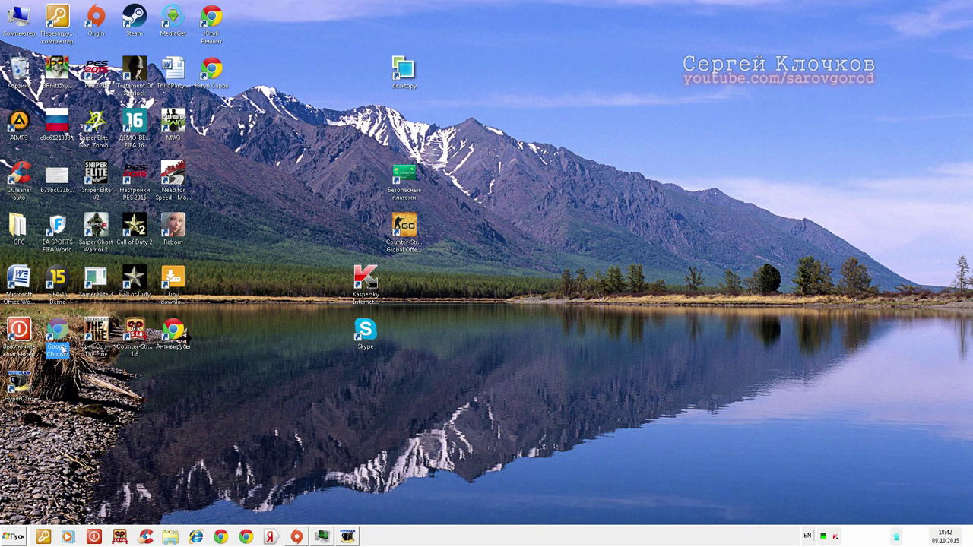
Open the properties of the desktop Google Chrome shortcut and go to its target's file location
right_click(56, 338)
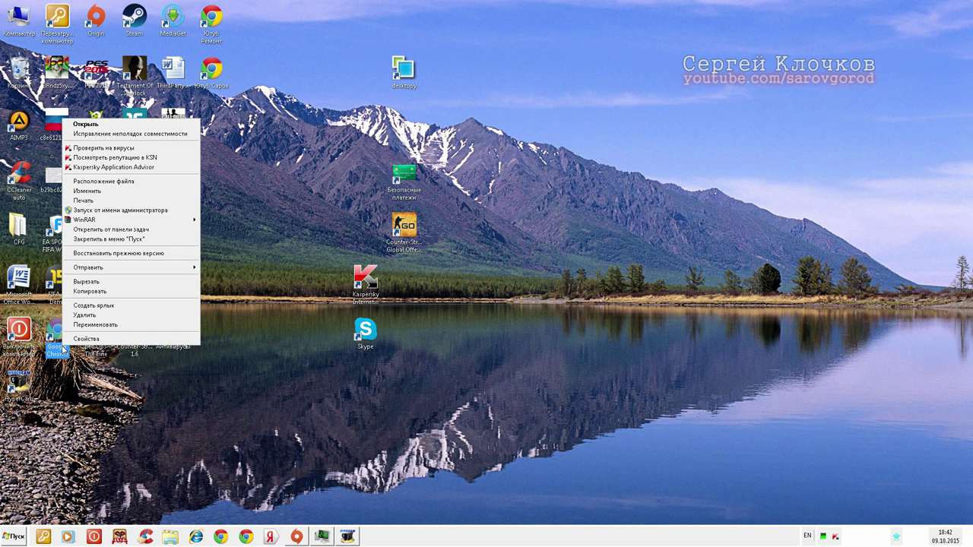
click(67, 340)
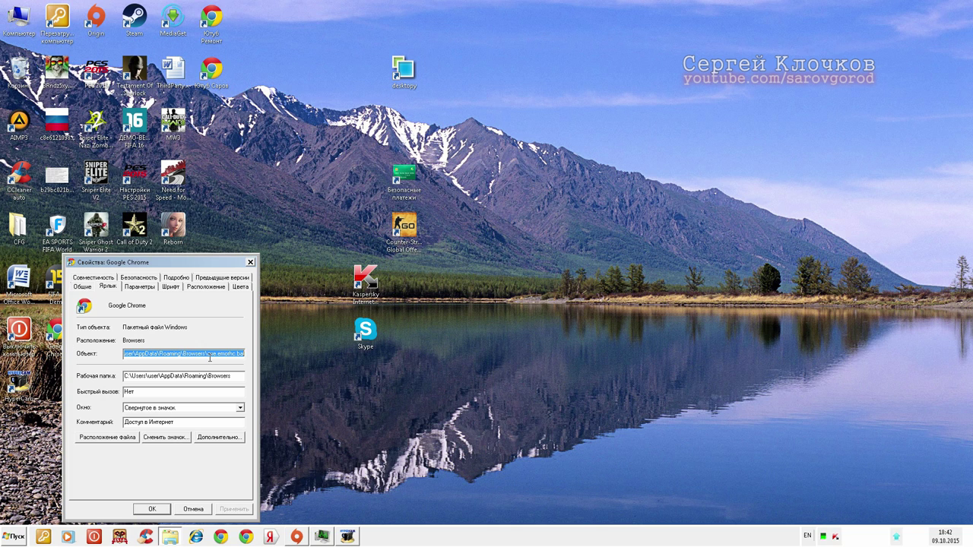
click(127, 440)
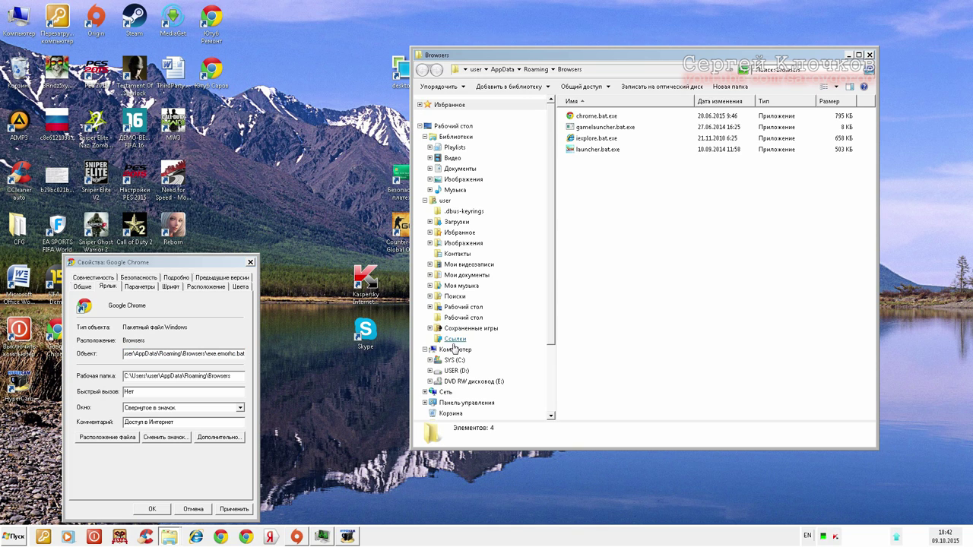
Set the folder options to stop hiding protected system files and to show hidden files, folders and drives
key(alt)
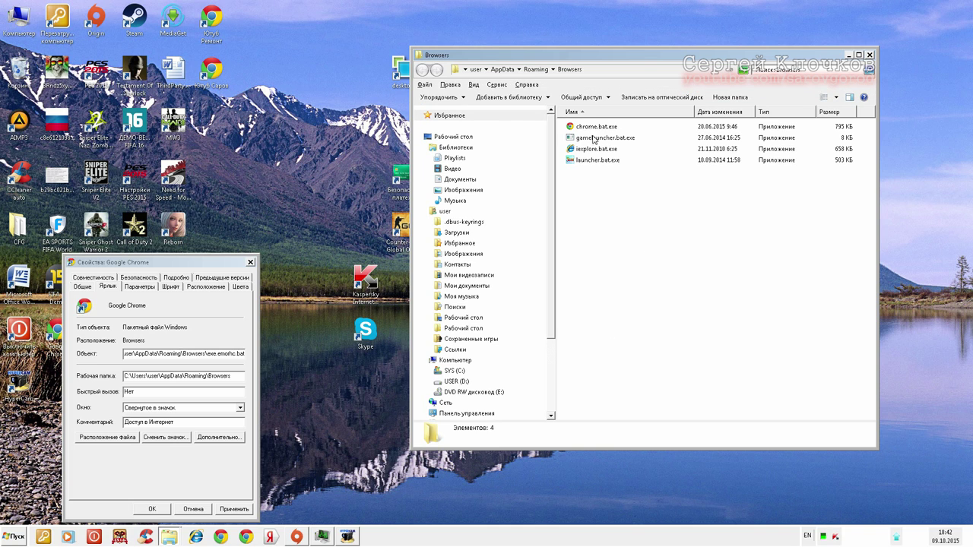
click(496, 85)
click(516, 131)
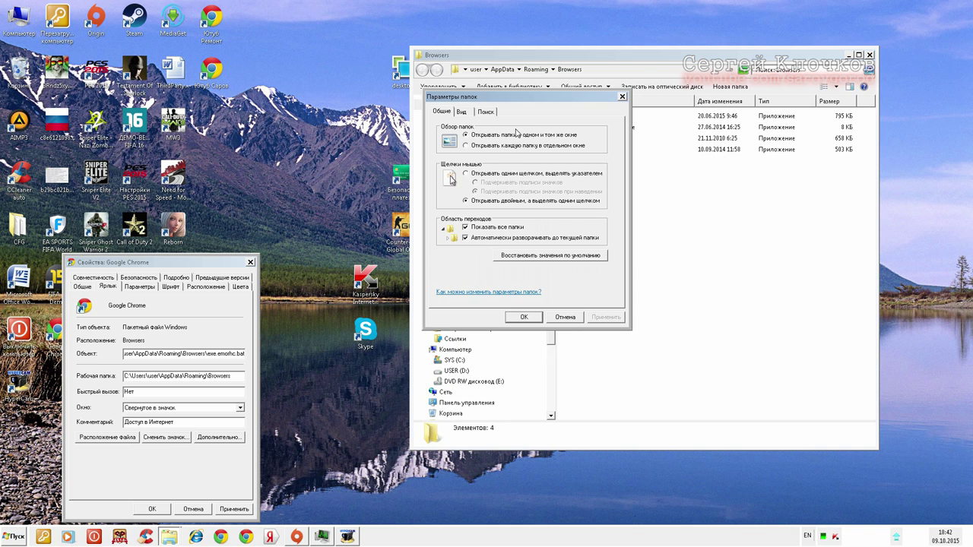
click(469, 113)
scroll(558, 200, down, 6)
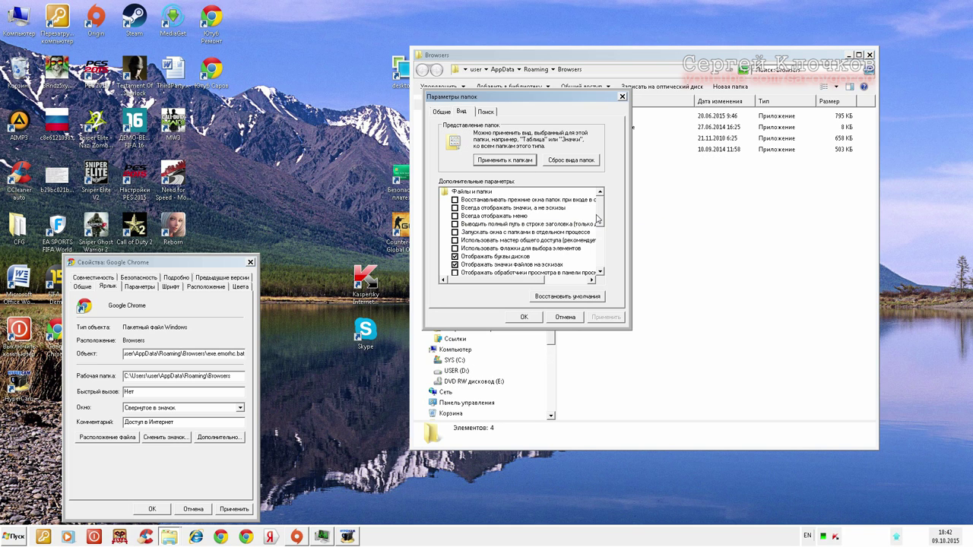
click(489, 226)
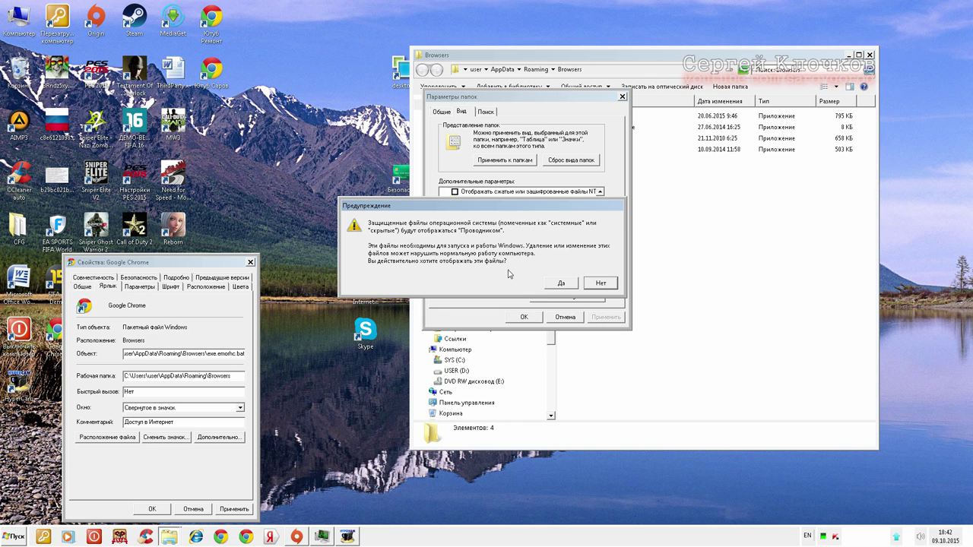
click(560, 285)
click(490, 266)
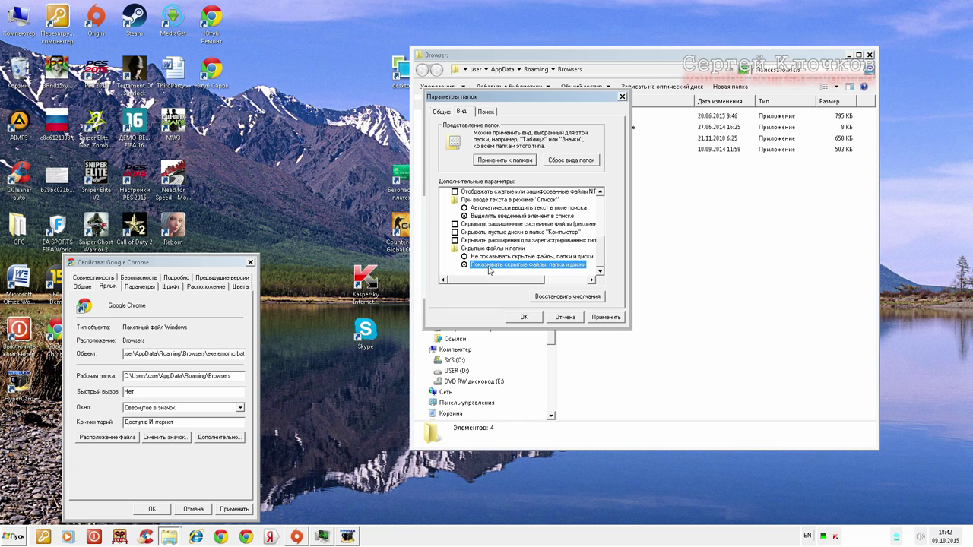
click(606, 317)
click(524, 317)
click(630, 299)
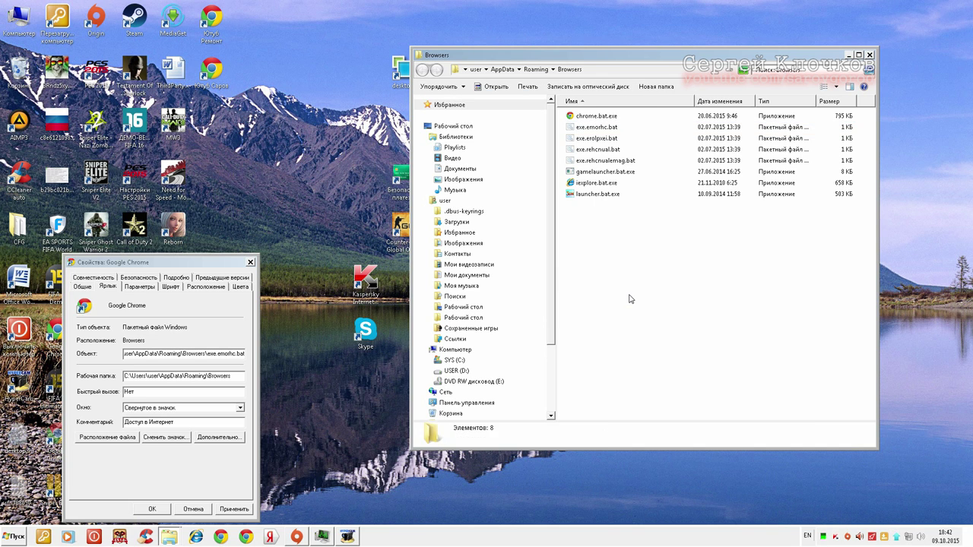
Delete all the files in the AppData\Roaming\Browsers folder
drag(768, 295, 595, 112)
right_click(595, 138)
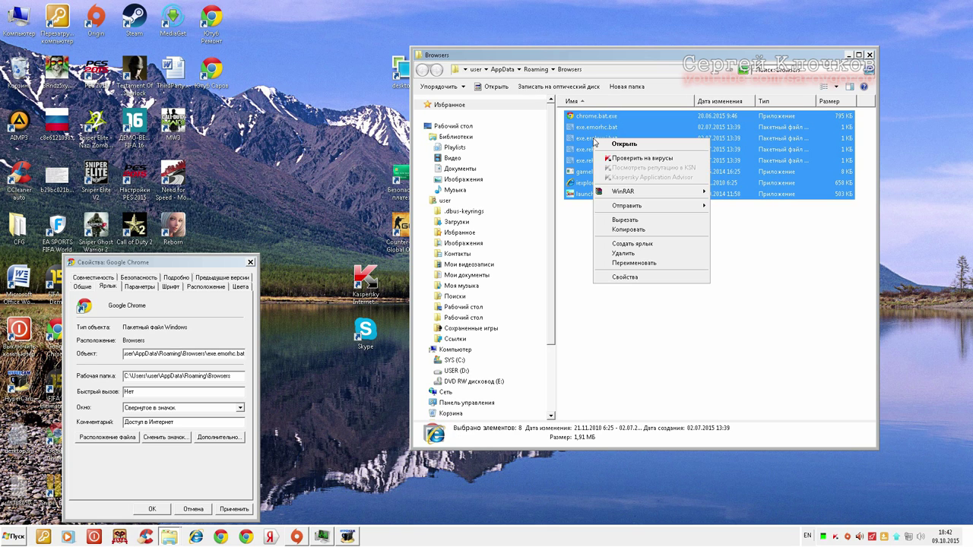
click(629, 253)
click(540, 275)
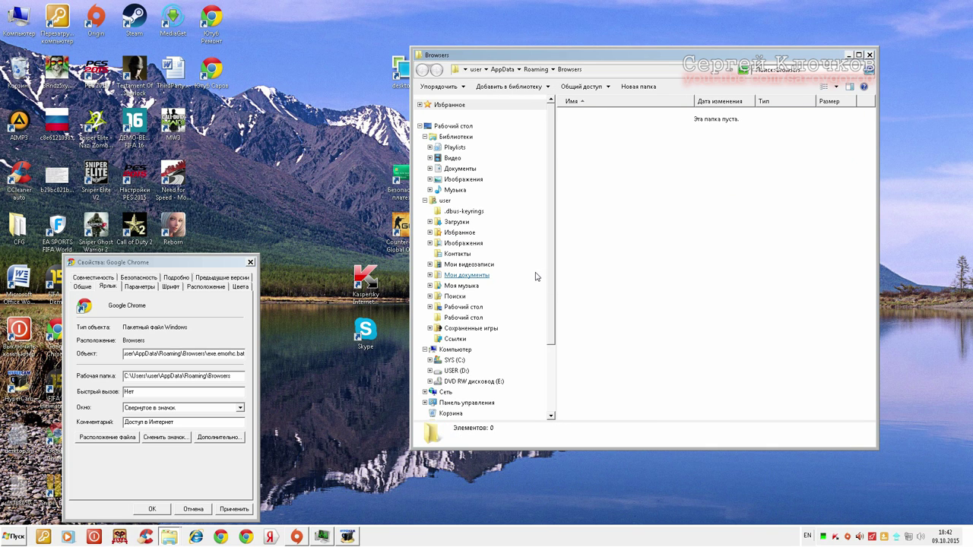
Delete the long-named .rf file from the root of the SYS (C:) drive
click(455, 360)
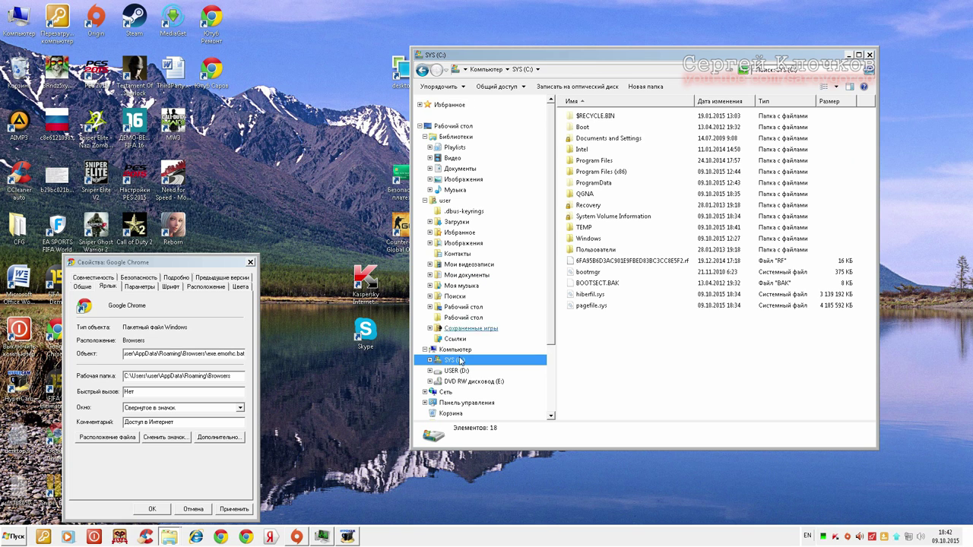
click(600, 263)
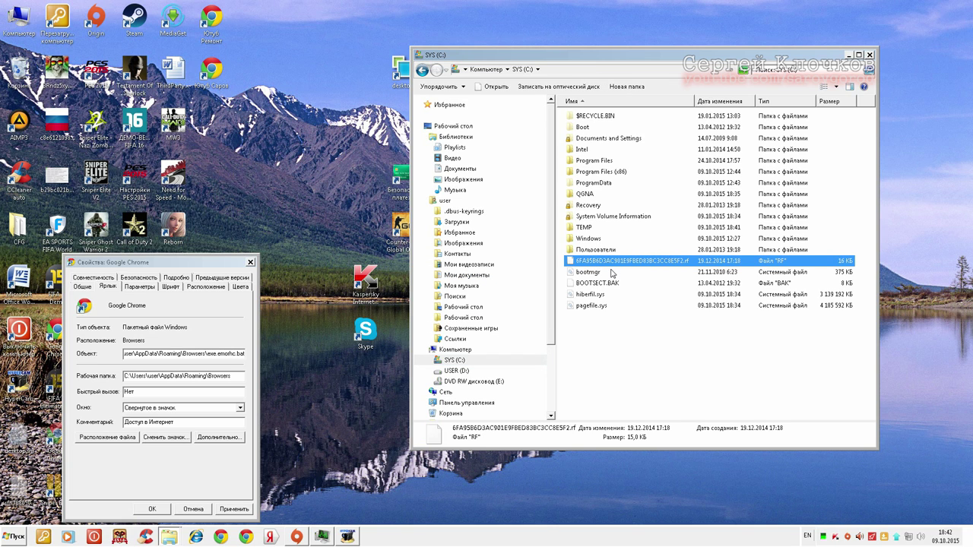
key(Delete)
key(Return)
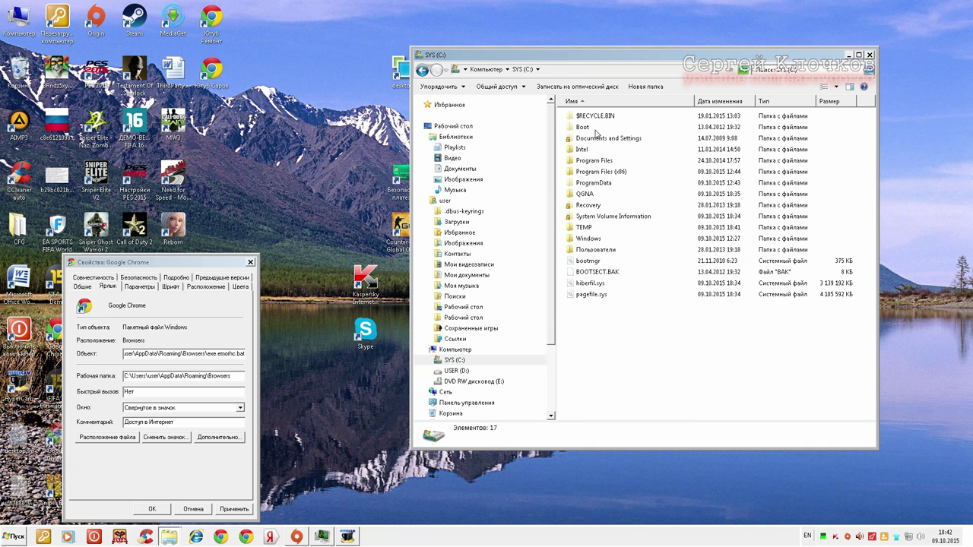
Sort Program Files by modification date, check inside the Reimage folder and delete that folder
double_click(595, 161)
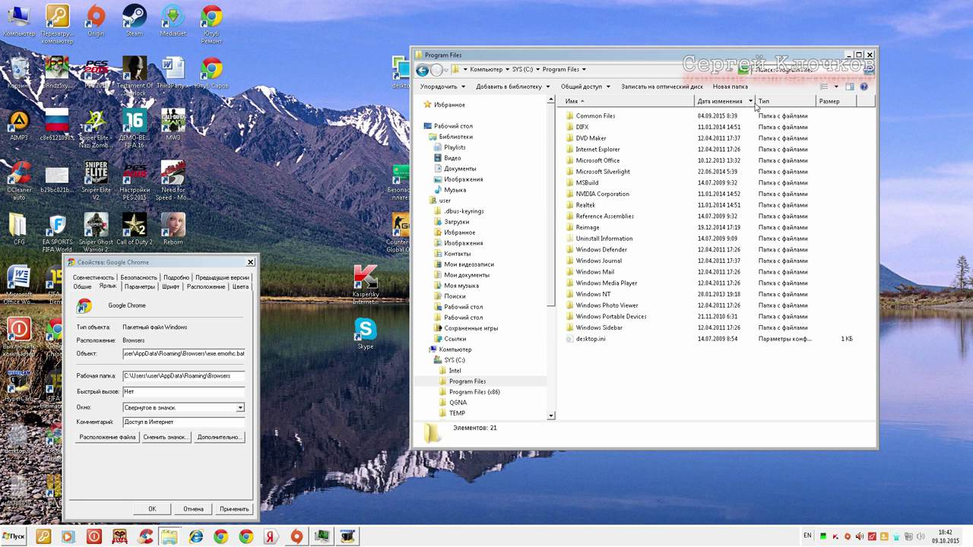
click(722, 101)
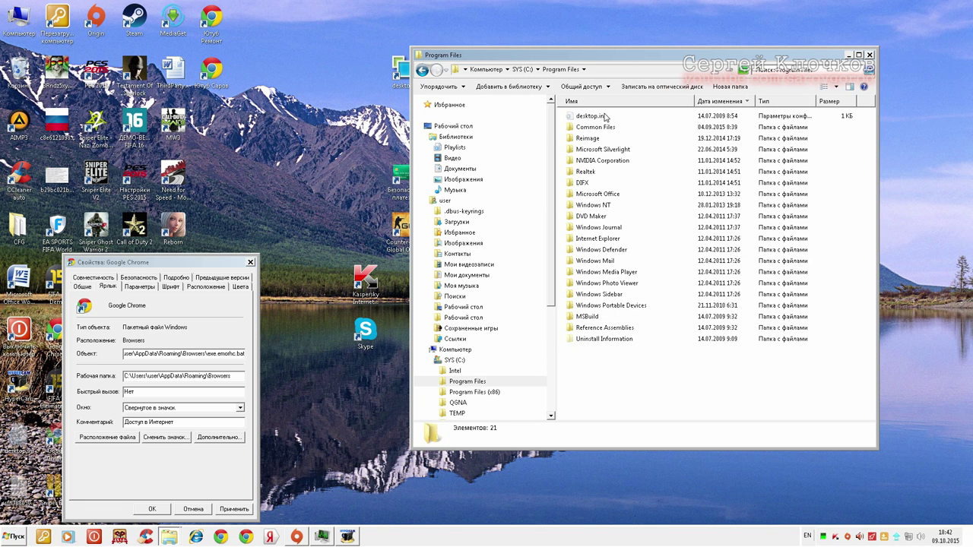
double_click(587, 139)
double_click(598, 116)
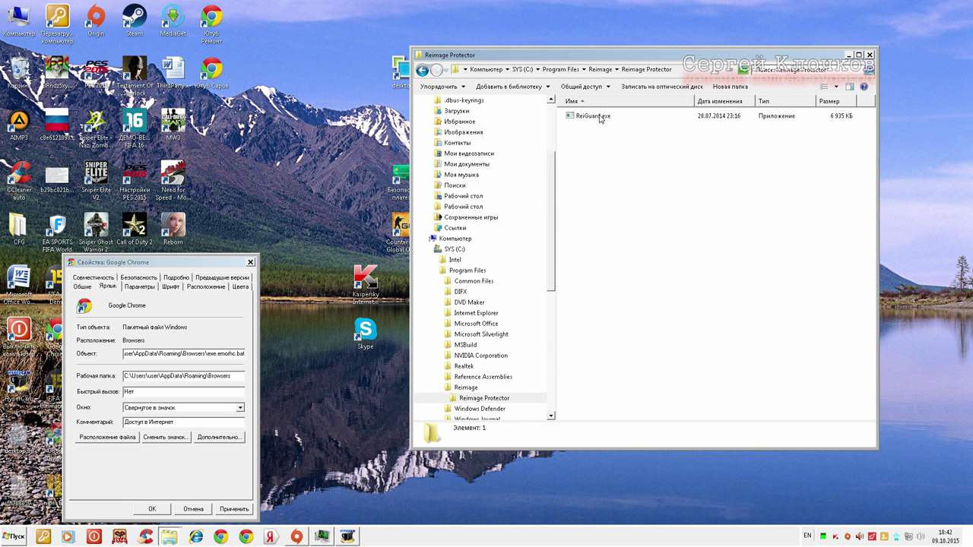
key(BackSpace)
key(BackSpace)
key(Delete)
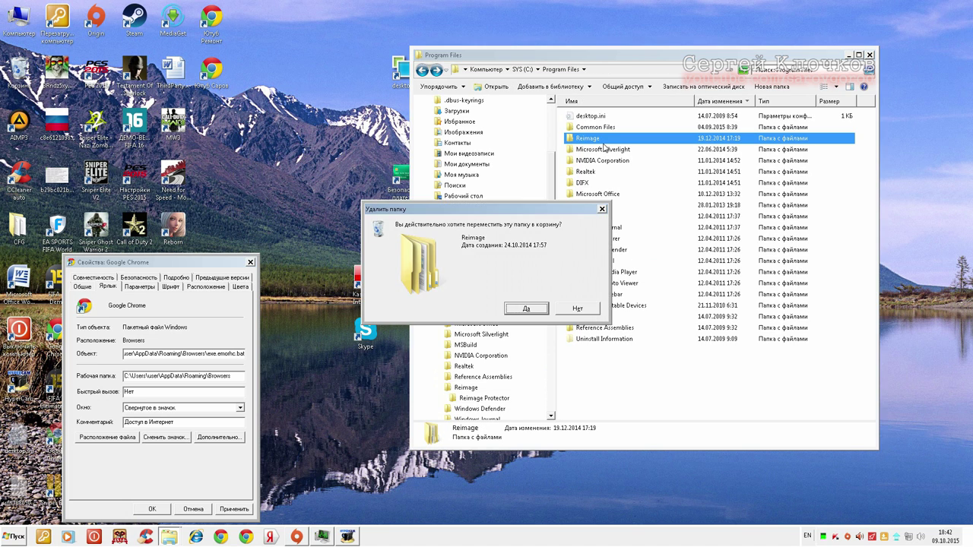
key(Return)
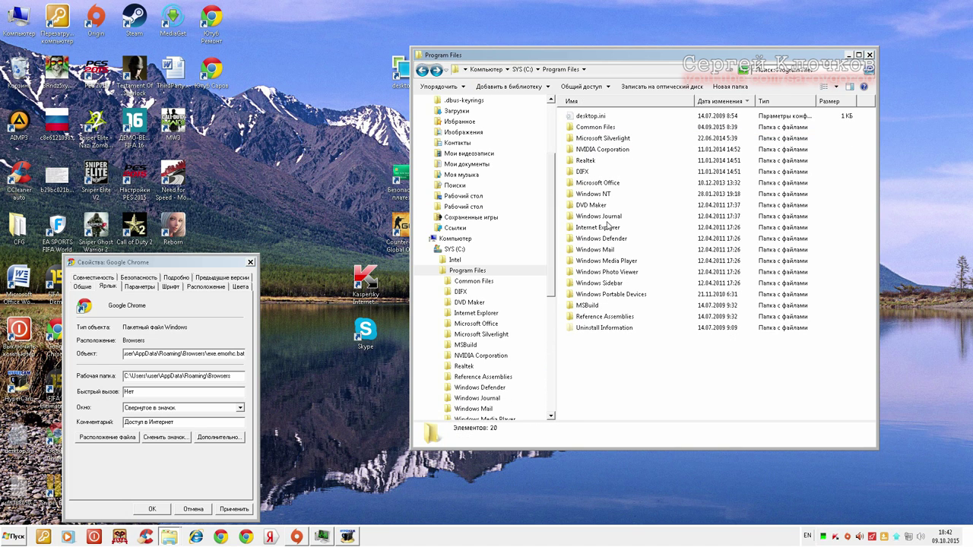
Sort Program Files (x86) by modification date and delete the first listed item
key(BackSpace)
double_click(597, 174)
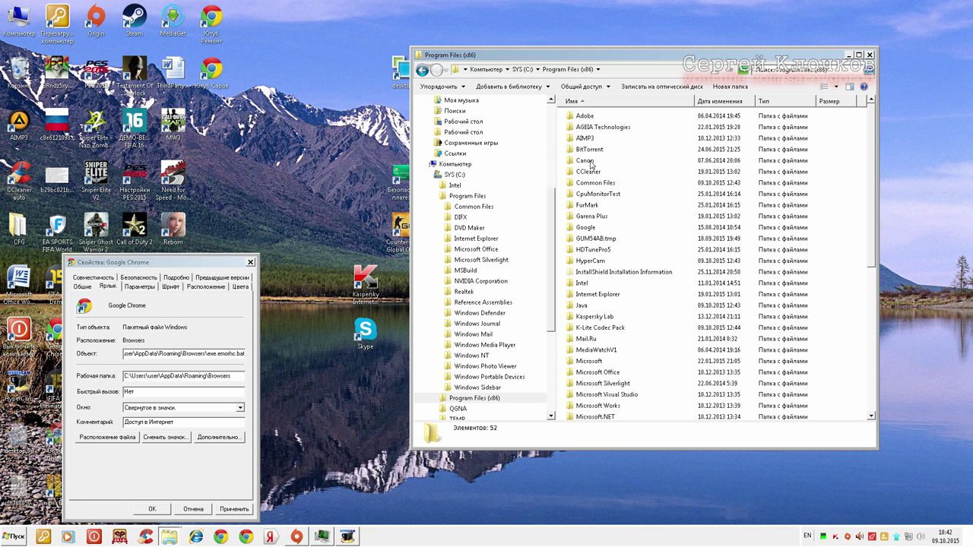
click(718, 101)
click(608, 115)
key(Delete)
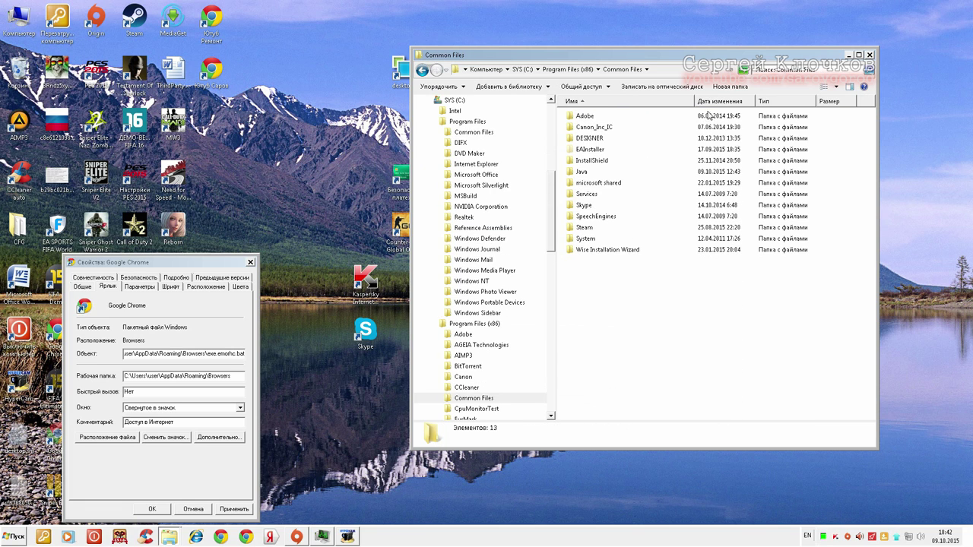
Sort Common Files by modification date and examine the contents of its EAInstaller and Java folders
click(711, 101)
double_click(586, 127)
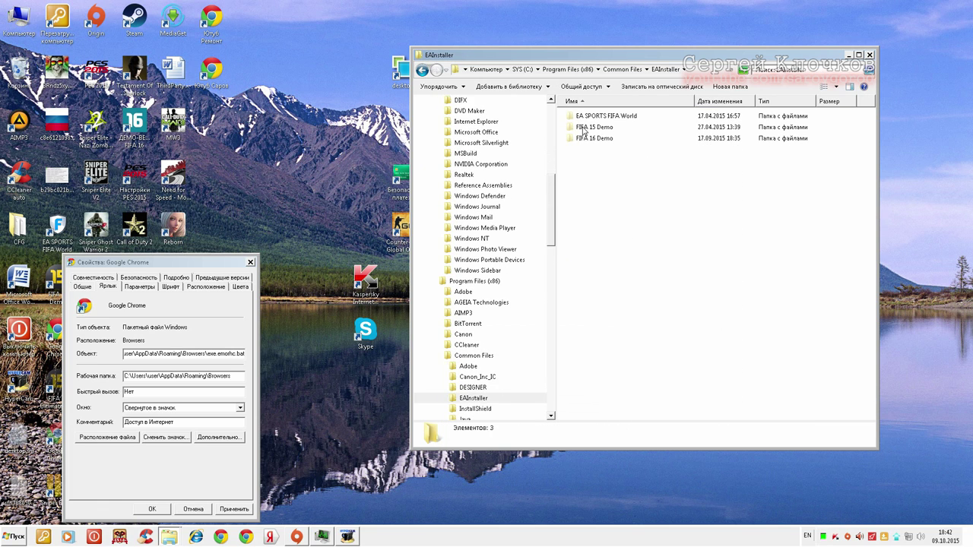
key(BackSpace)
double_click(584, 116)
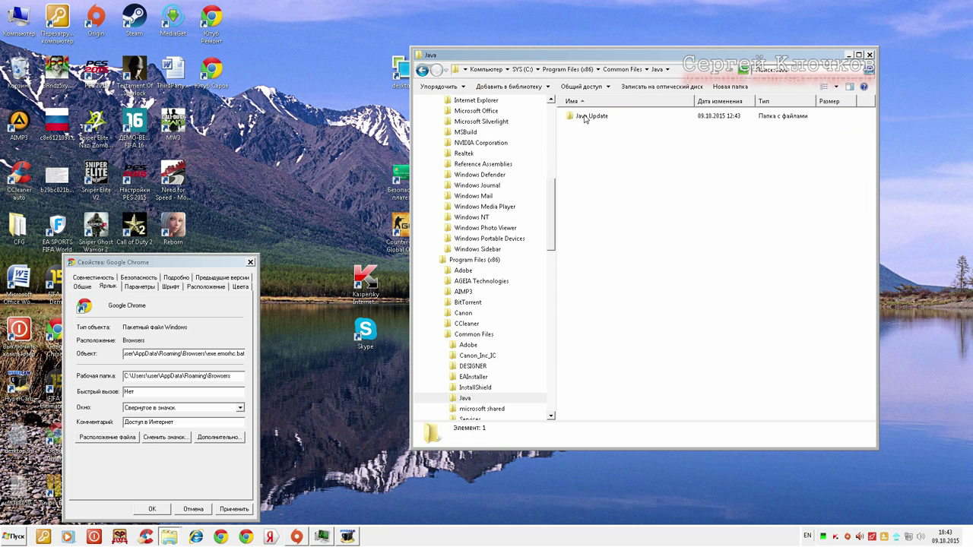
double_click(585, 116)
key(BackSpace)
key(BackSpace)
key(BackSpace)
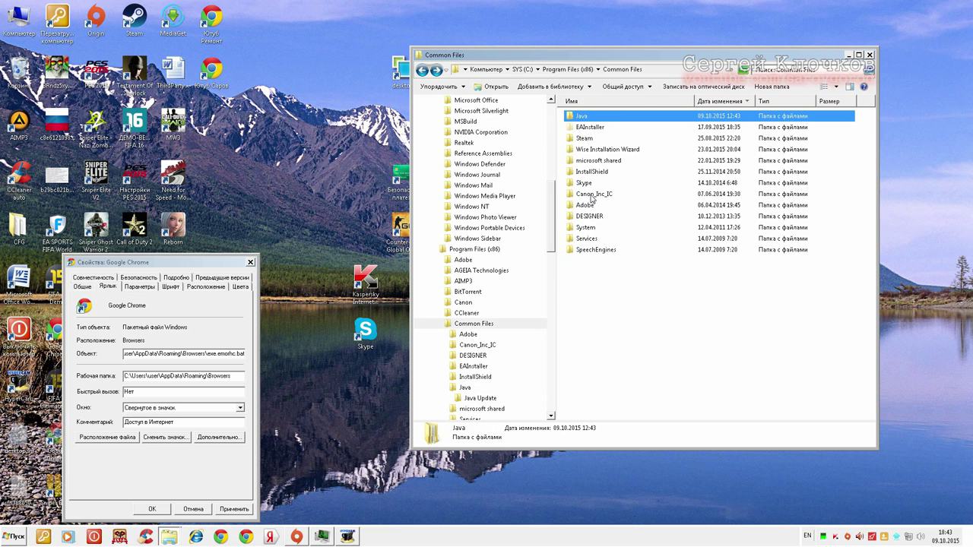
Delete the GUM54AB.tmp and Yandex folders from Program Files (x86)
click(598, 183)
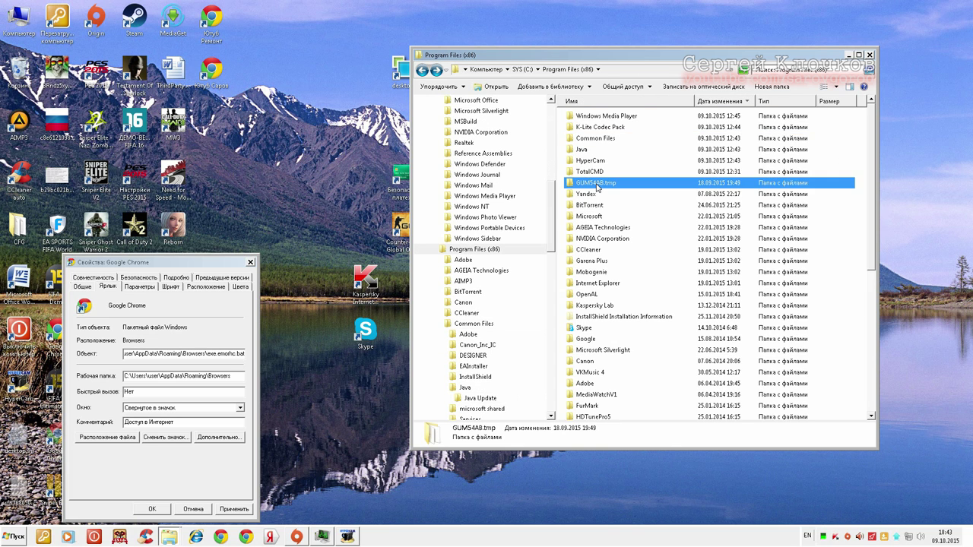
key(Delete)
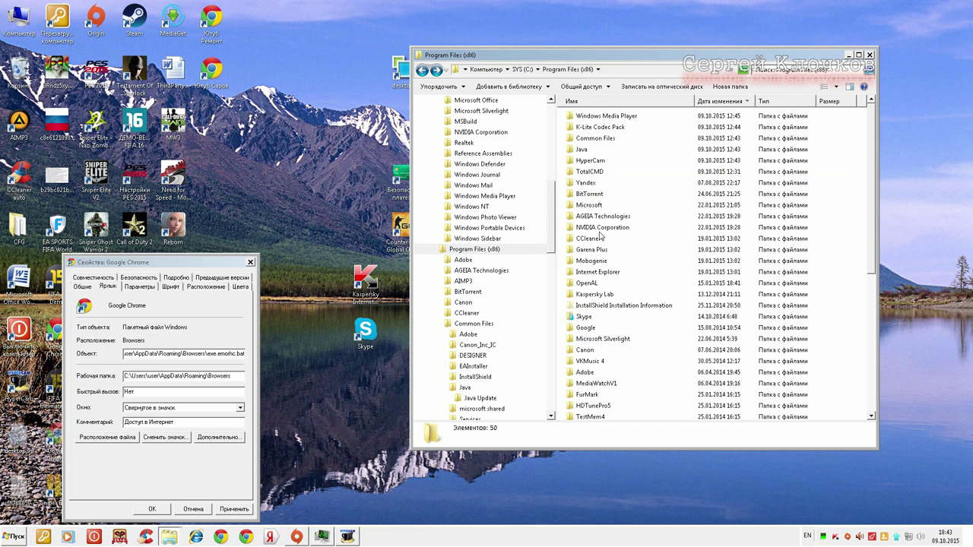
click(587, 183)
key(Delete)
key(Return)
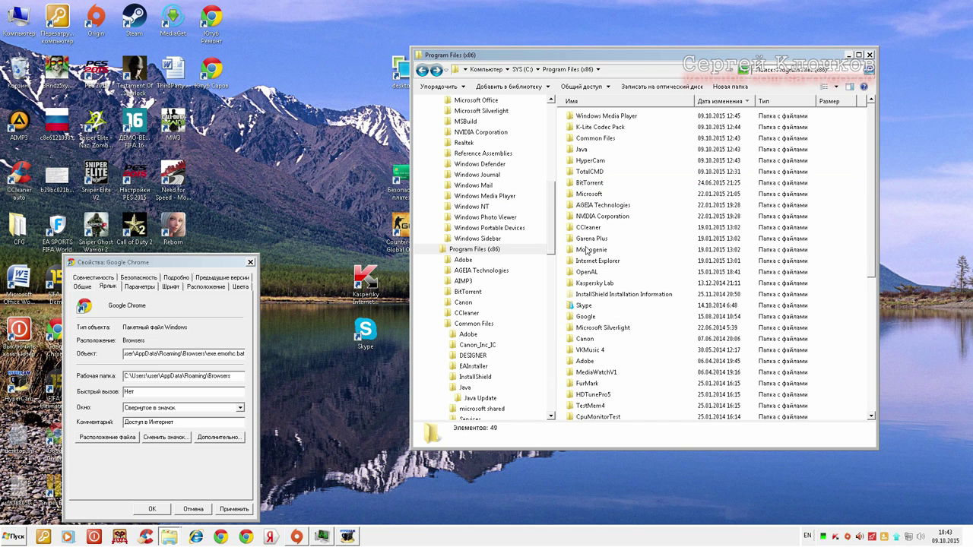
Delete the Garena Plus and Mobogenie folders from Program Files (x86)
click(597, 240)
key(Delete)
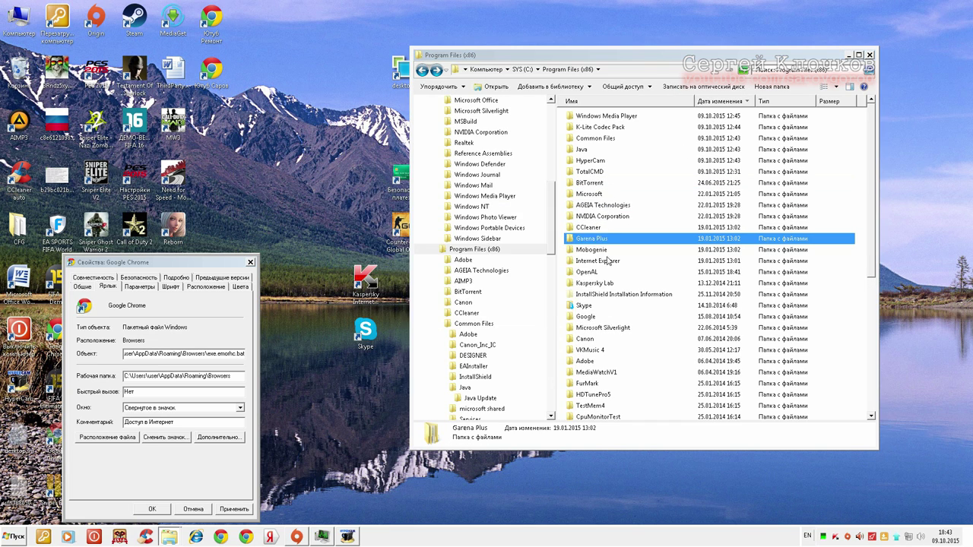
key(Return)
click(599, 242)
key(Delete)
key(Return)
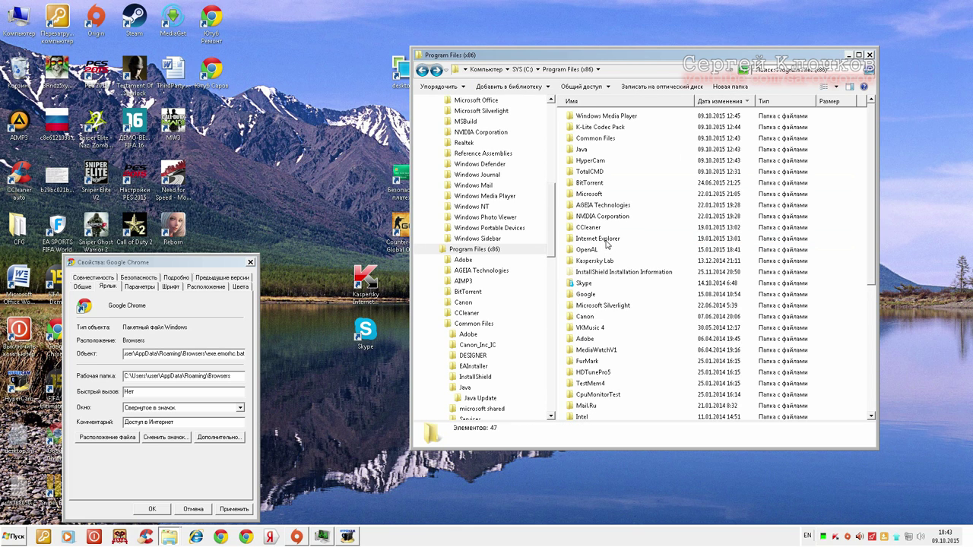
Check the contents of the Internet Explorer folder, return to Program Files (x86) and delete the Google folder
double_click(607, 242)
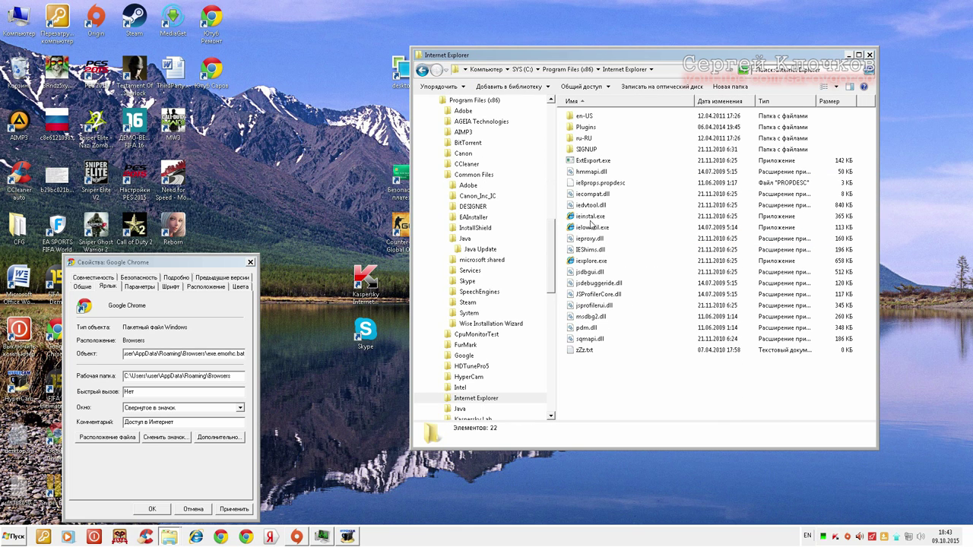
key(BackSpace)
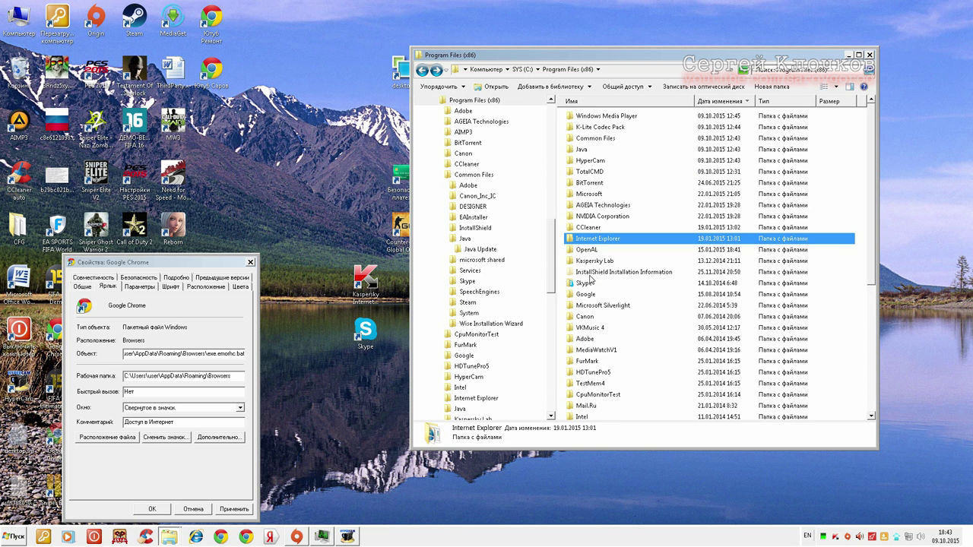
key(BackSpace)
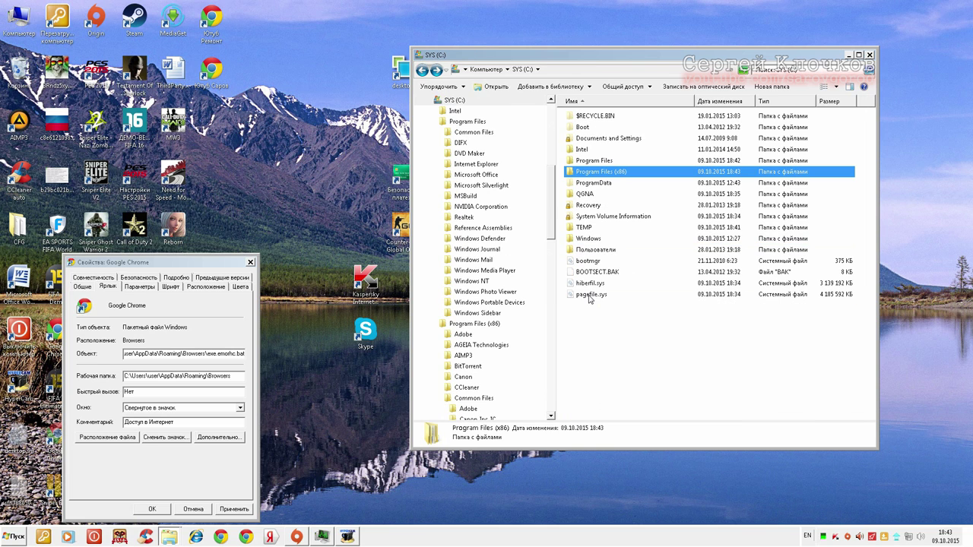
double_click(599, 174)
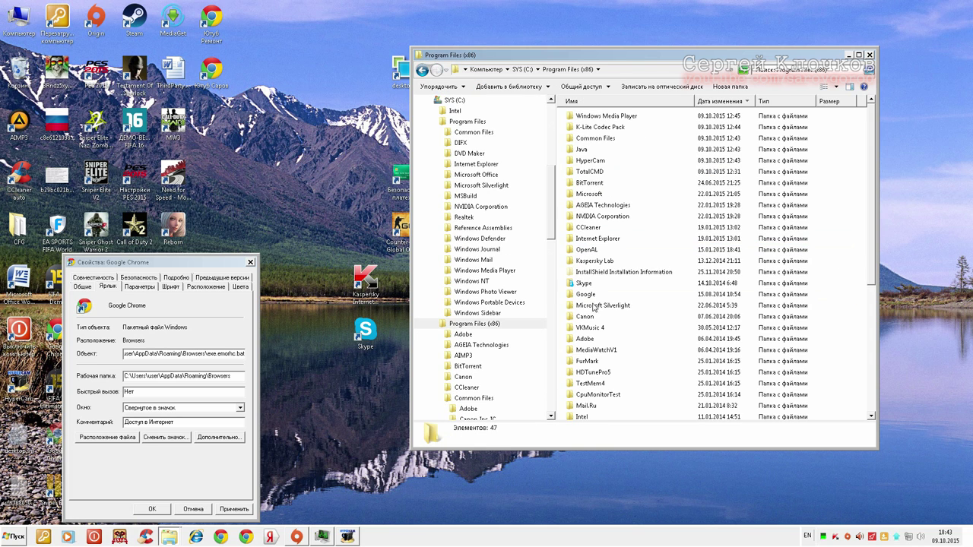
click(591, 296)
key(Delete)
key(Return)
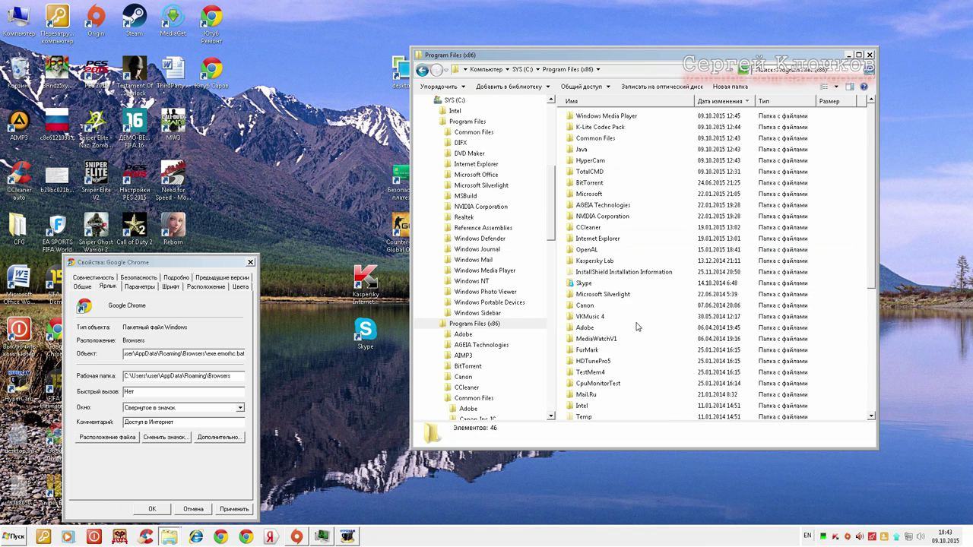
Check the contents of the MediaWatchV1 folder and its subfolders, and delete MediaWatchV1 from Program Files (x86)
scroll(638, 327, down, 2)
click(610, 283)
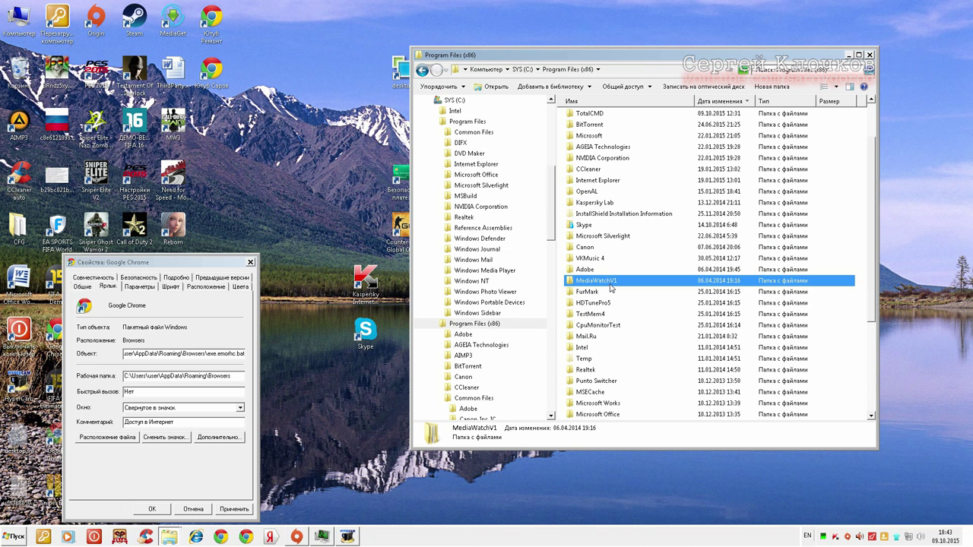
double_click(611, 283)
double_click(601, 119)
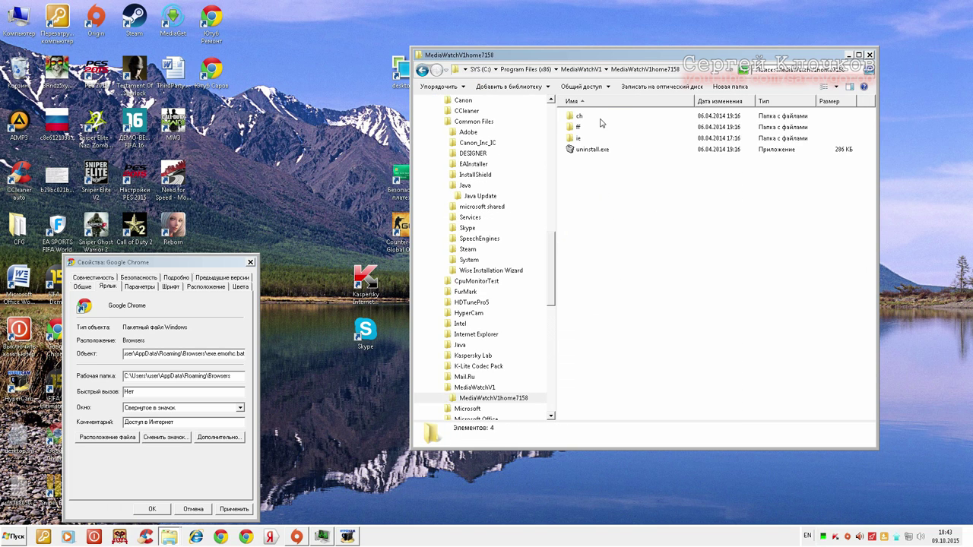
double_click(582, 117)
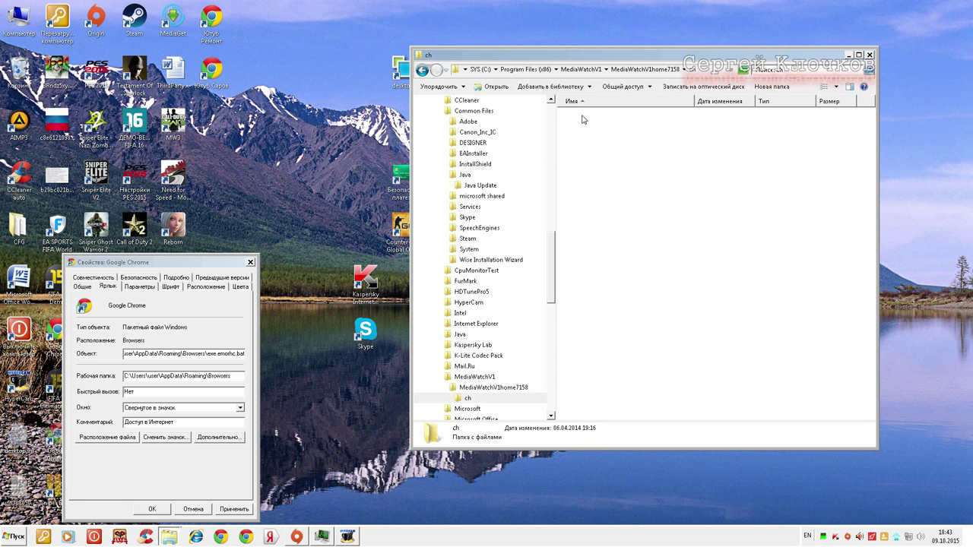
key(BackSpace)
key(BackSpace)
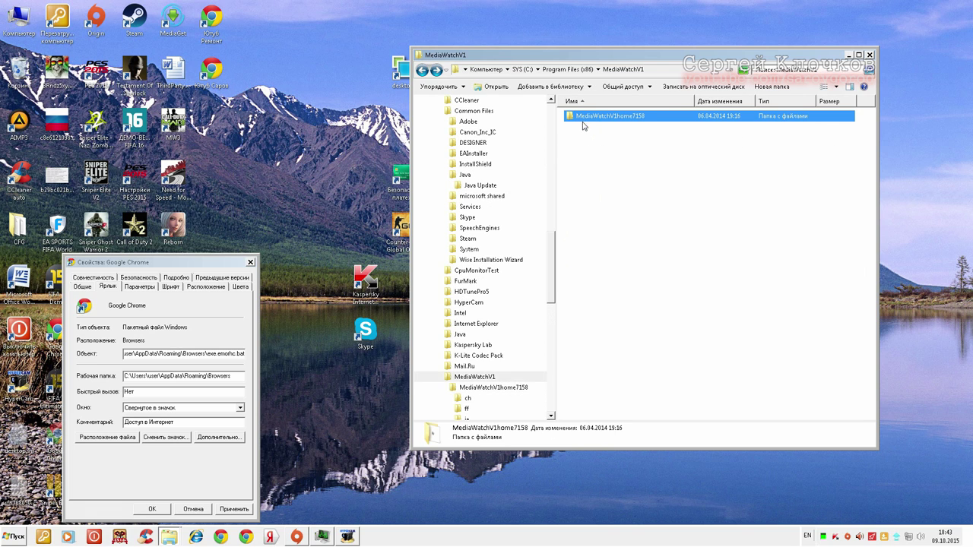
right_click(481, 381)
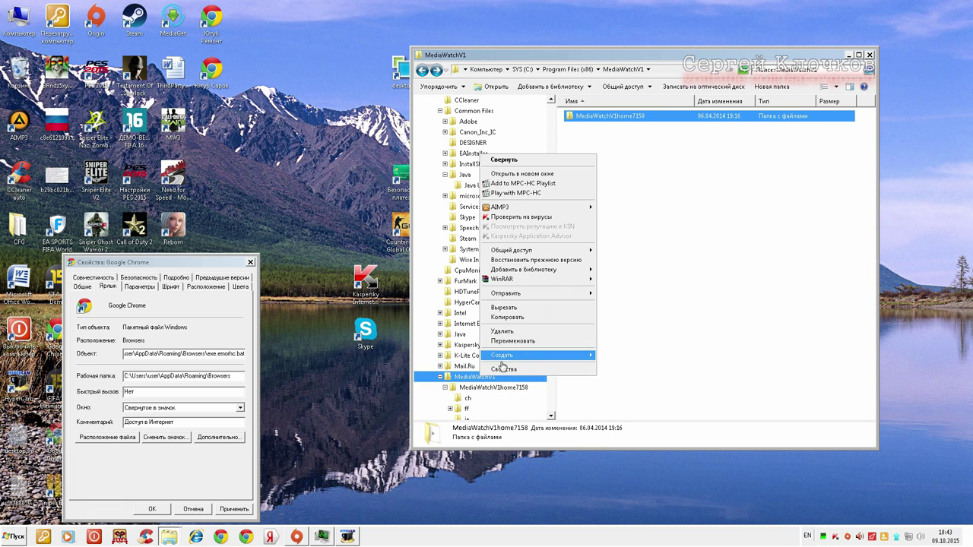
click(510, 335)
click(544, 310)
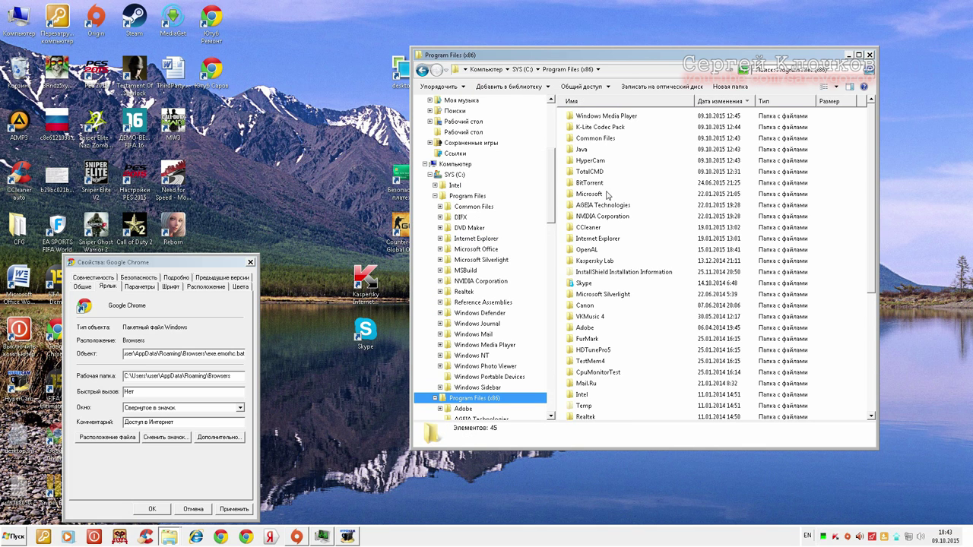
Examine the VKMusic 4 and Temp folders and the remaining older folders in Program Files (x86)
click(593, 250)
scroll(608, 281, down, 2)
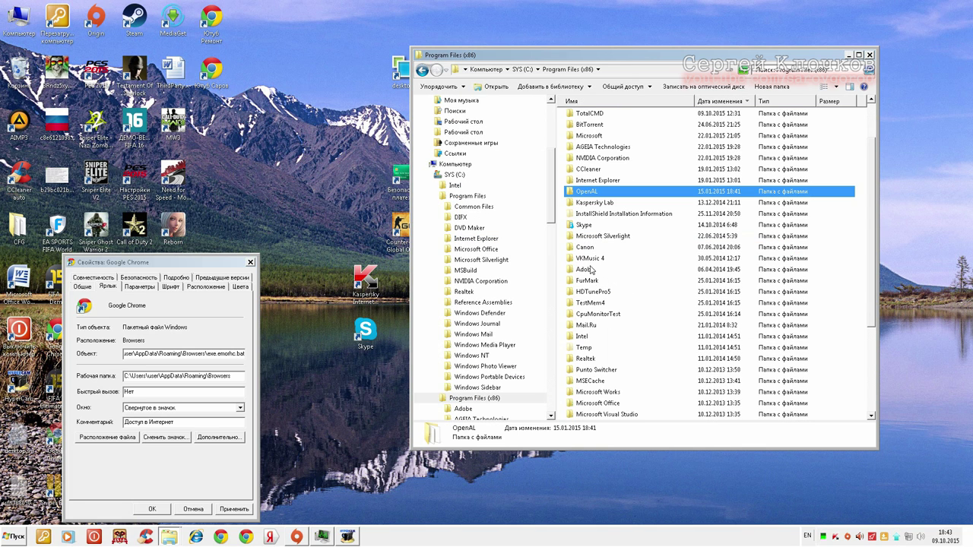
double_click(590, 260)
key(BackSpace)
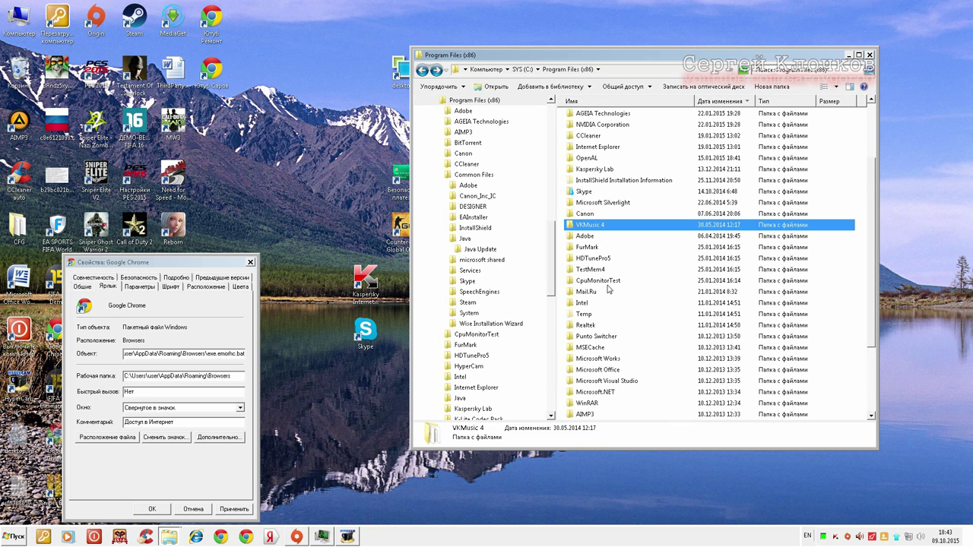
scroll(609, 288, down, 2)
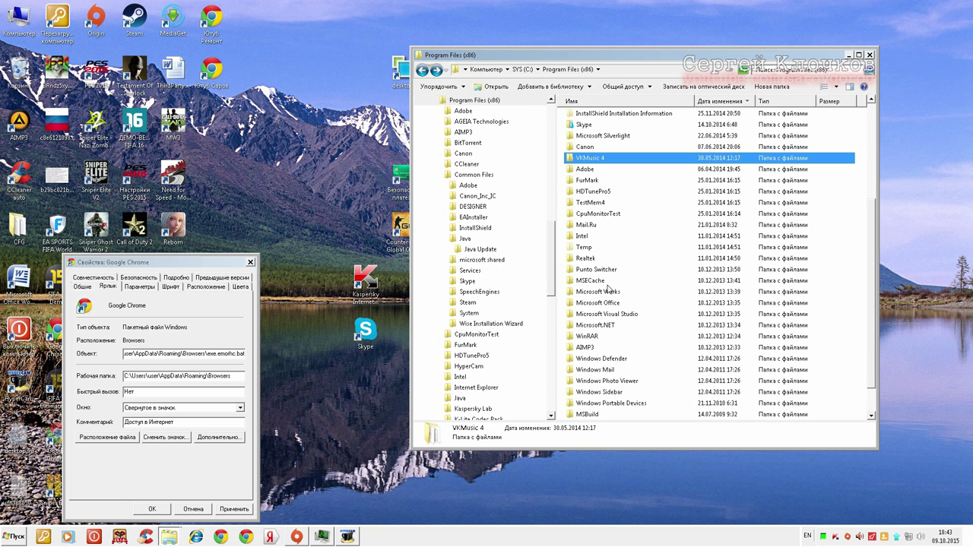
double_click(590, 250)
key(BackSpace)
scroll(615, 330, down, 6)
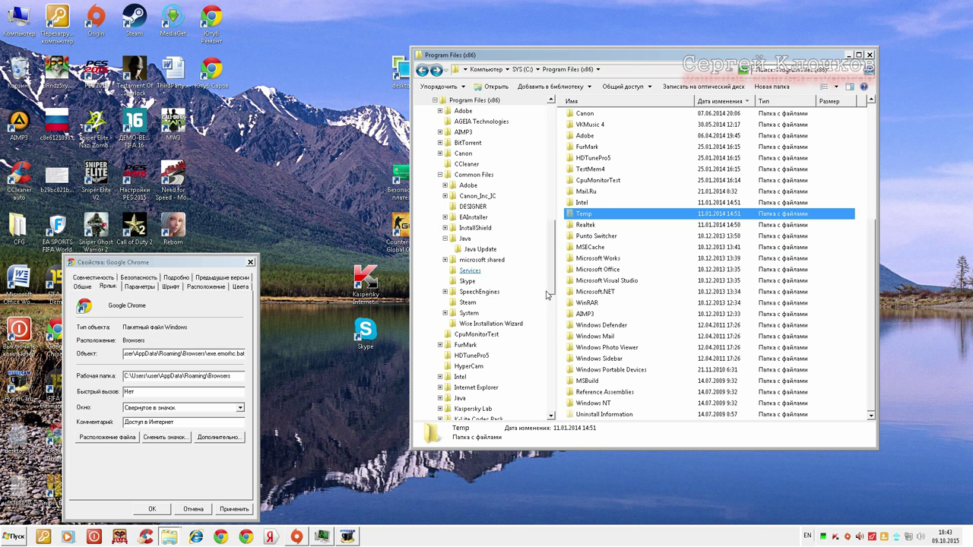
Try to delete the QGNA folder from the C: drive
drag(552, 272, 557, 371)
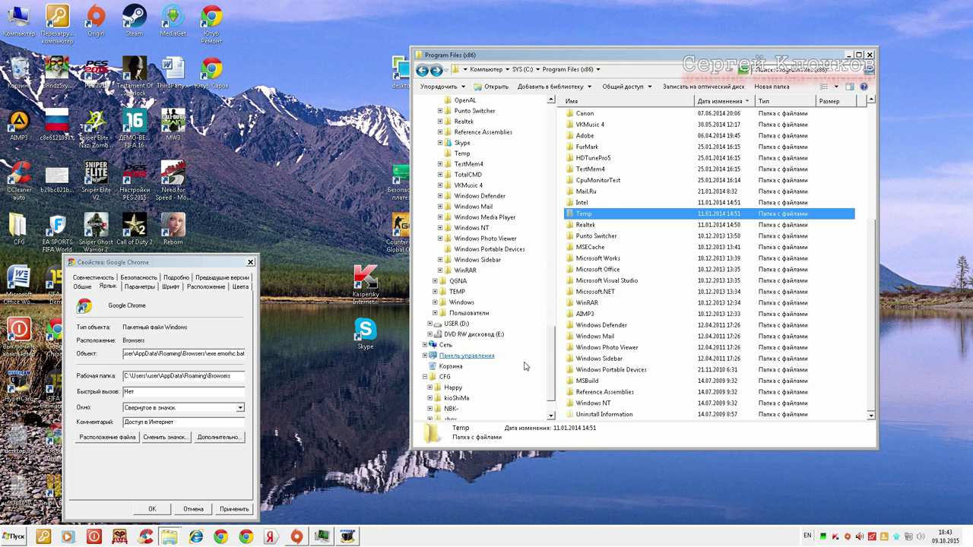
click(467, 313)
click(465, 282)
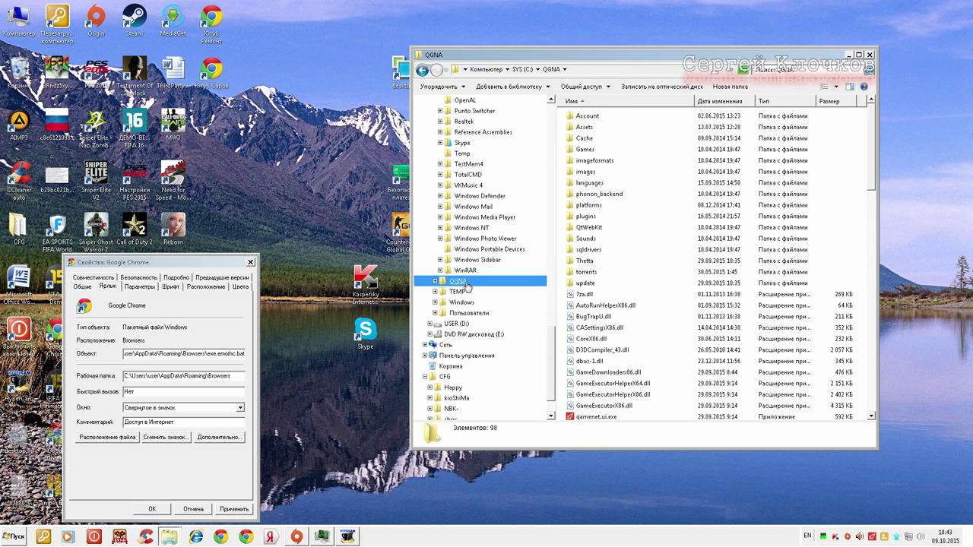
key(Delete)
key(Return)
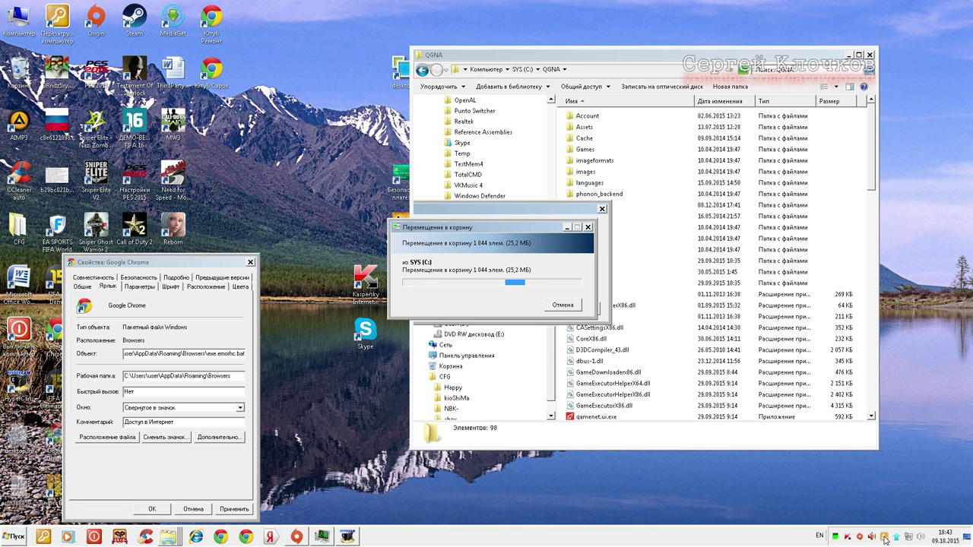
Open Task Manager, end the Origin.exe process and maximize the process list window
right_click(884, 537)
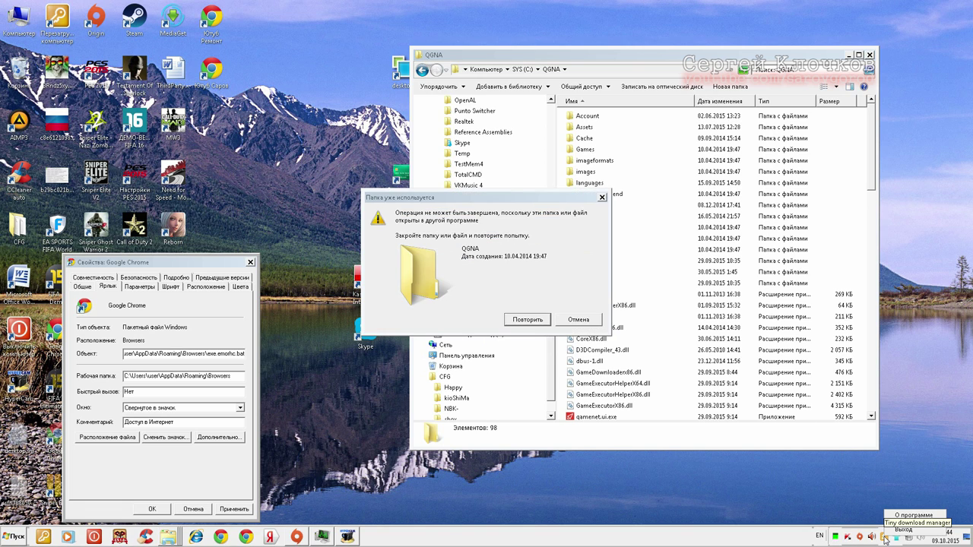
click(965, 456)
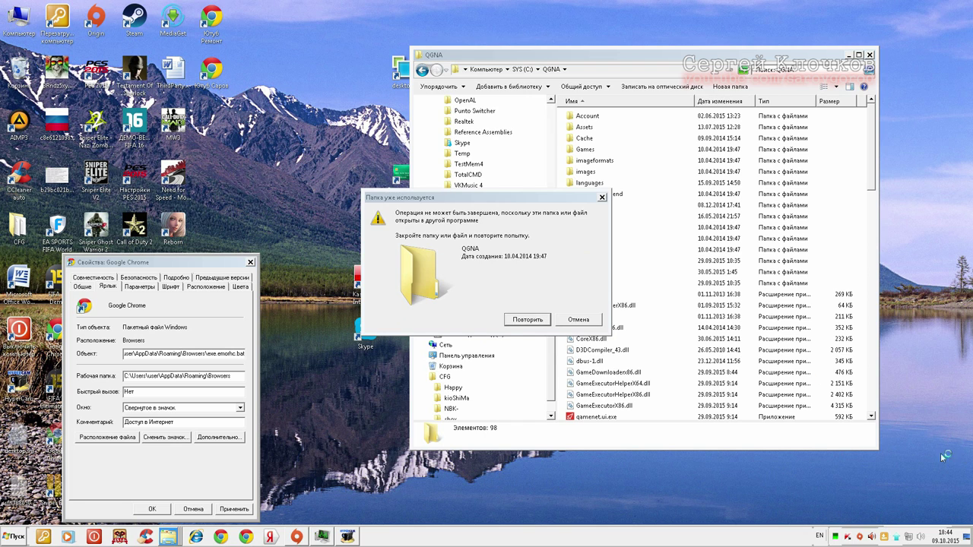
right_click(945, 541)
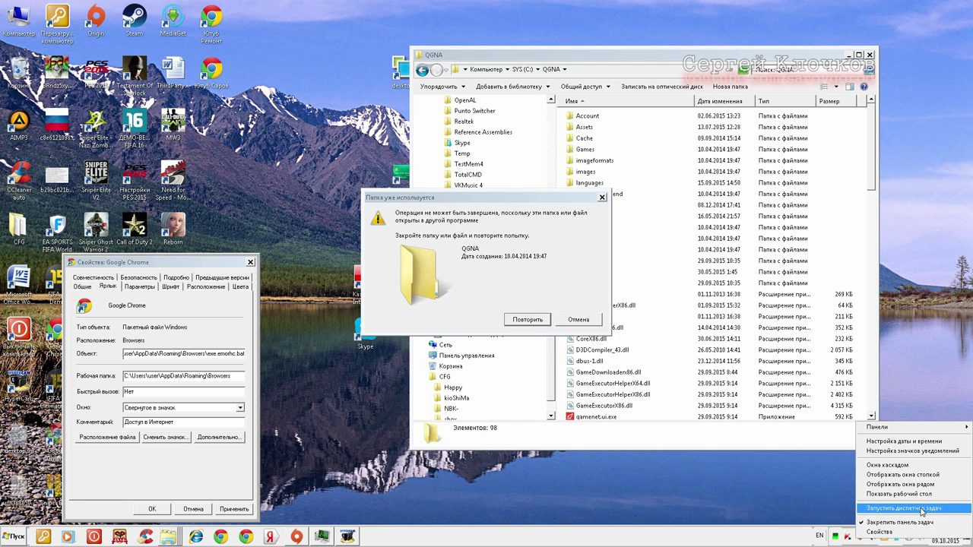
click(921, 508)
drag(446, 147, 183, 109)
click(130, 218)
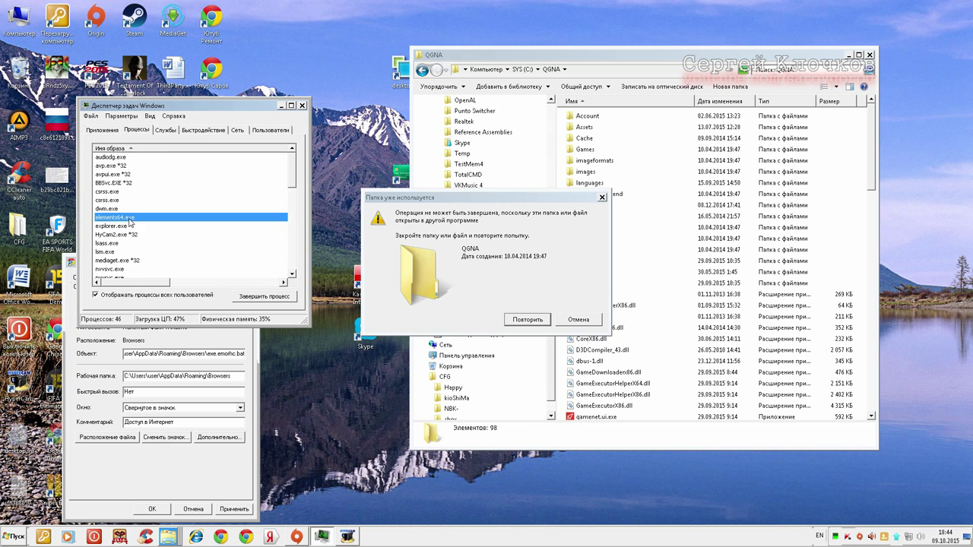
scroll(131, 236, down, 3)
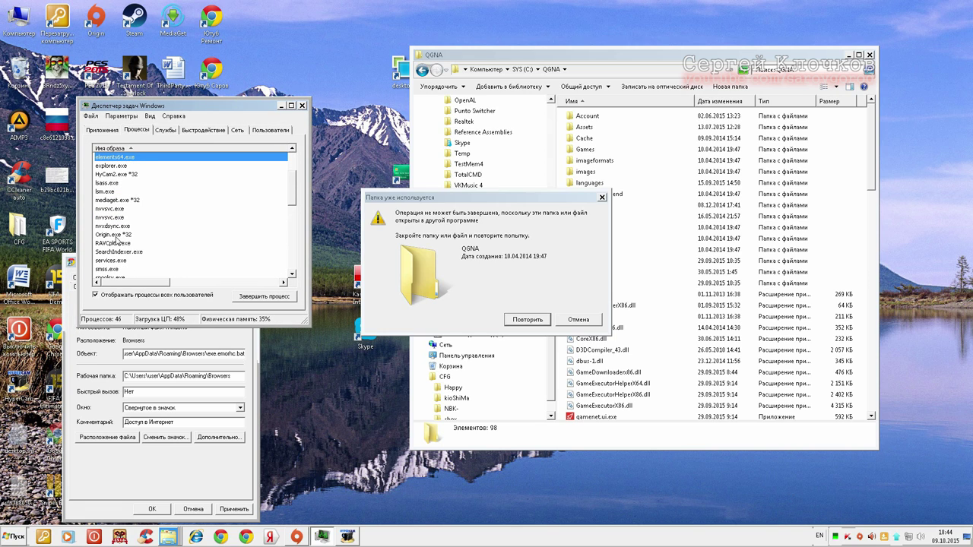
click(116, 235)
click(263, 298)
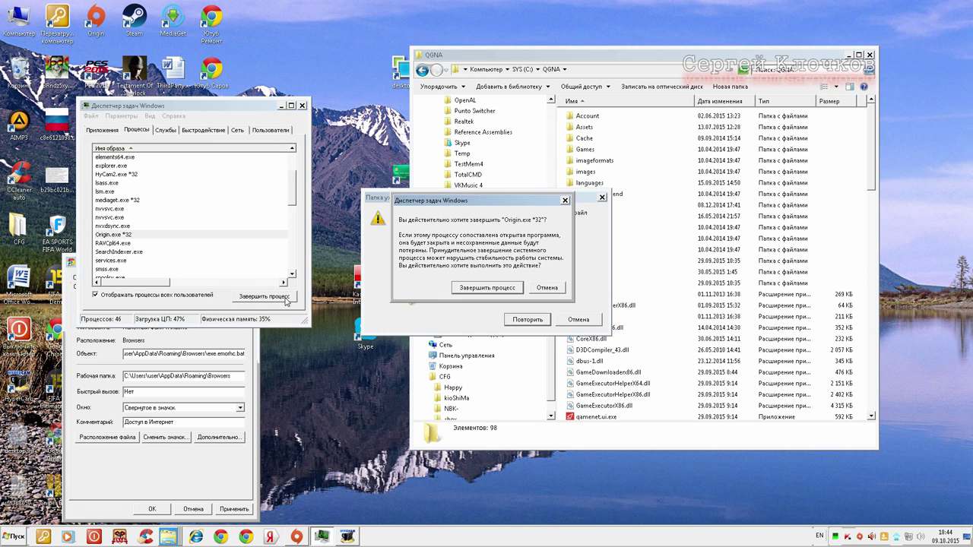
click(488, 290)
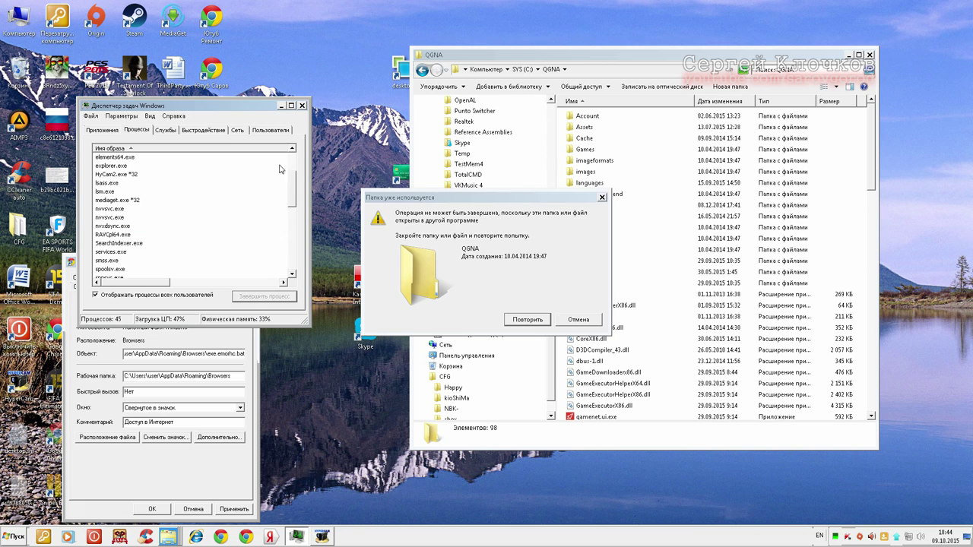
click(291, 106)
click(33, 92)
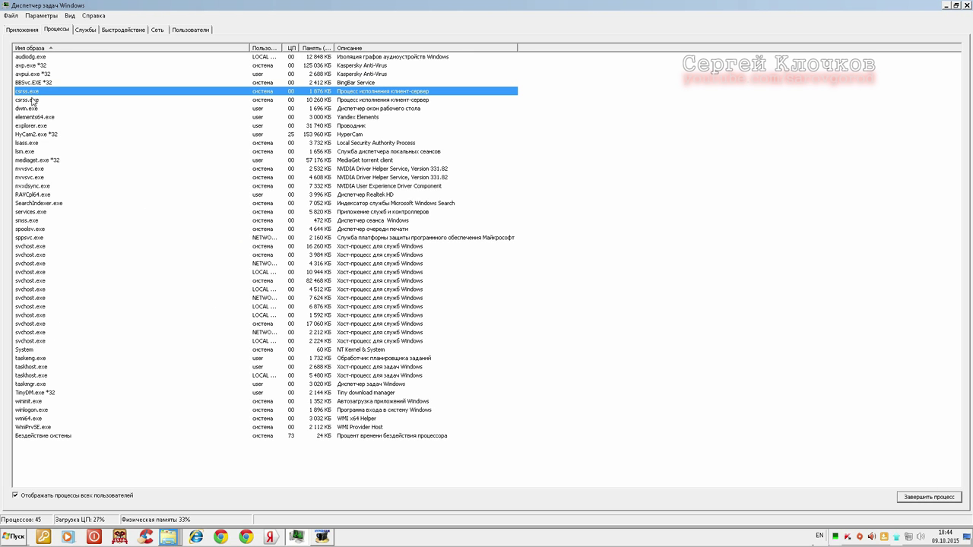
click(28, 393)
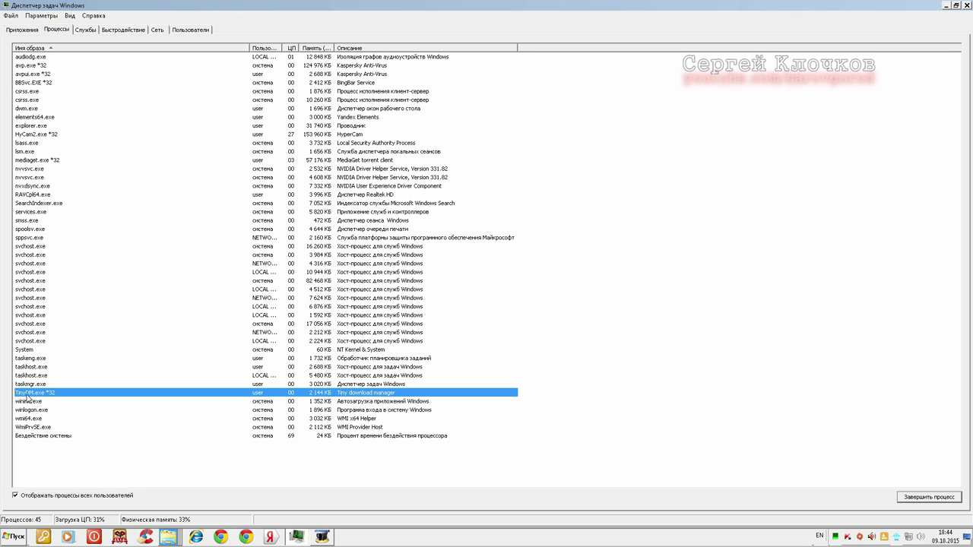
key(Delete)
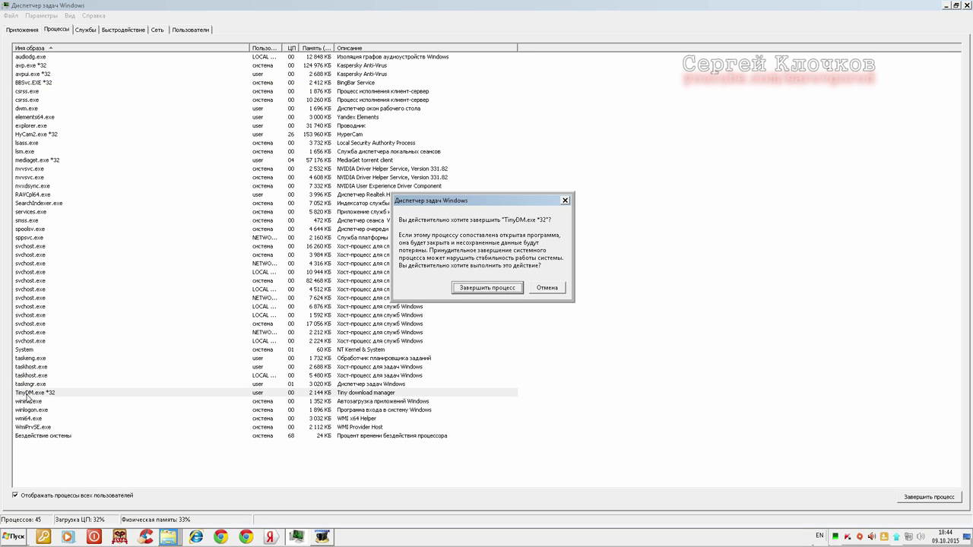
click(544, 288)
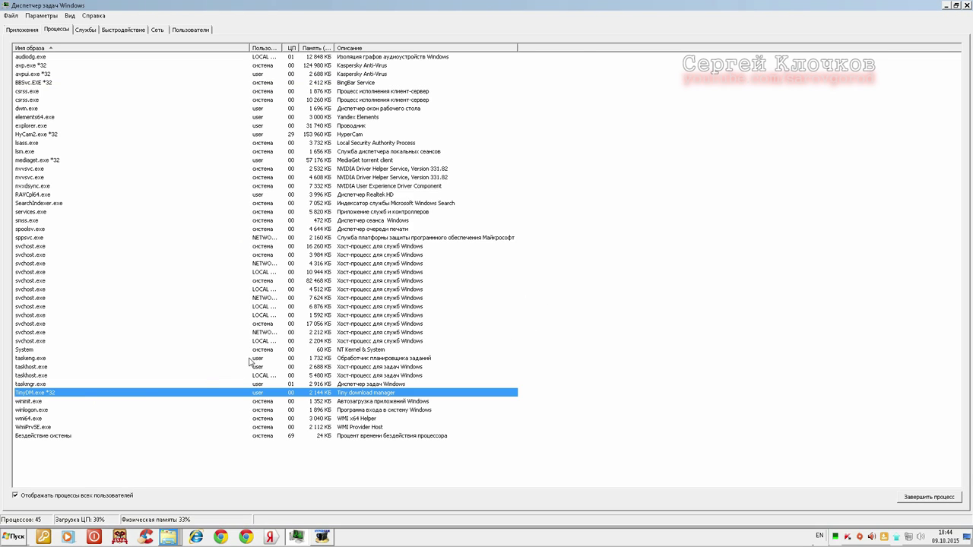
Open the file location of the TinyDM.exe process and delete its DM folder from AppData\Local
right_click(36, 393)
click(85, 396)
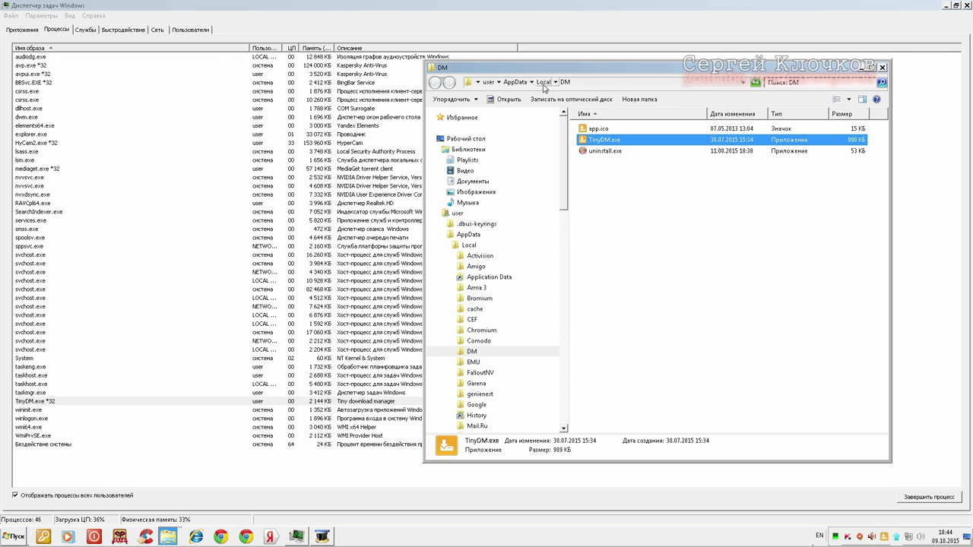
click(544, 82)
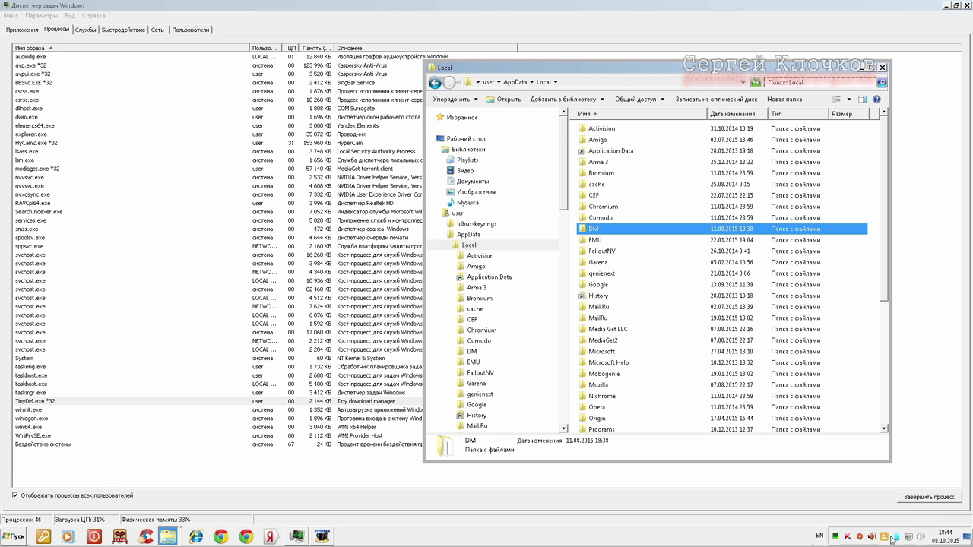
right_click(588, 230)
click(624, 411)
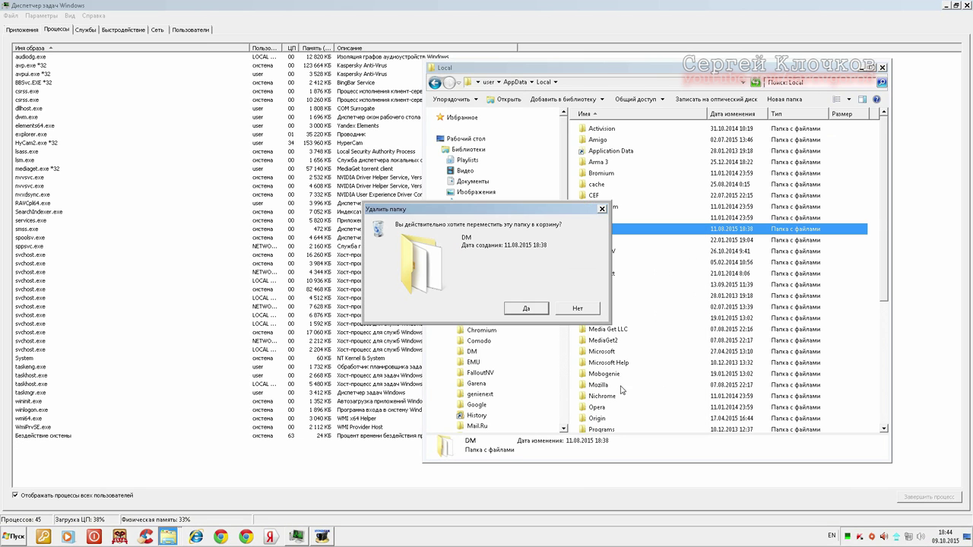
click(535, 313)
Sort the Local folder by modification date and delete the IconCache.db and GDIPFONTCACHEV1.DAT files
click(732, 113)
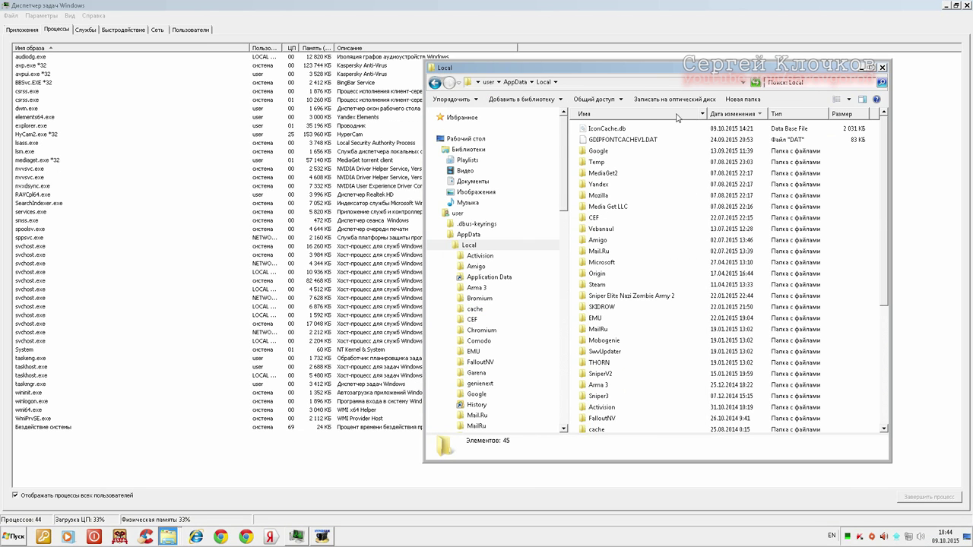
click(626, 129)
key(Delete)
key(Return)
click(624, 128)
key(Delete)
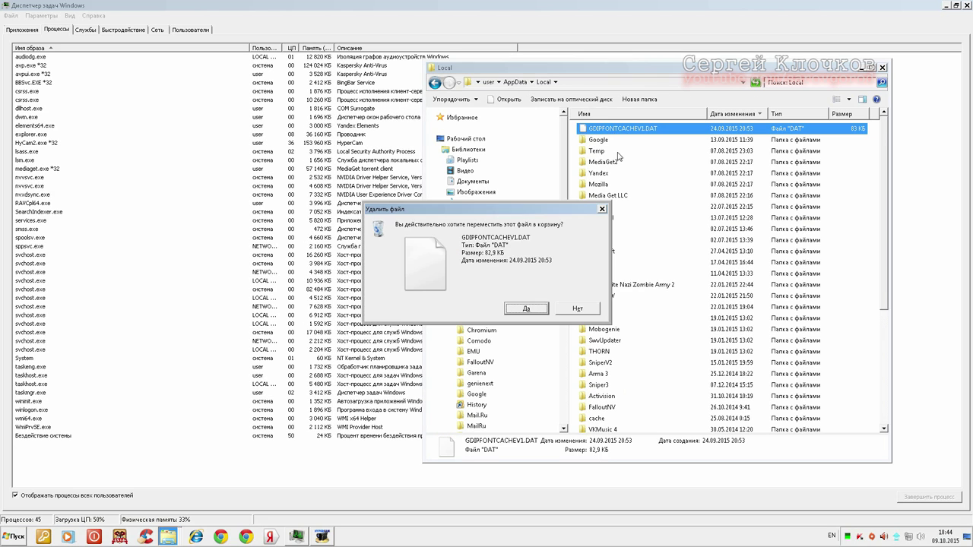
key(Return)
Delete the Google folder from AppData\Local and try to delete the Yandex folder there
key(Delete)
key(Escape)
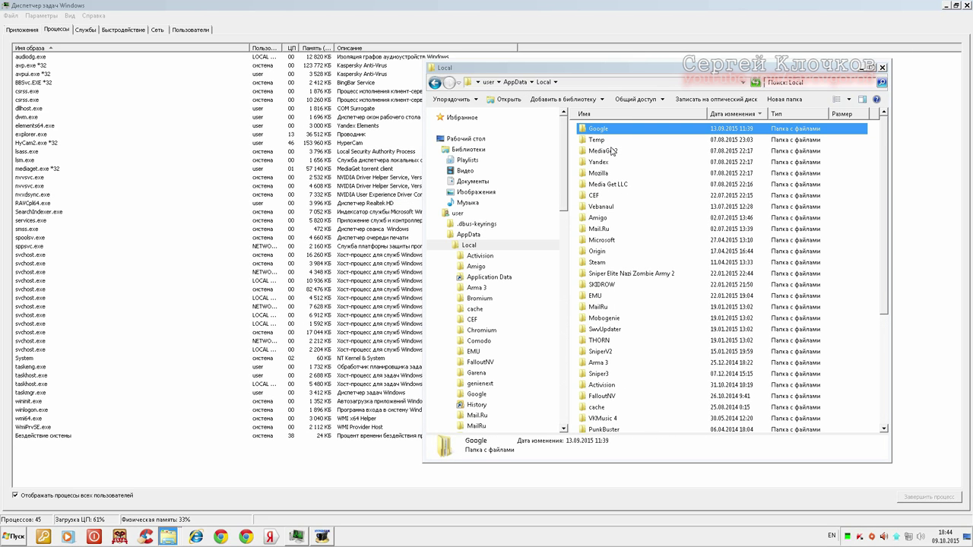
click(609, 152)
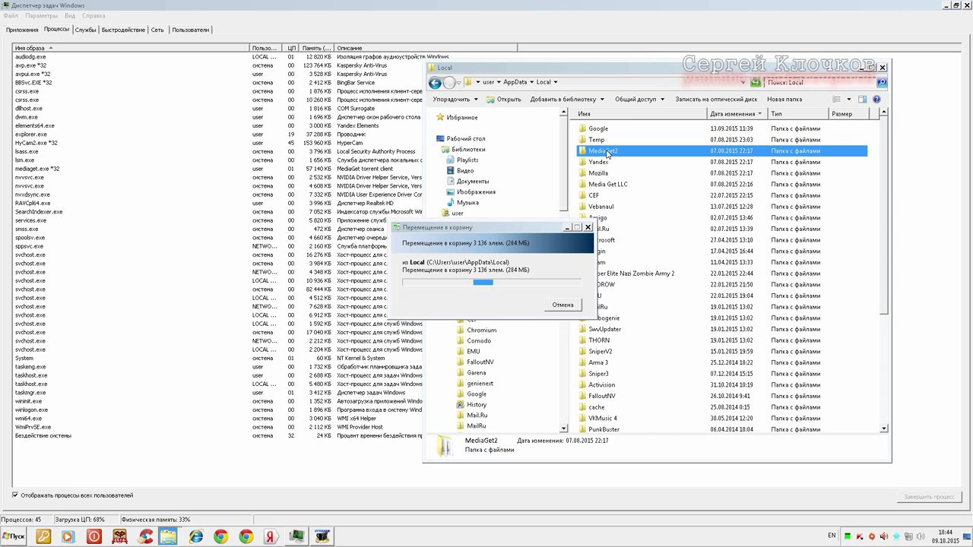
click(601, 175)
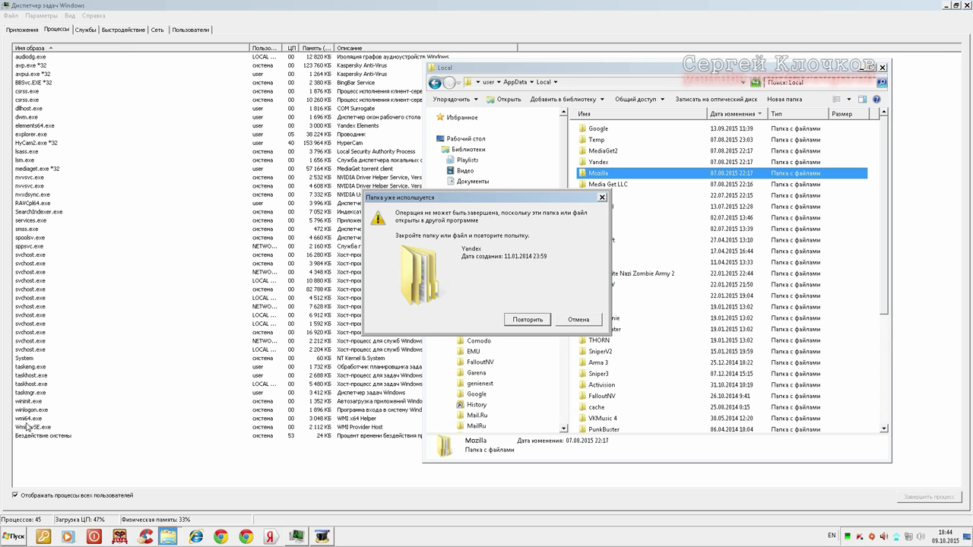
Try to end the elements64.exe (Yandex Elements) process in Task Manager
right_click(42, 118)
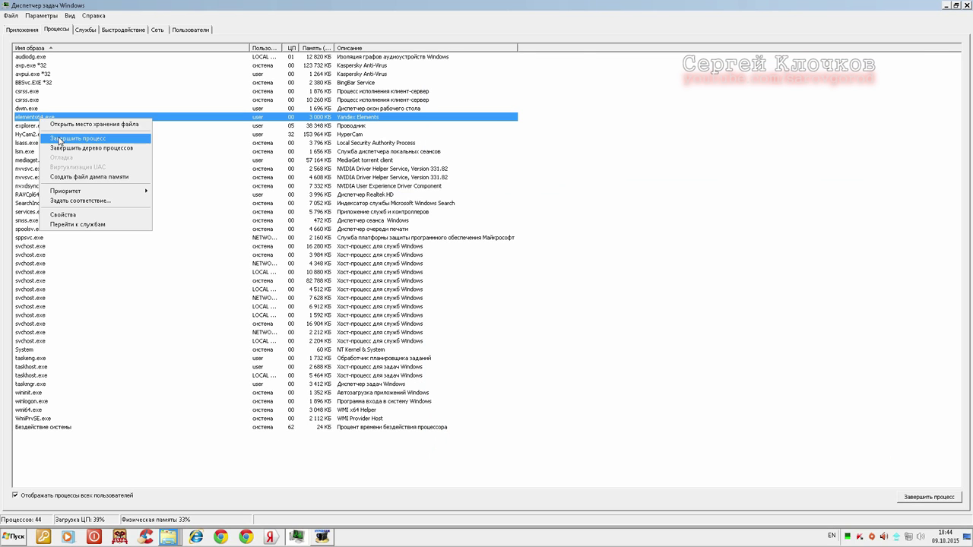
click(60, 141)
click(486, 287)
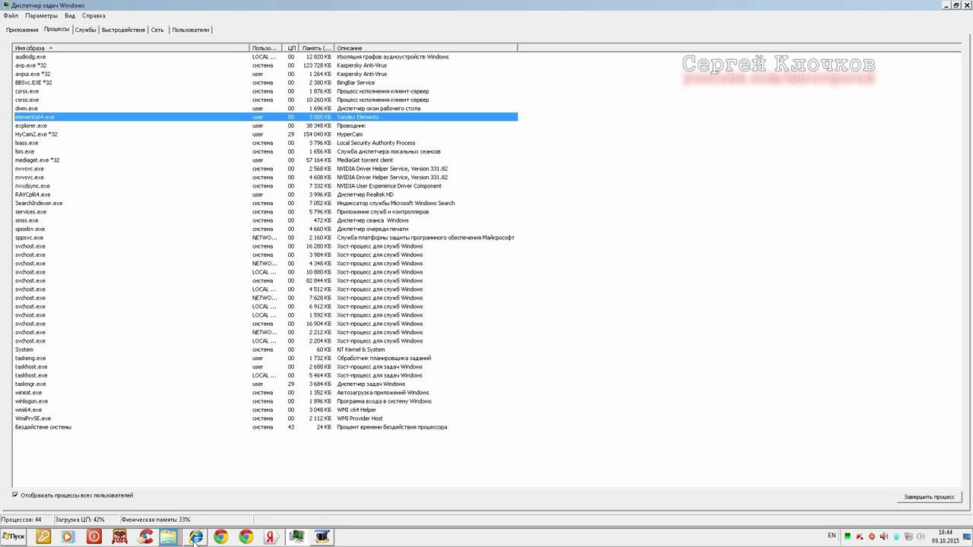
Quit the running MediaGet client and delete the Media Get LLC and MediaGet2 folders from AppData\Local
click(620, 162)
key(Delete)
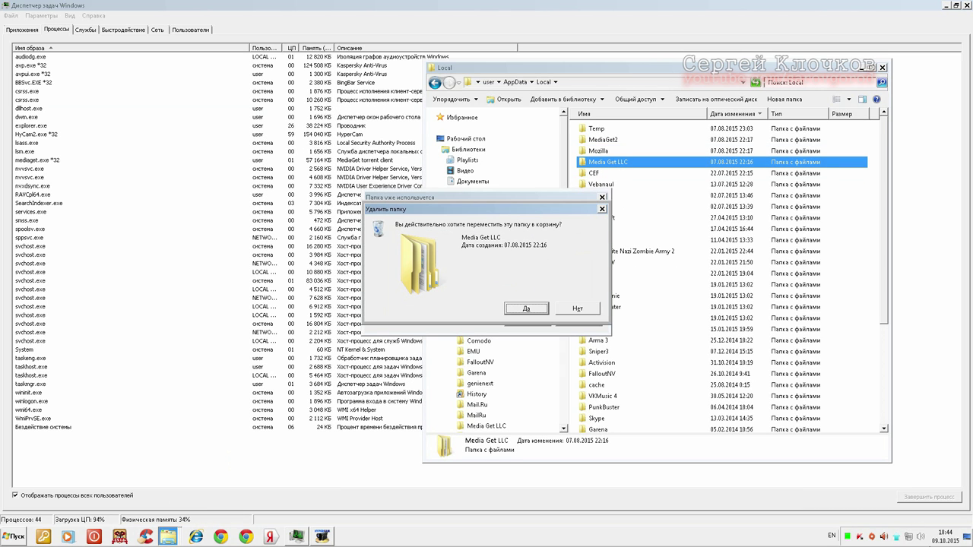
right_click(898, 537)
click(609, 308)
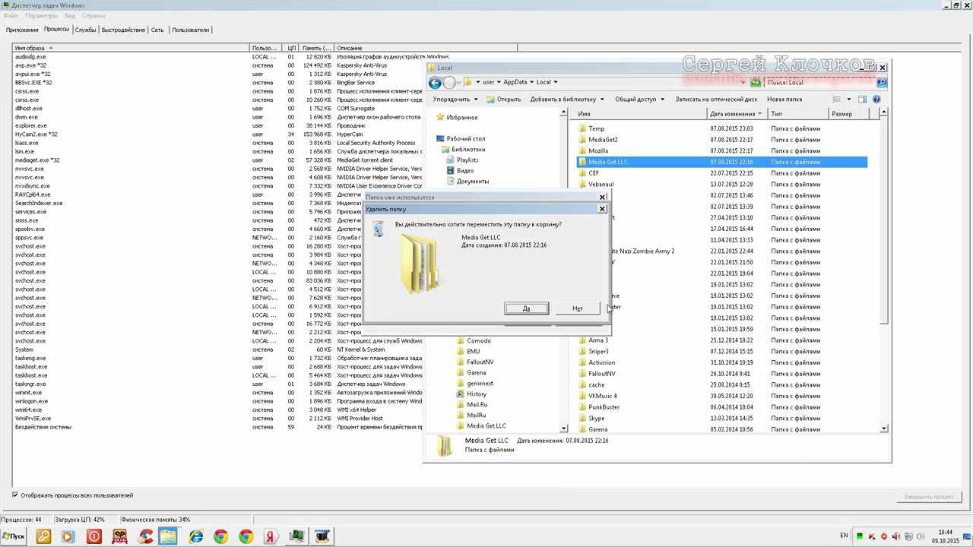
click(533, 309)
click(536, 323)
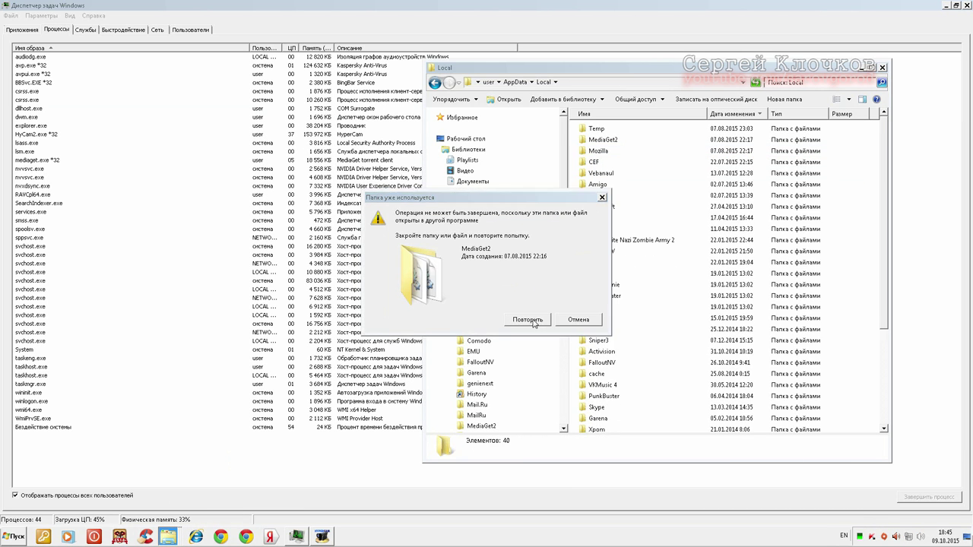
click(551, 320)
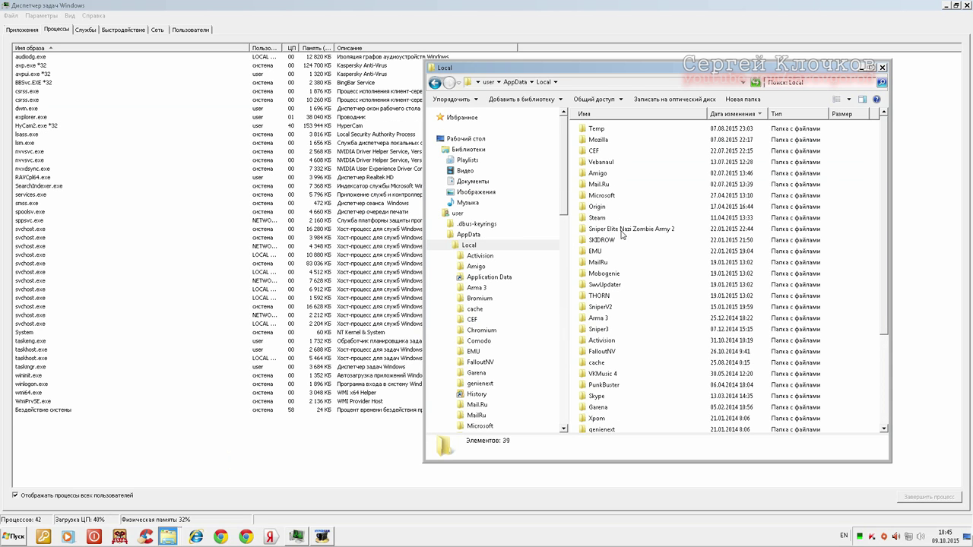
Check the contents of the Vebanaul folder, and delete the Mozilla and CEF folders from AppData\Local
click(608, 163)
double_click(608, 163)
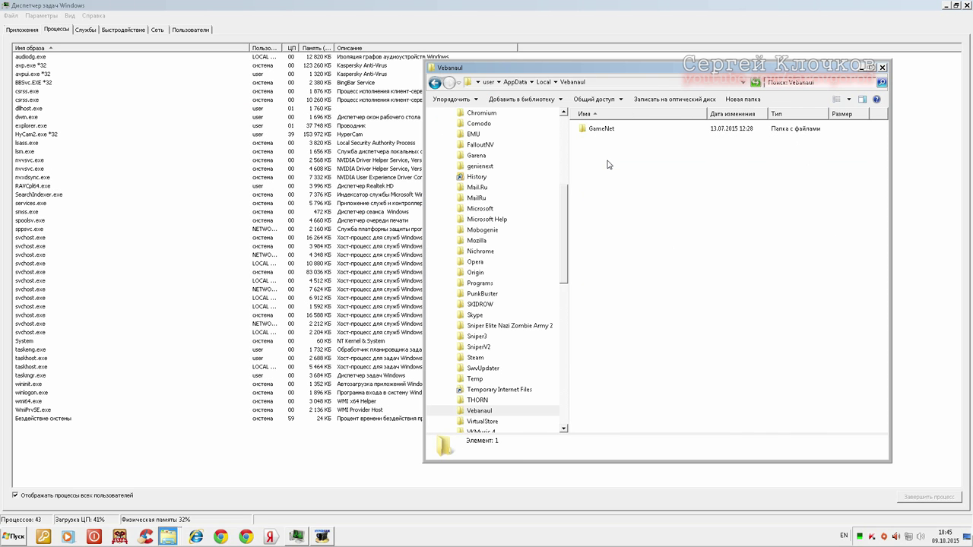
key(BackSpace)
click(598, 144)
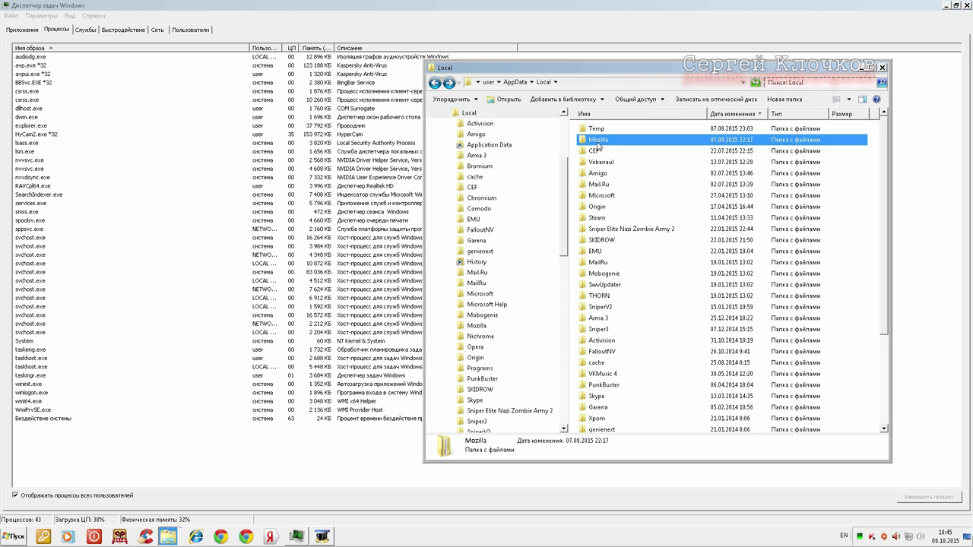
key(Delete)
key(Return)
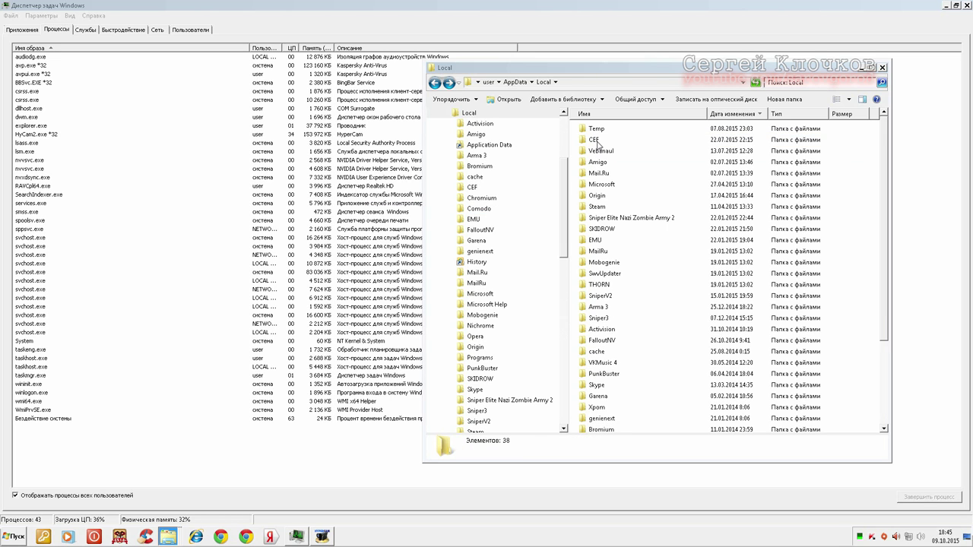
key(Delete)
key(Return)
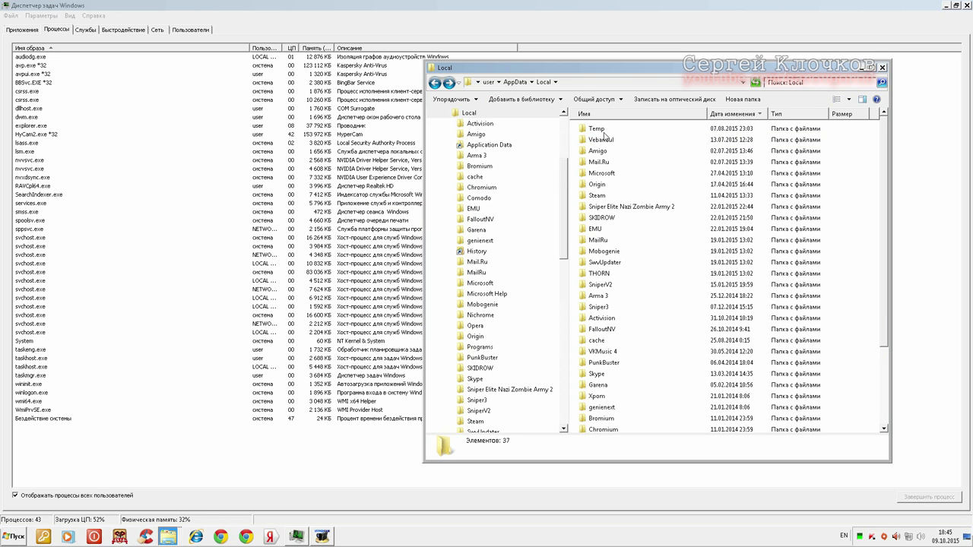
Delete the Temp and Vebanaul folders from AppData\Local
click(602, 130)
key(Delete)
key(Return)
click(609, 133)
key(Delete)
key(Return)
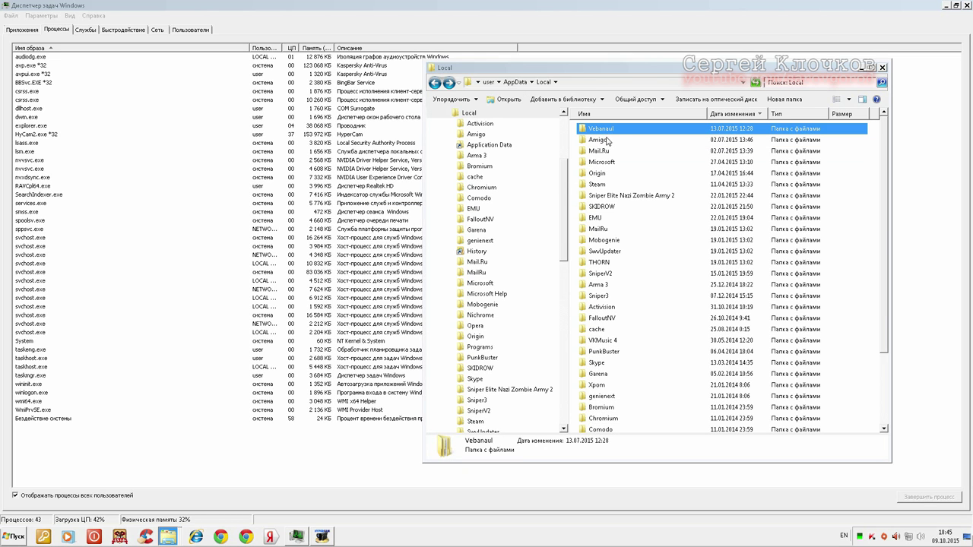
Delete the Amigo and Mail.Ru folders from AppData\Local
click(605, 133)
key(Delete)
key(Return)
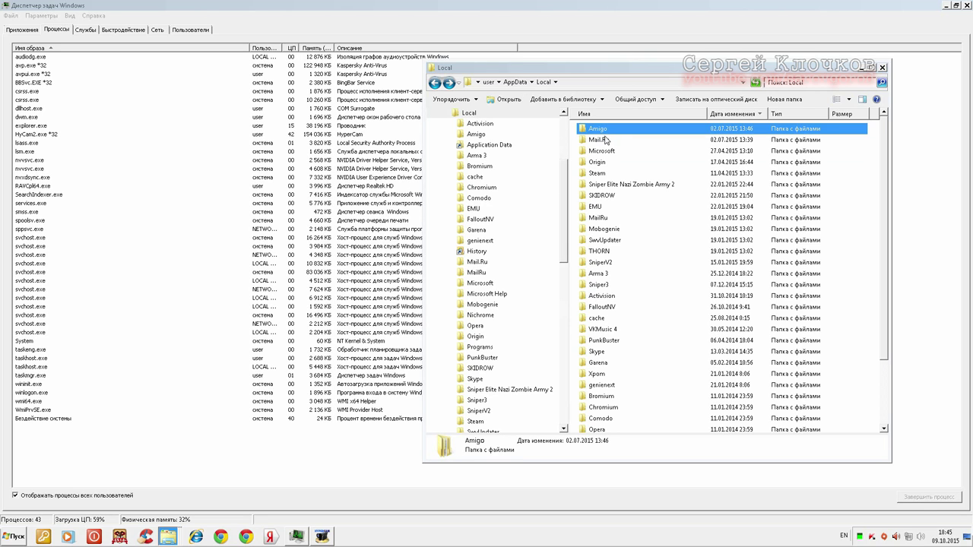
click(607, 130)
key(Delete)
key(Return)
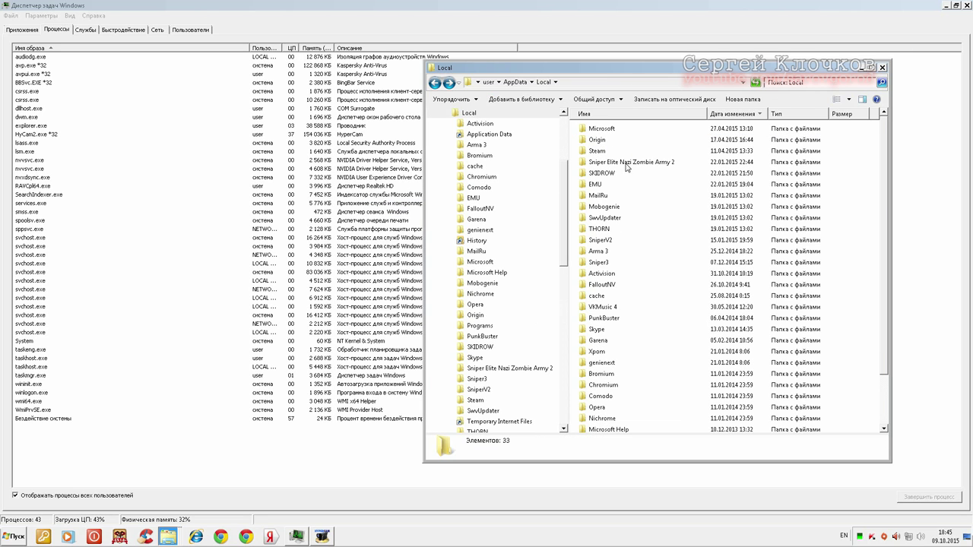
Examine the contents of the SKIDROW folder down to 63380\Storage and return to the Local folder
click(607, 141)
click(607, 164)
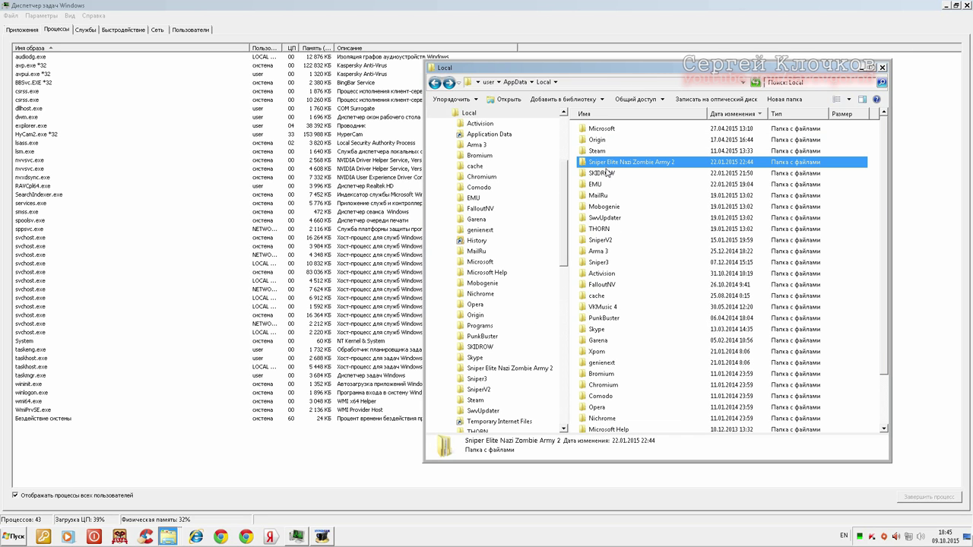
double_click(611, 175)
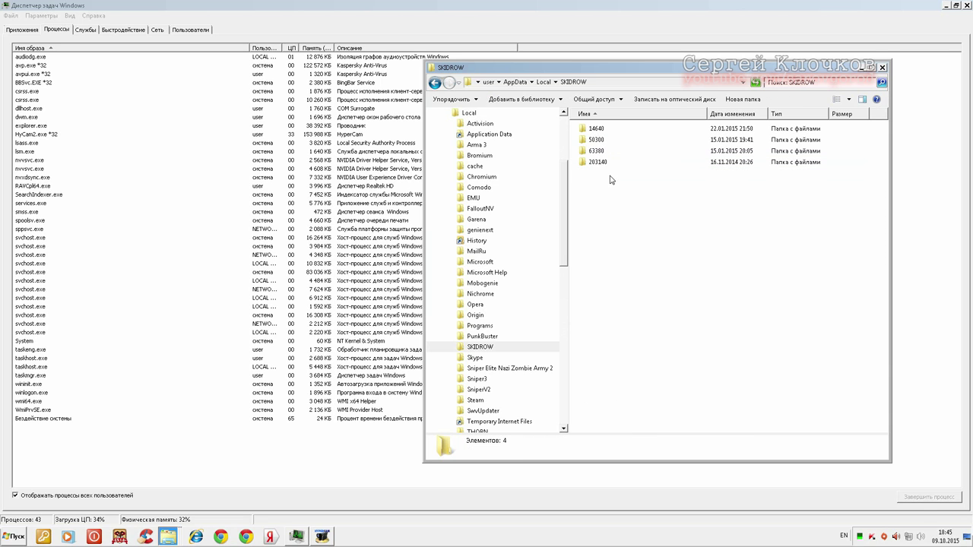
double_click(601, 151)
double_click(599, 128)
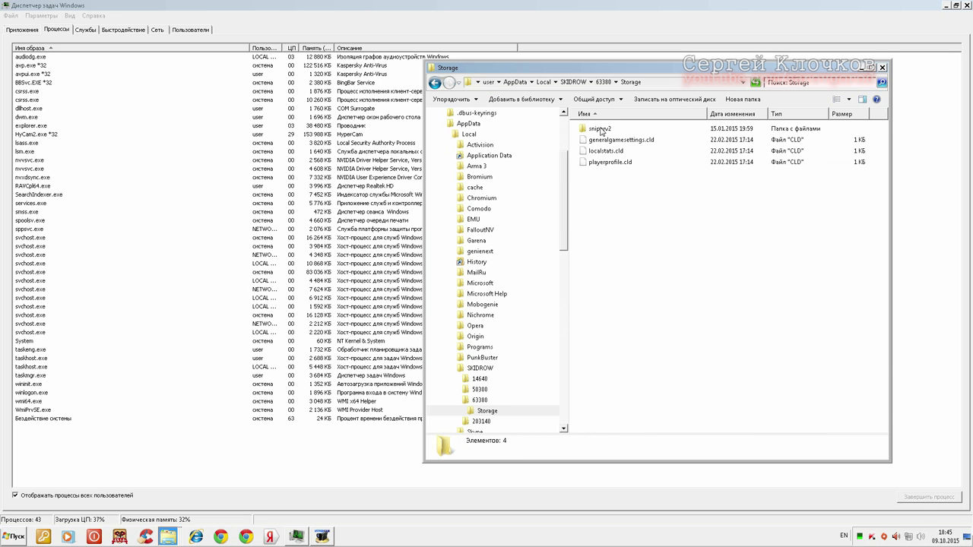
key(BackSpace)
key(BackSpace)
key(BackSpace)
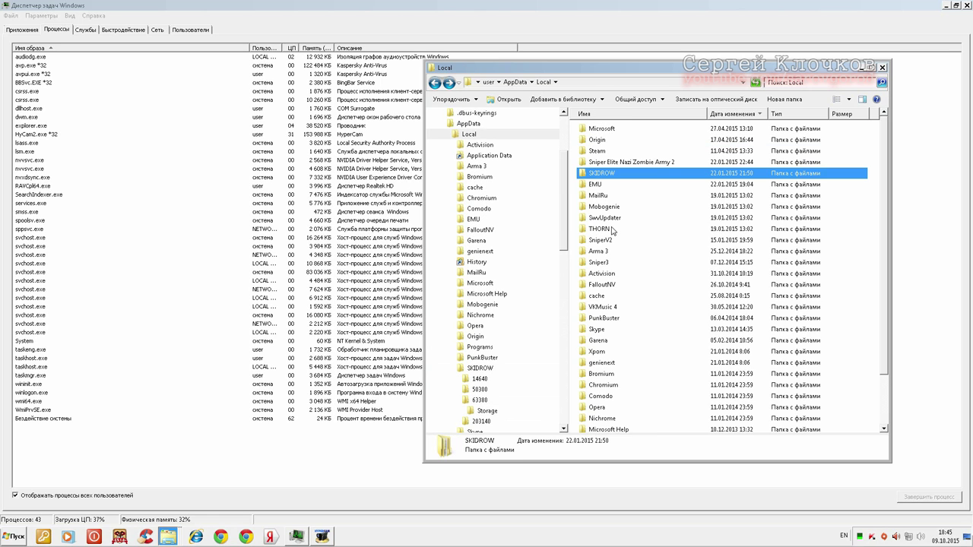
Check the SwvUpdater folder and delete the SwvUpdater, Mobogenie and MailRu folders from AppData\Local
click(612, 219)
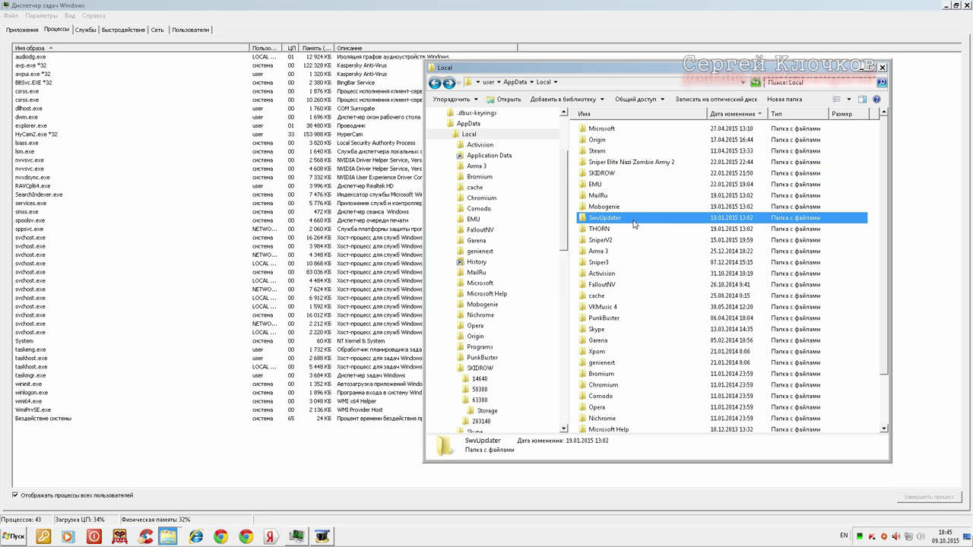
double_click(634, 224)
key(BackSpace)
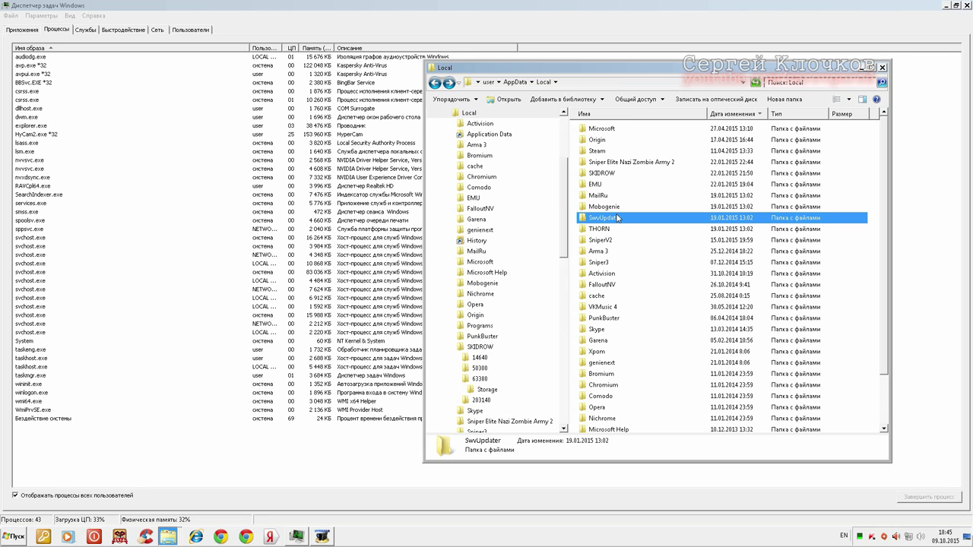
key(Delete)
key(Return)
key(Delete)
key(Escape)
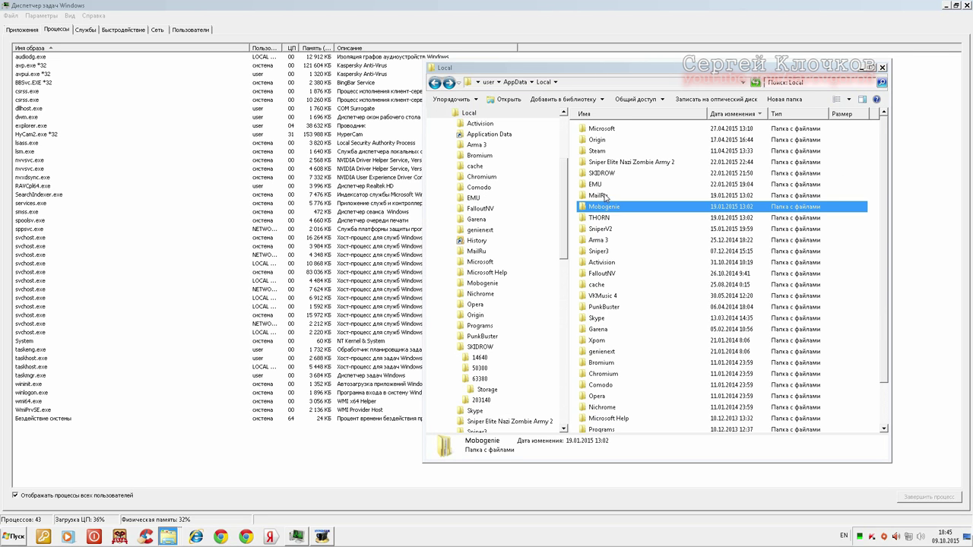
key(Delete)
key(Return)
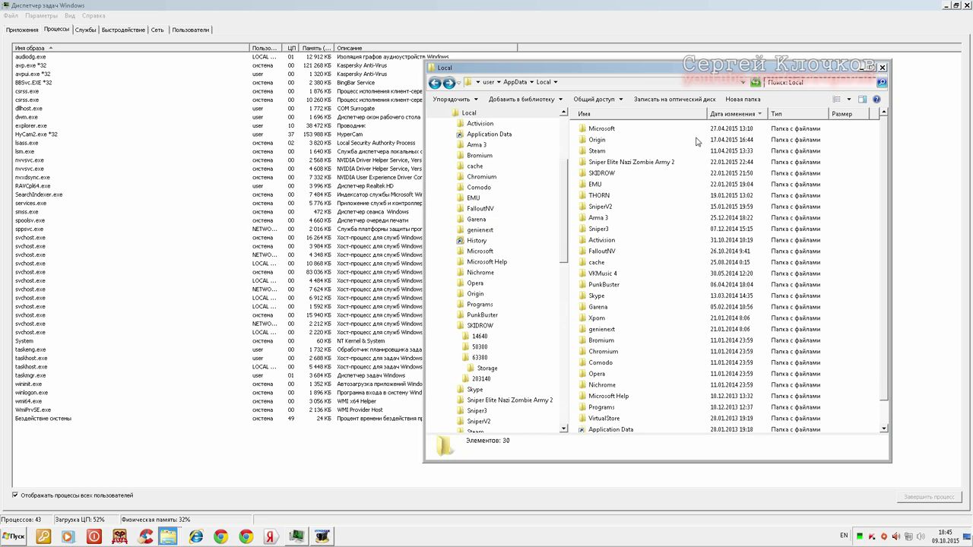
Review the Local folders in both modification-date orders and delete the cache folder
click(730, 113)
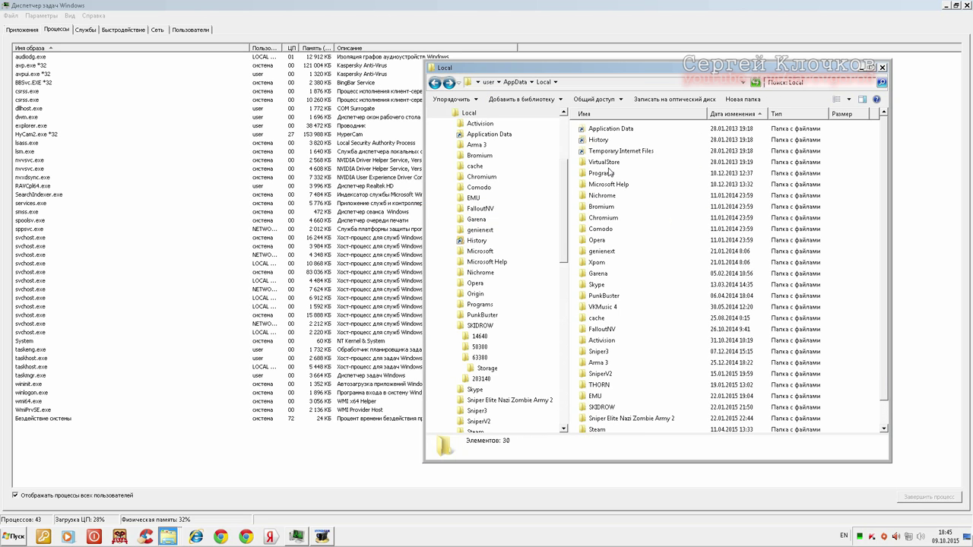
click(726, 114)
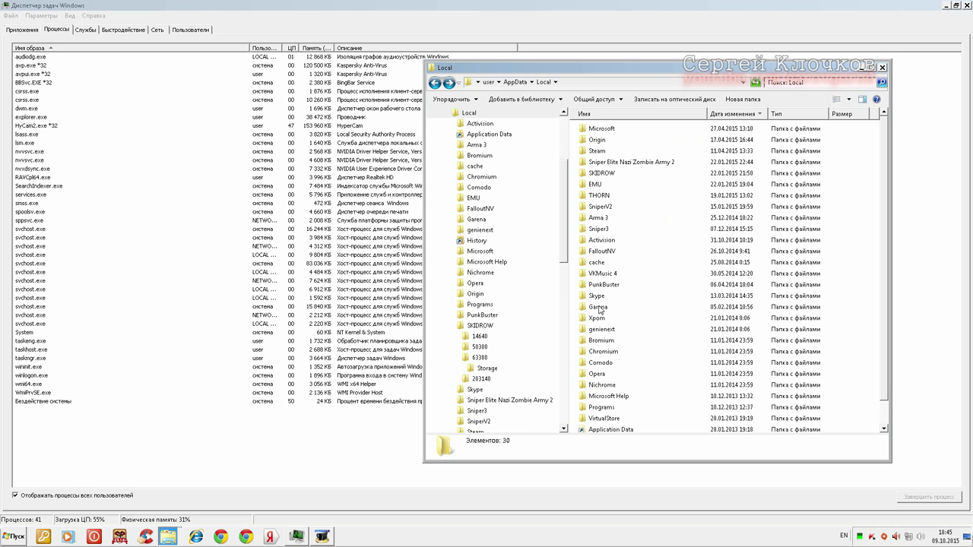
click(596, 262)
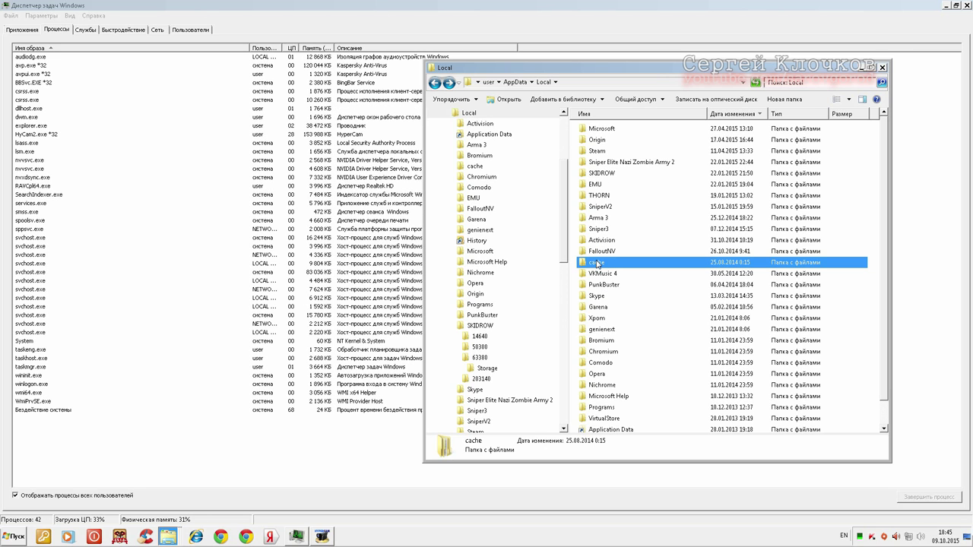
key(Delete)
key(Return)
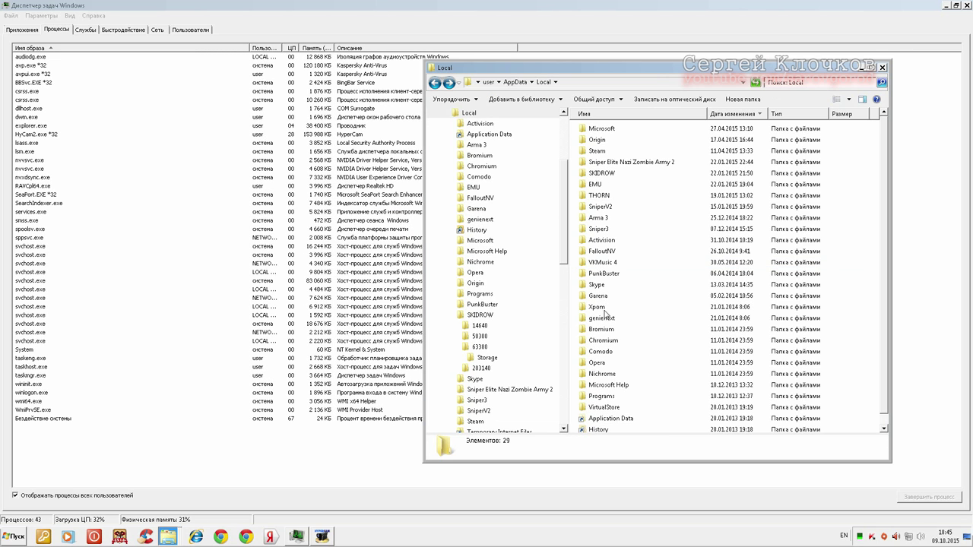
Delete the Xpom and genienext folders from AppData\Local
click(603, 309)
key(Delete)
key(Return)
click(605, 308)
key(Delete)
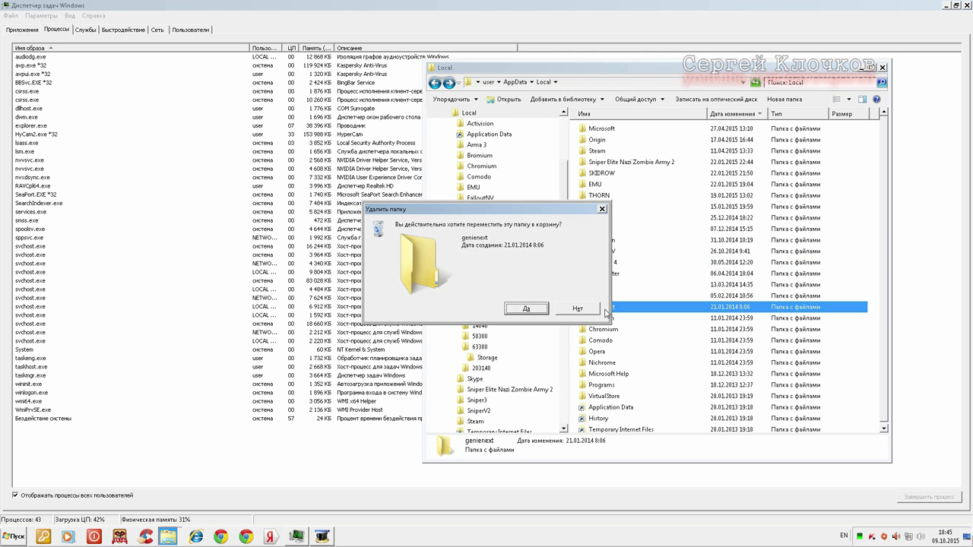
key(Return)
Delete the Garena and Bromium folders from AppData\Local
click(604, 296)
key(Delete)
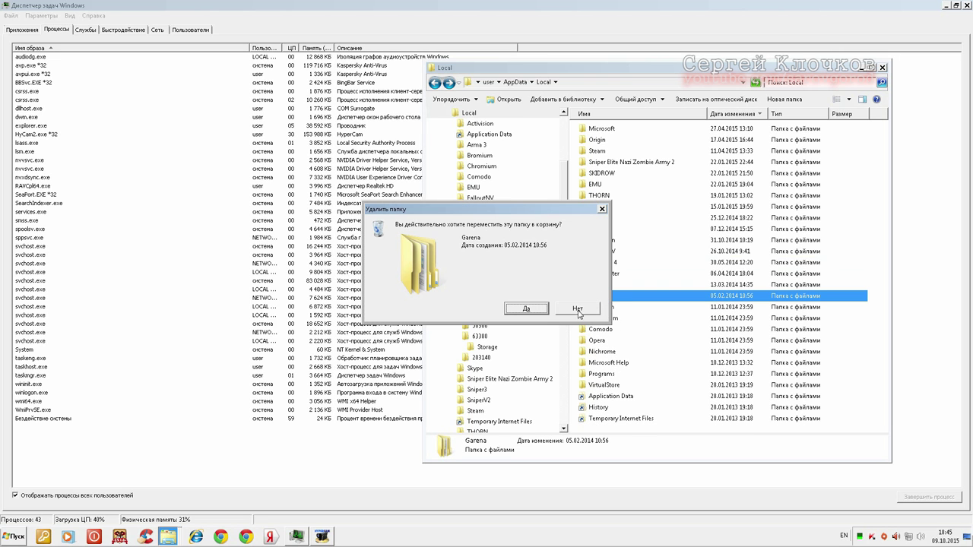
click(544, 310)
click(585, 304)
key(Delete)
key(Return)
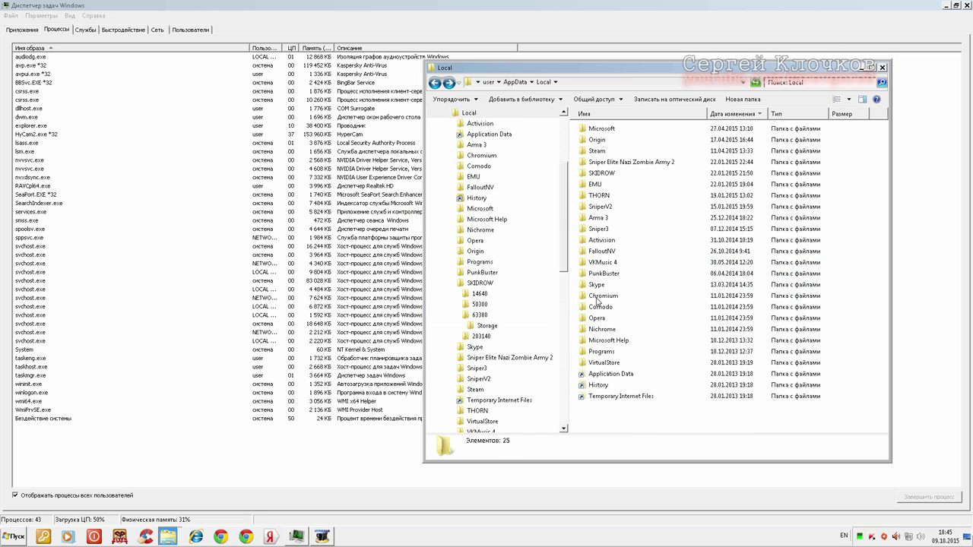
Delete the Chromium and Comodo folders from AppData\Local
click(599, 296)
key(Delete)
key(Return)
click(601, 298)
key(Delete)
key(Return)
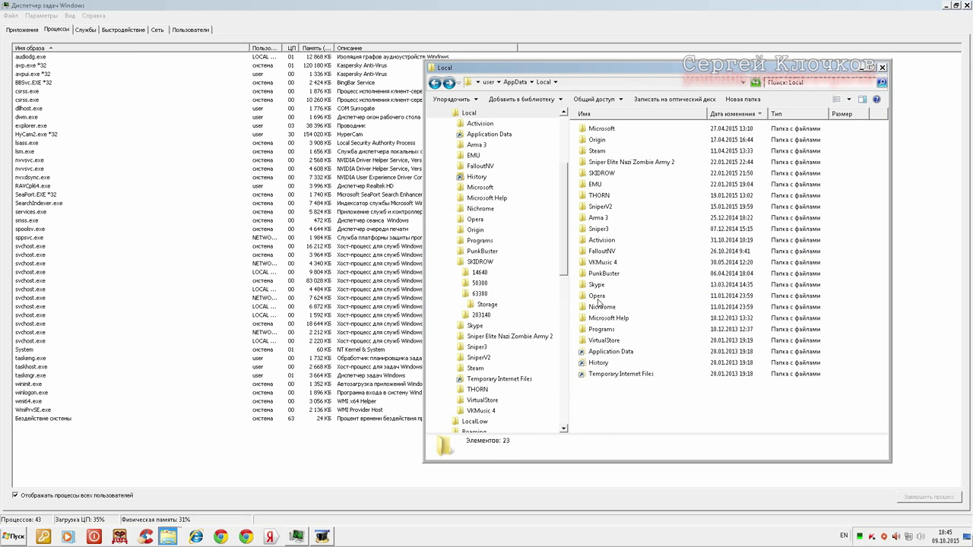
Delete the Opera and Nichrome folders from AppData\Local
click(602, 296)
key(Delete)
key(Return)
click(609, 297)
key(Delete)
key(Return)
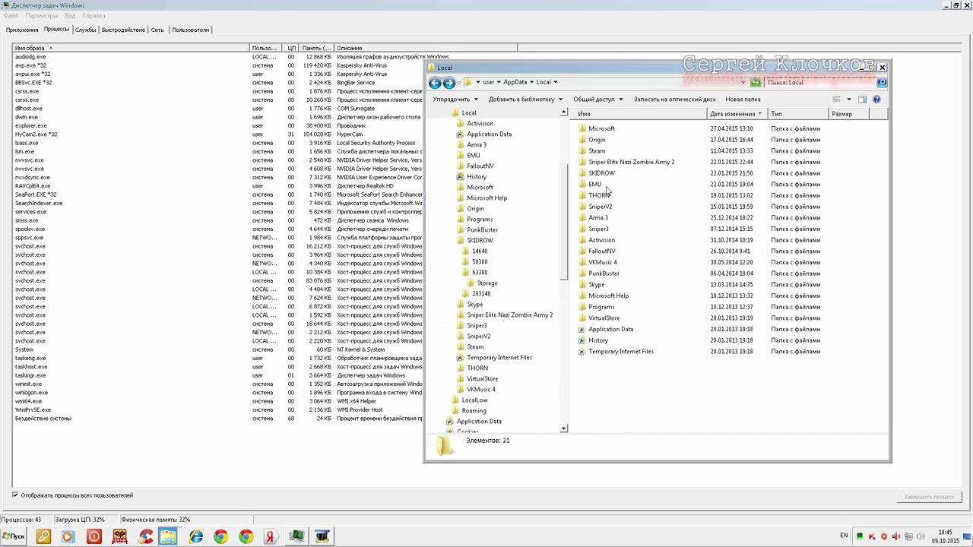
Check the BingBar folder inside AppData\Local\Microsoft and try to delete it
double_click(612, 133)
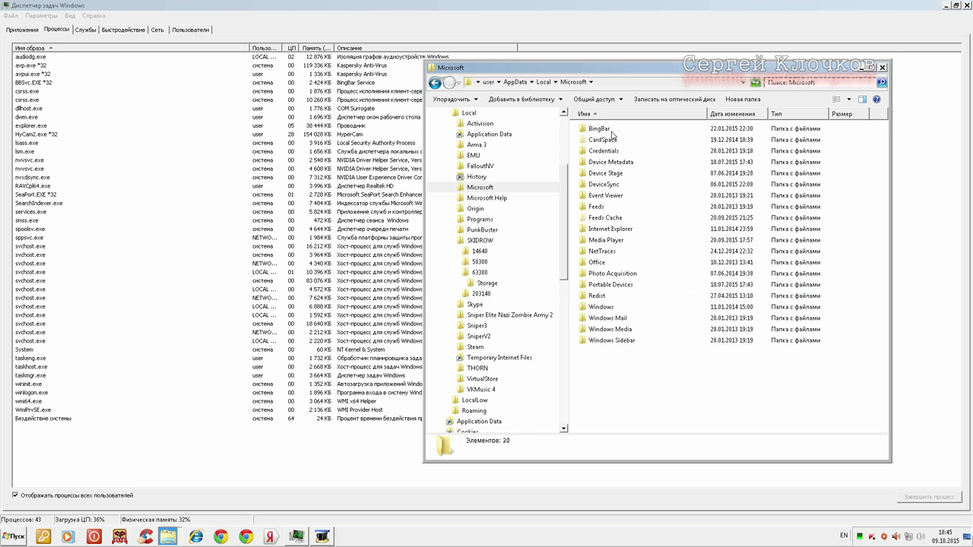
double_click(601, 129)
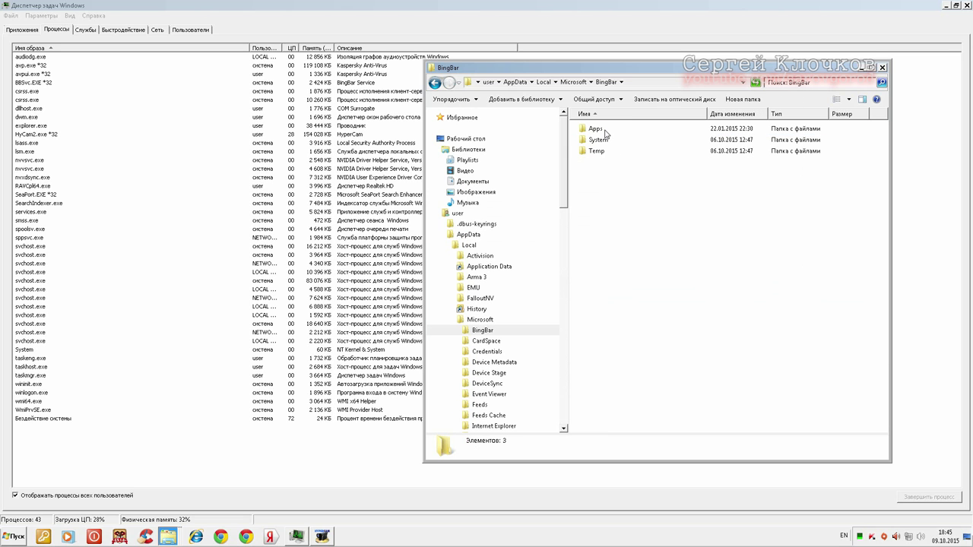
key(BackSpace)
key(BackSpace)
double_click(606, 130)
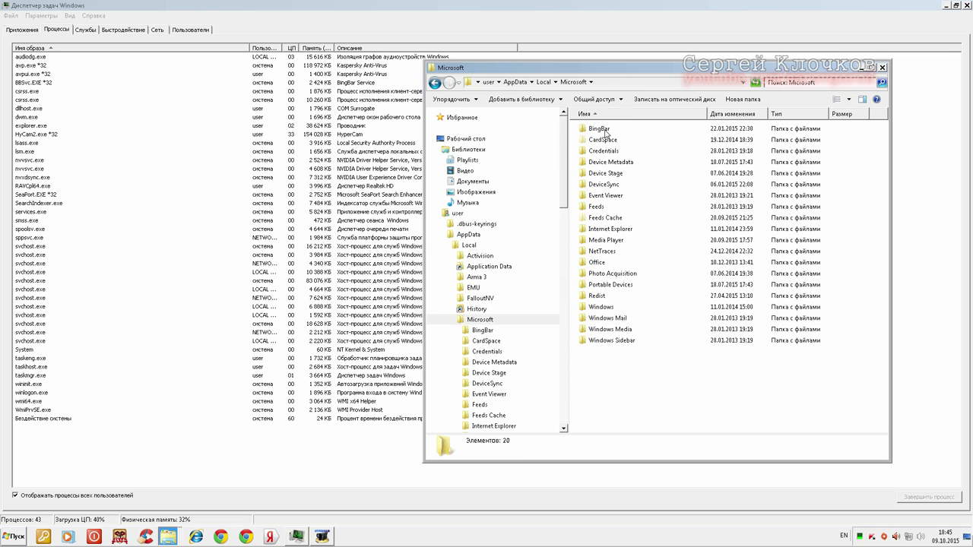
click(606, 131)
key(Delete)
key(Return)
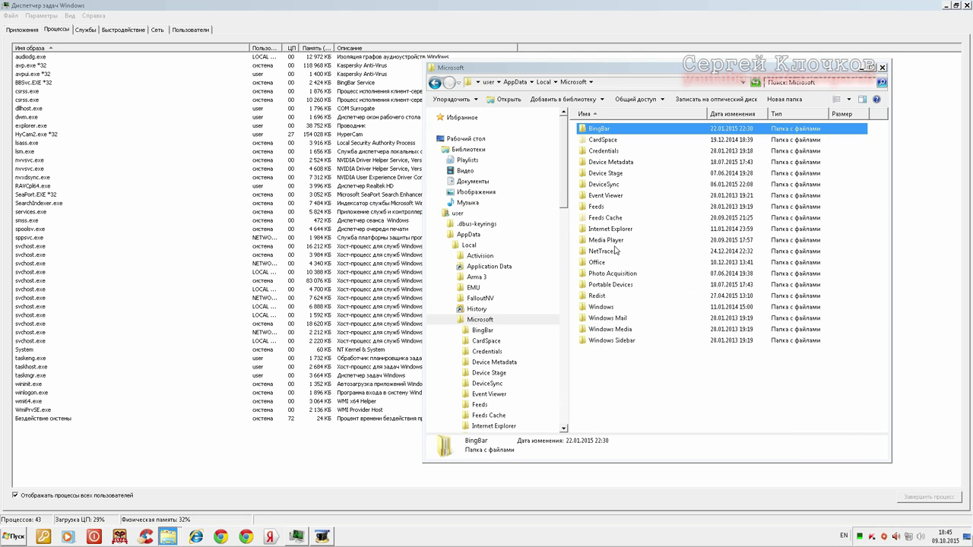
Open the file location of the BBSvc.EXE process and try to delete the BingBar folder from Program Files (x86)\Microsoft
right_click(28, 83)
click(60, 89)
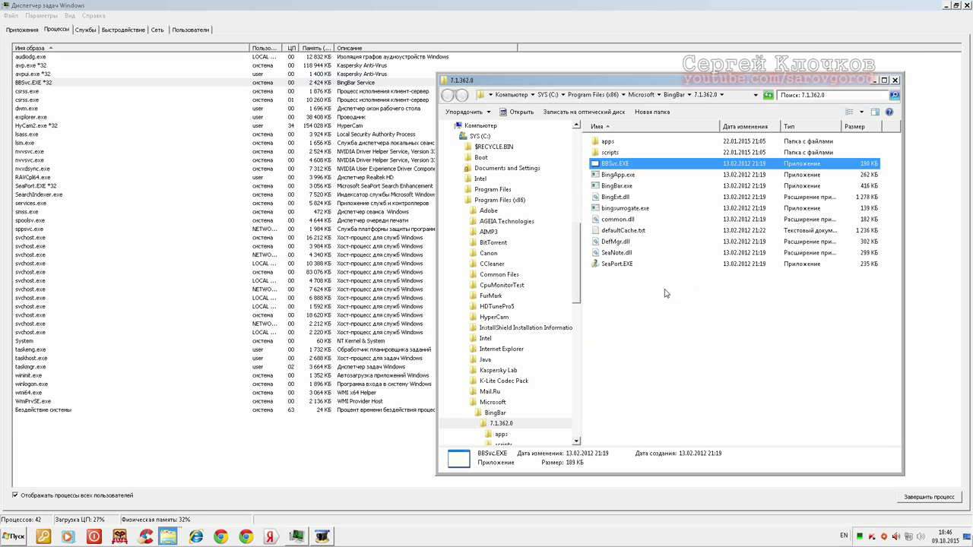
click(641, 95)
key(Delete)
key(Return)
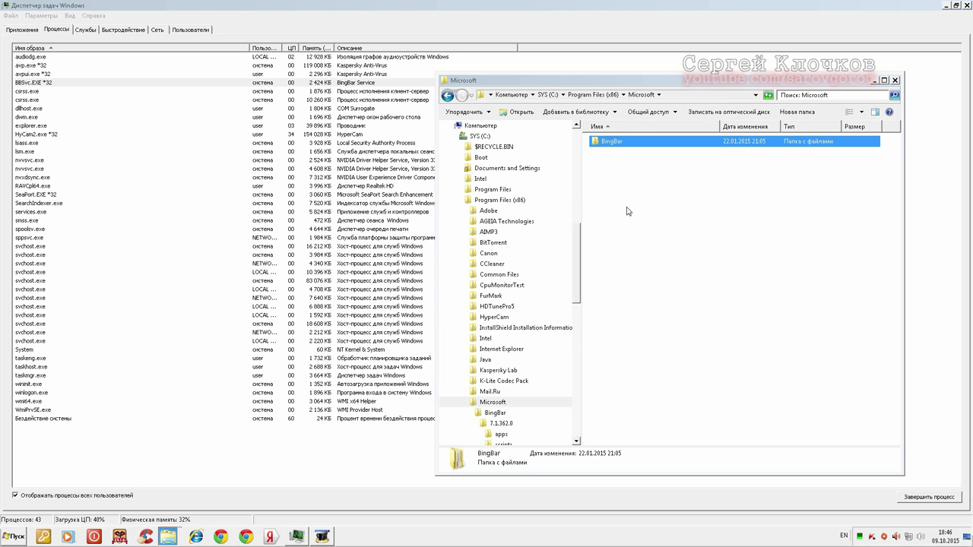
click(454, 96)
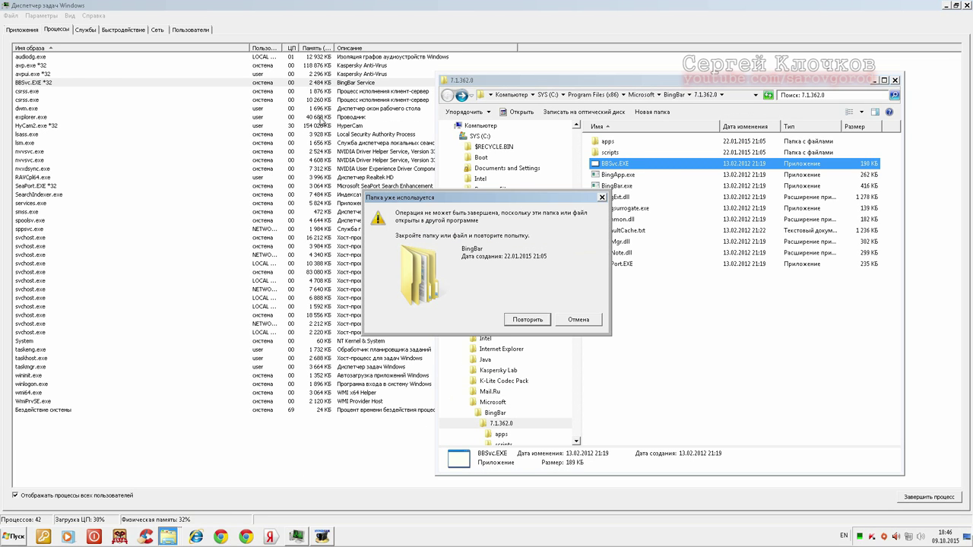
End the BBSvc.EXE process and retry deleting the BingBar folder from Program Files (x86)\Microsoft
right_click(43, 85)
click(76, 98)
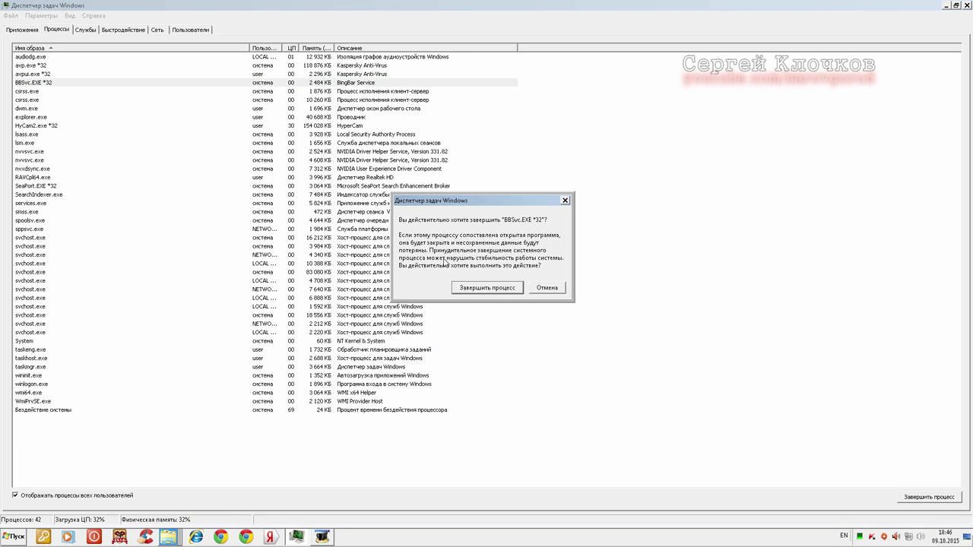
click(489, 298)
click(174, 539)
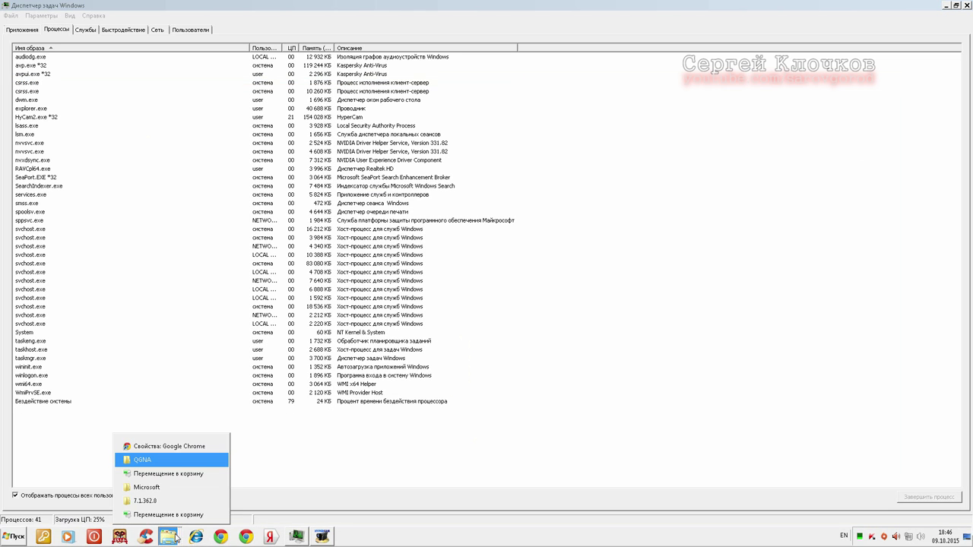
click(178, 486)
click(527, 320)
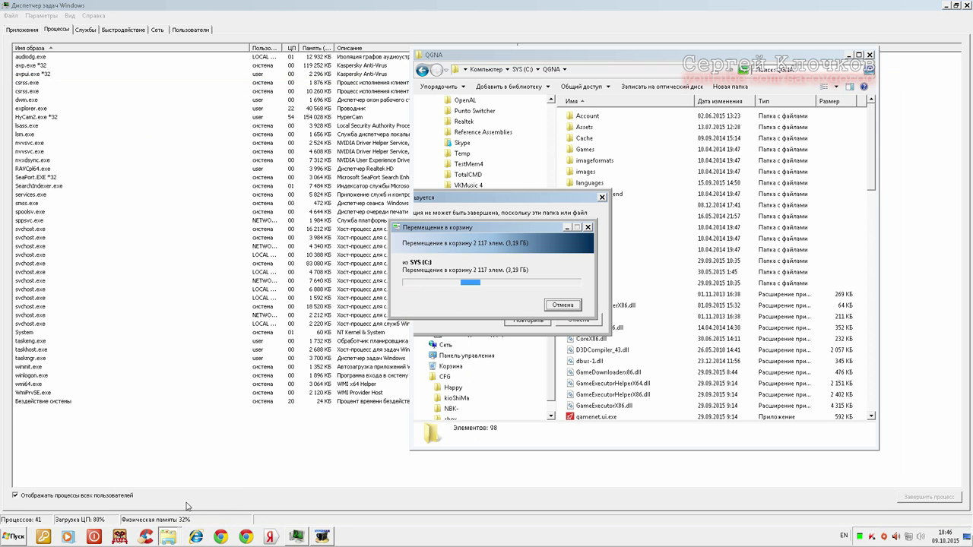
click(169, 537)
click(183, 516)
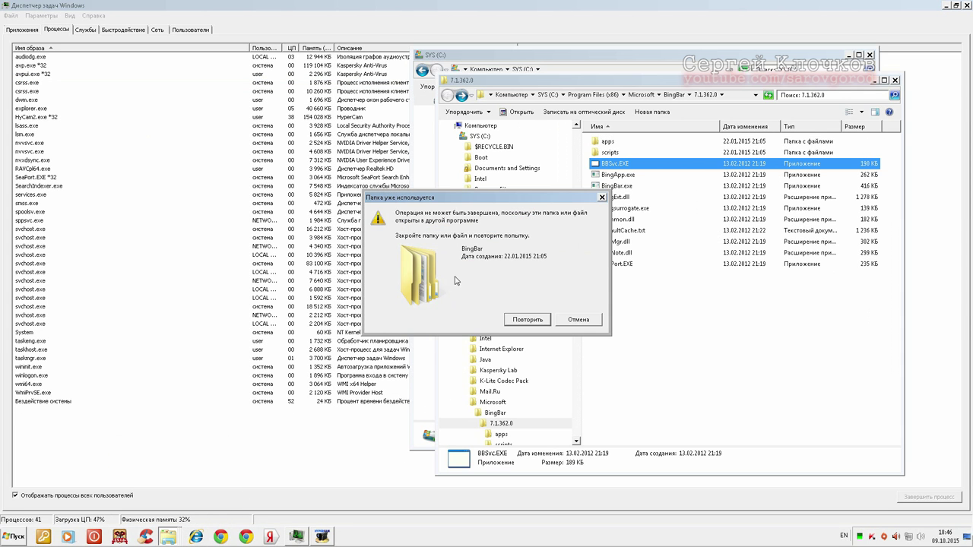
click(527, 319)
Open the file location of the SeaPort.EXE process and try again to delete the BingBar folder
right_click(47, 181)
click(76, 186)
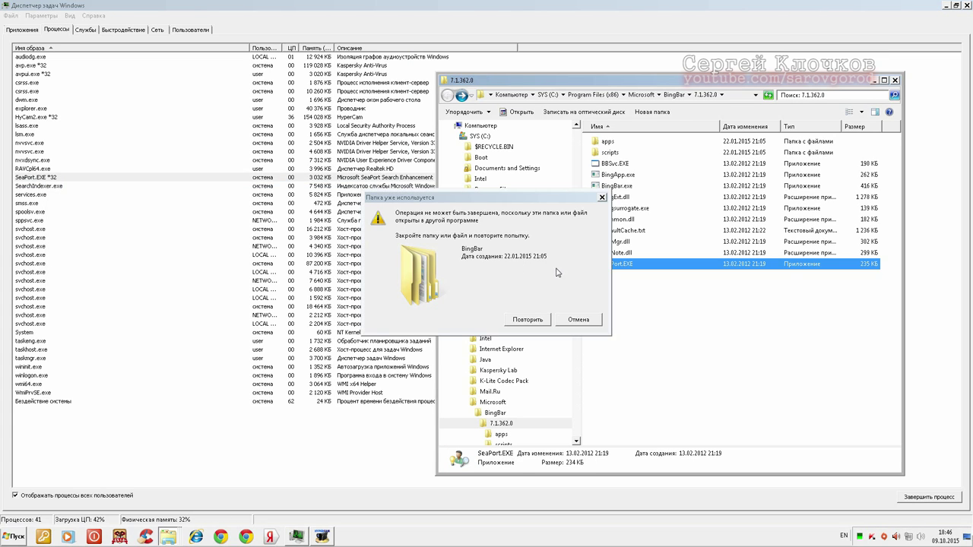
click(548, 321)
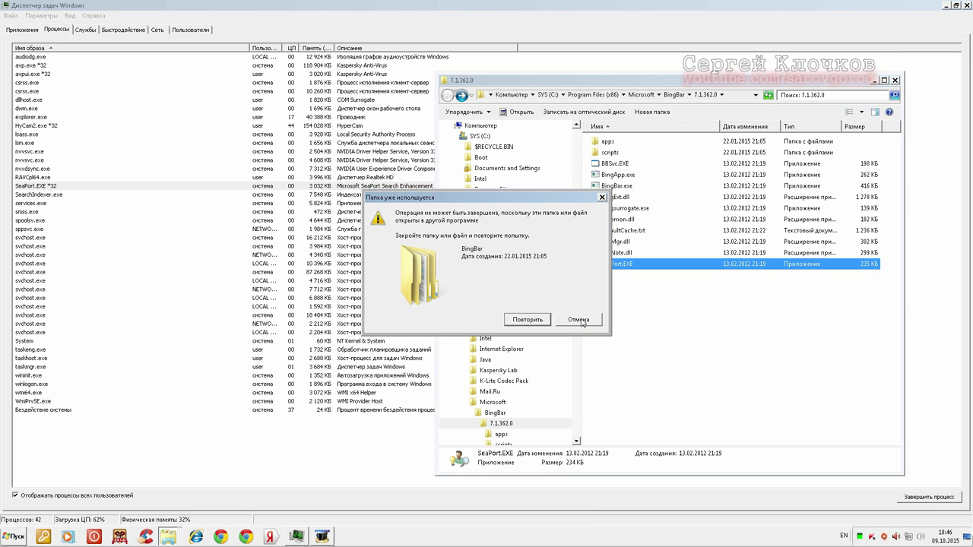
click(579, 319)
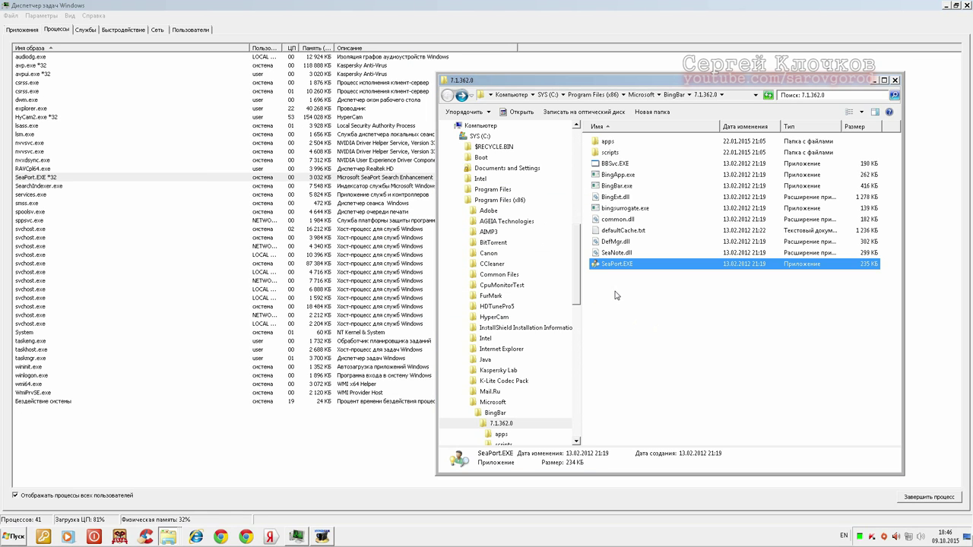
Delete everything inside the BingBar\7.1.362.0 folder and end the SeaPort.EXE process
drag(699, 322, 597, 136)
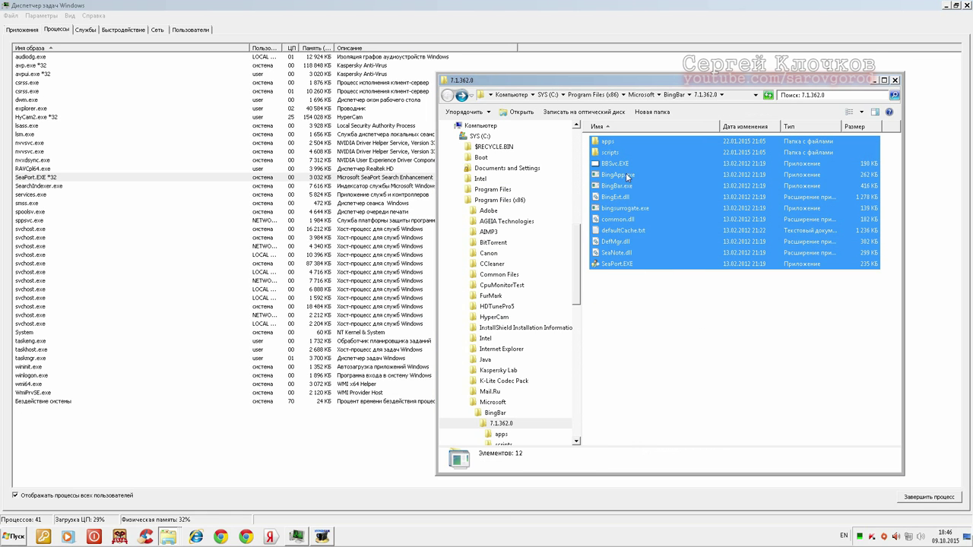
key(Delete)
key(Return)
right_click(47, 187)
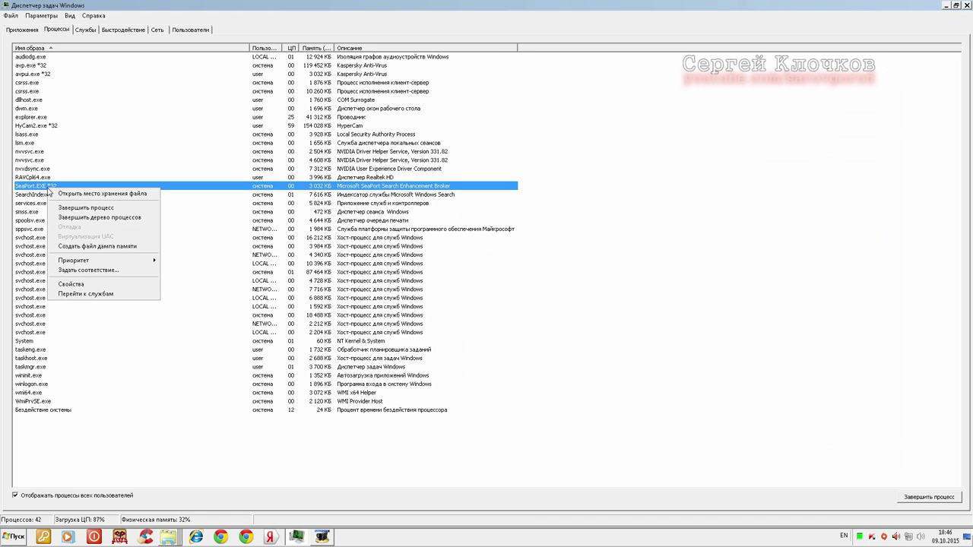
click(91, 209)
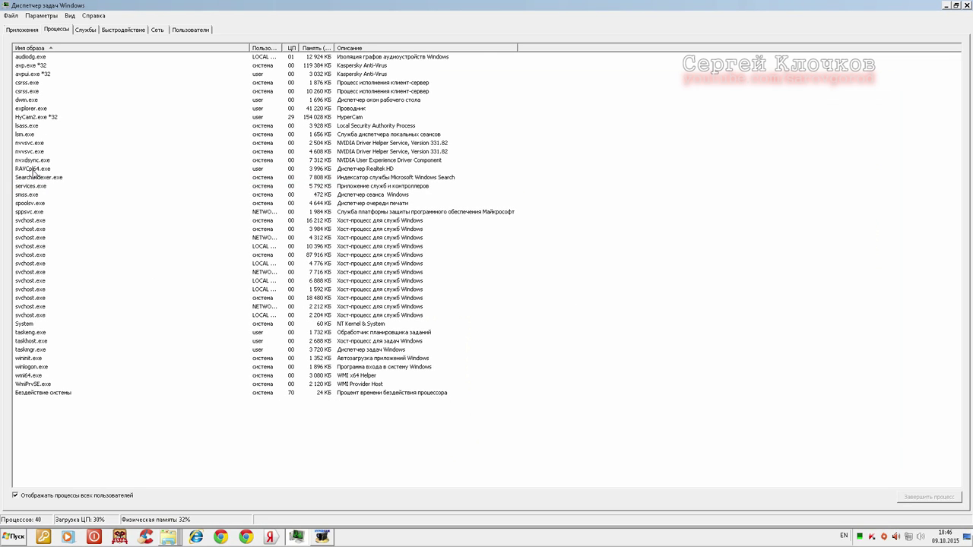
right_click(164, 538)
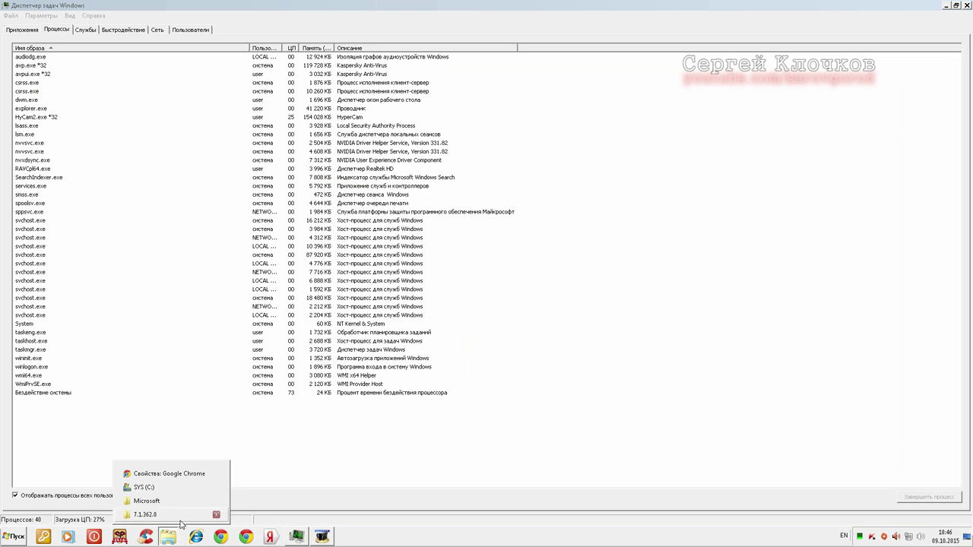
click(152, 514)
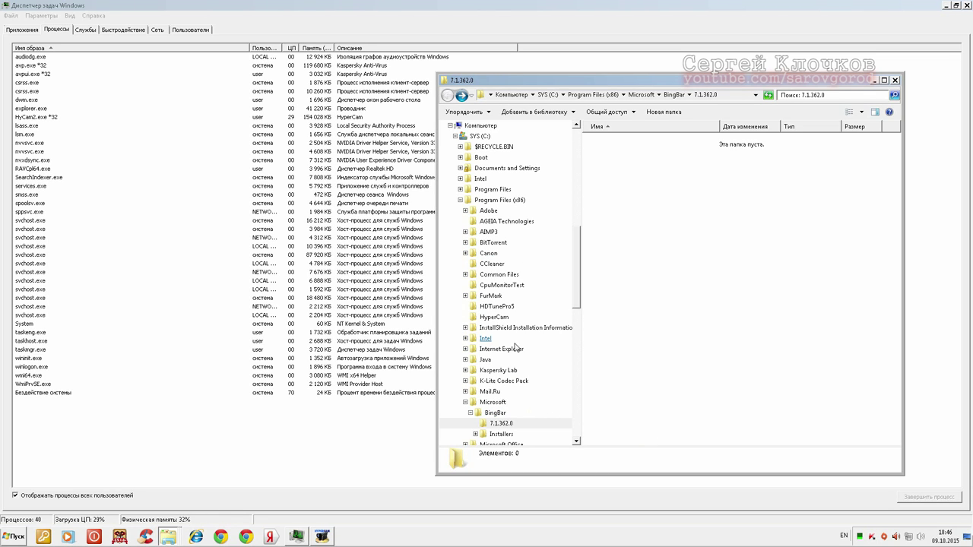
right_click(168, 537)
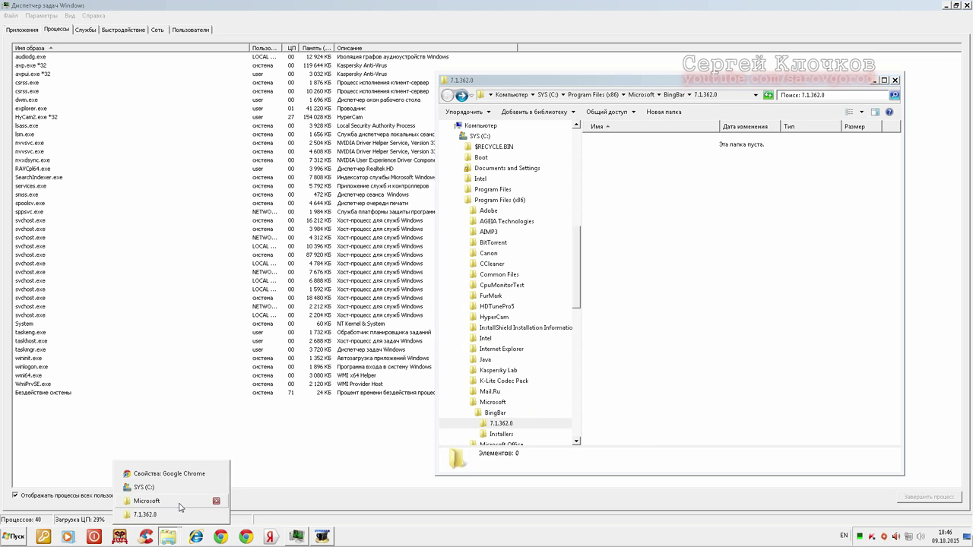
key(Escape)
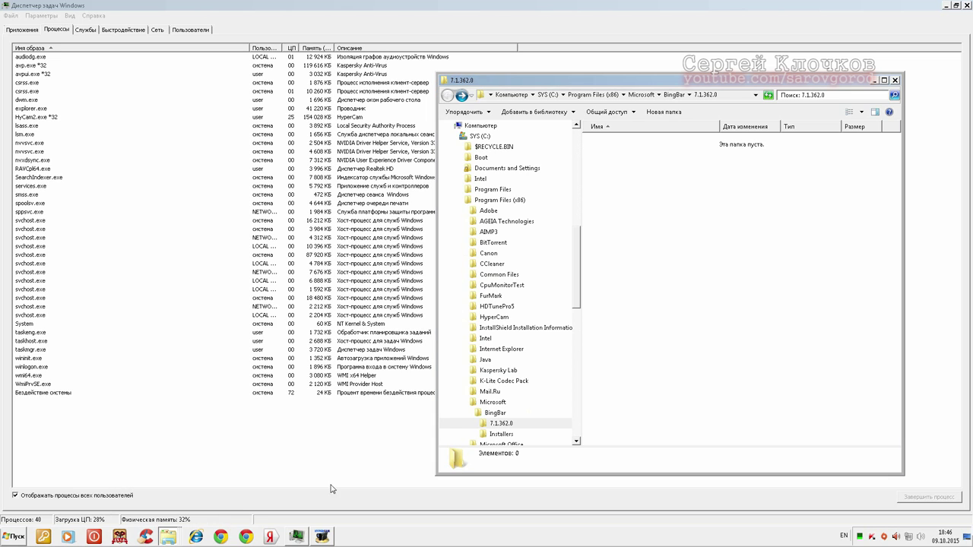
Open AppData\Local in the user profile and examine its folders sorted by modification date
double_click(498, 199)
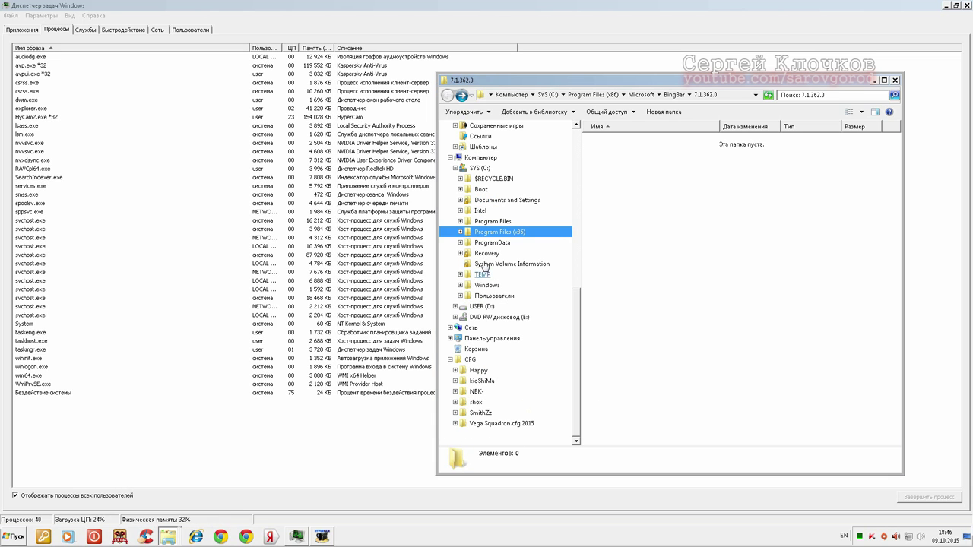
click(493, 295)
double_click(614, 174)
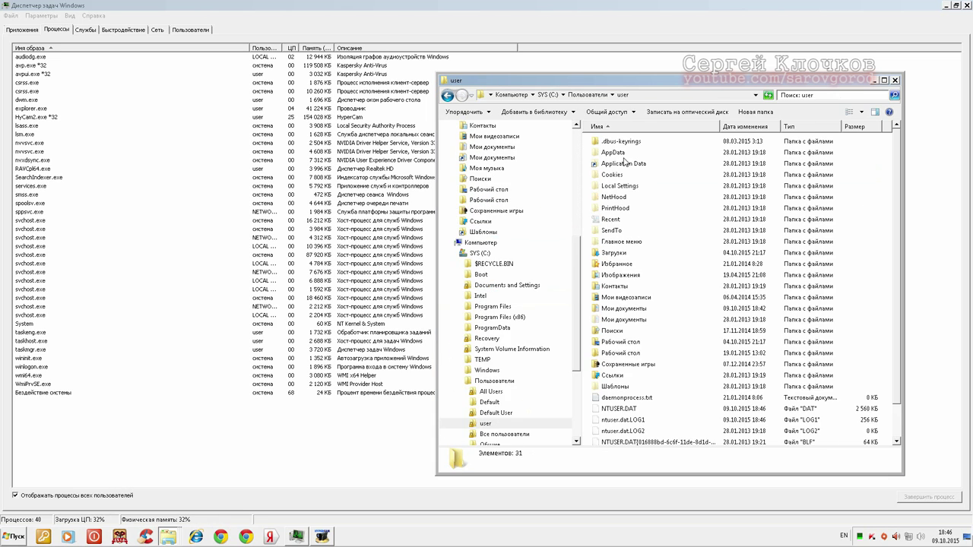
click(625, 144)
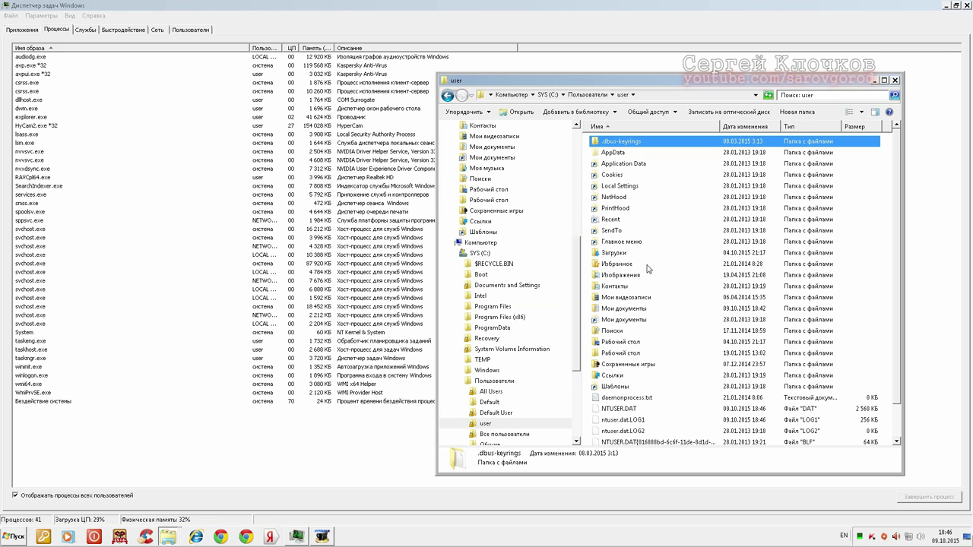
scroll(639, 266, down, 1)
scroll(645, 311, up, 1)
double_click(619, 154)
double_click(609, 142)
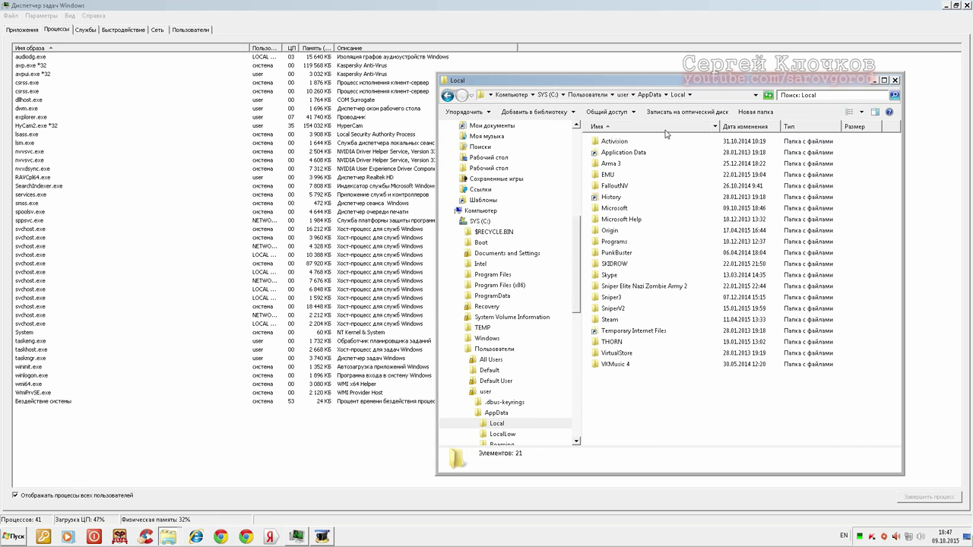
click(760, 128)
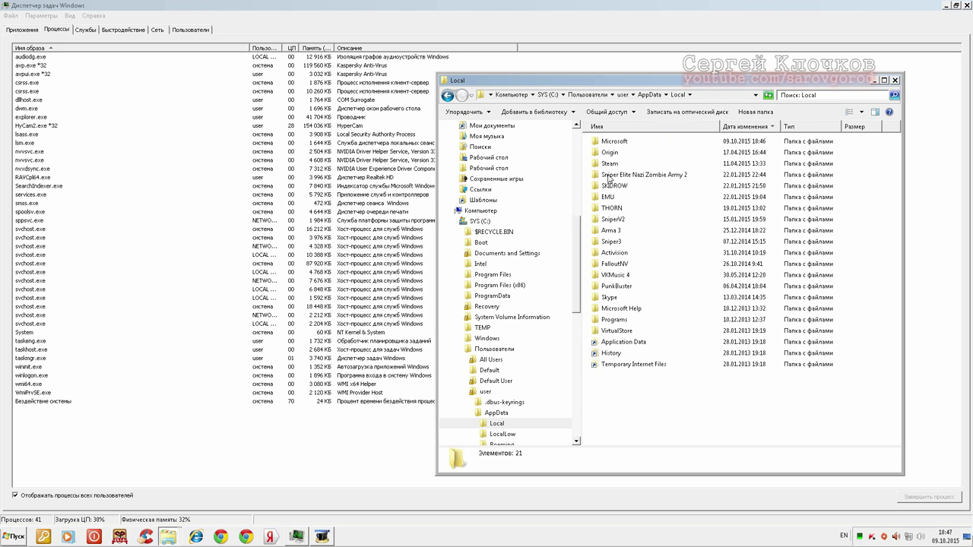
Check the Bohemia Interactive folder in AppData\LocalLow and delete the Google and Yandex folders there
key(BackSpace)
double_click(628, 153)
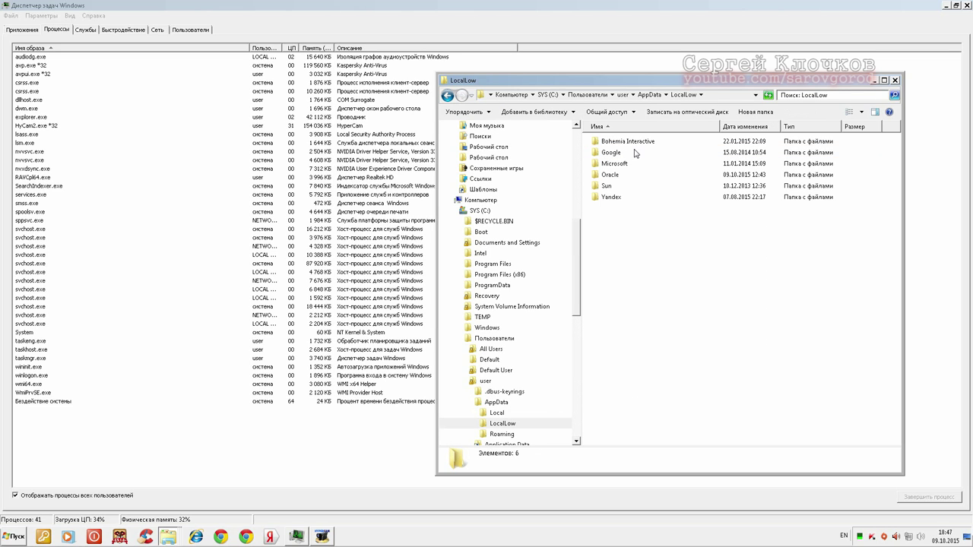
double_click(628, 141)
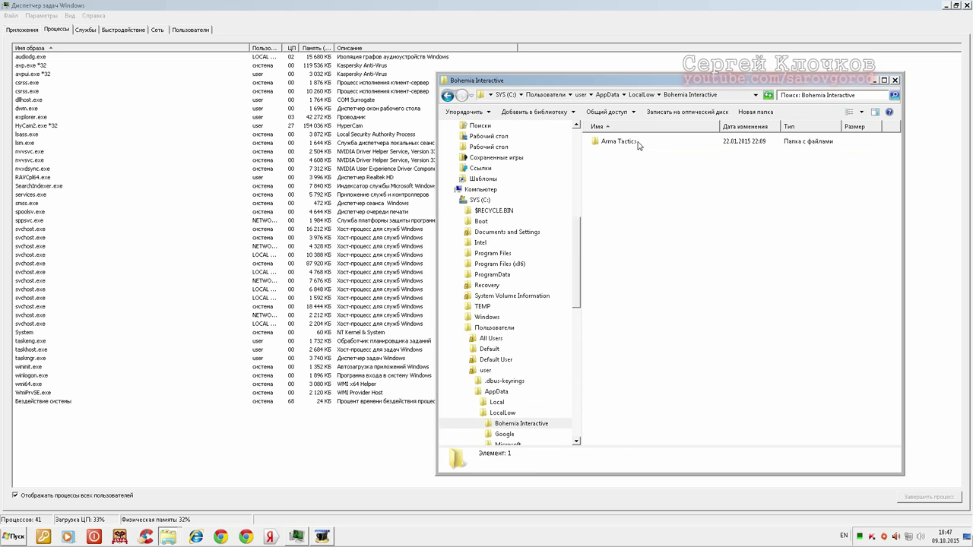
key(BackSpace)
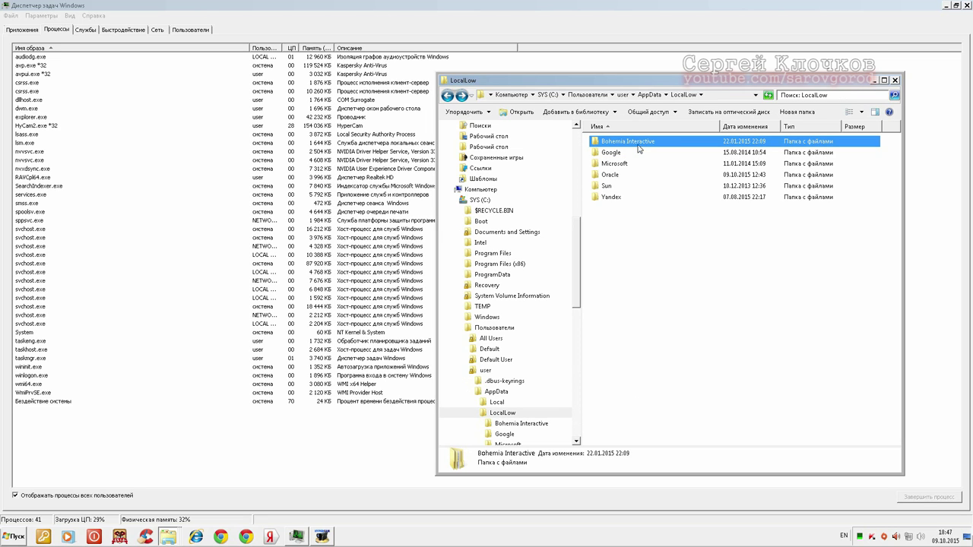
click(637, 152)
key(Delete)
key(Return)
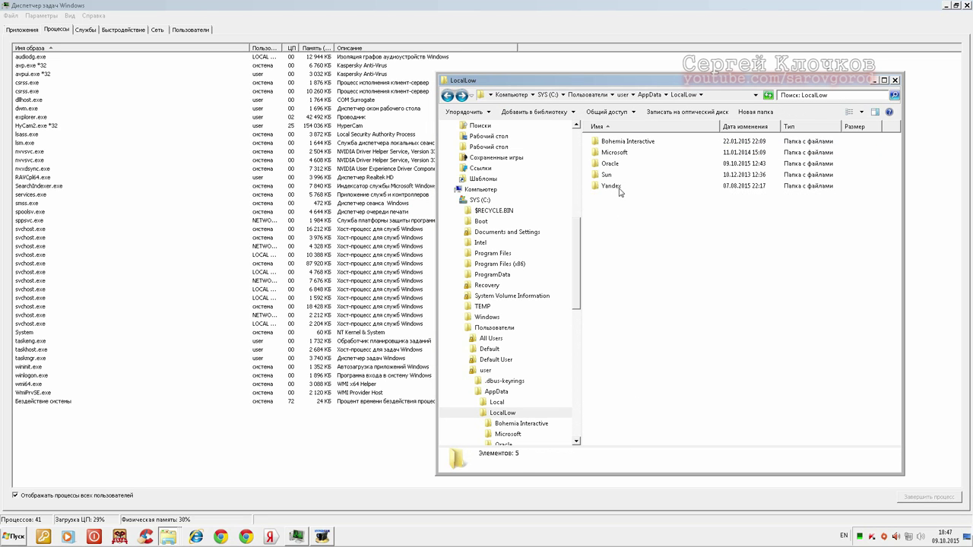
click(618, 189)
key(Delete)
key(Return)
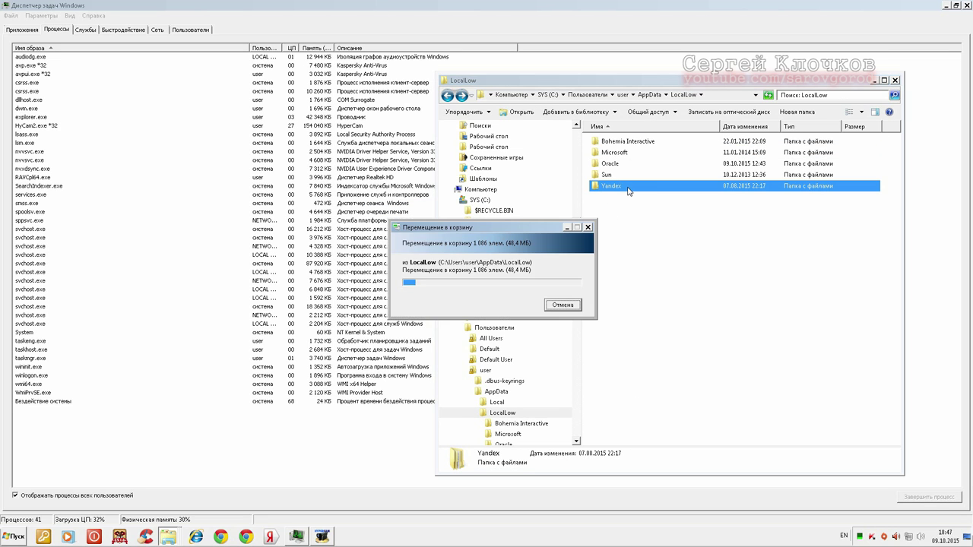
Check the 11bitstudios and Browsers folders in AppData\Roaming and delete the Browsers folder
key(BackSpace)
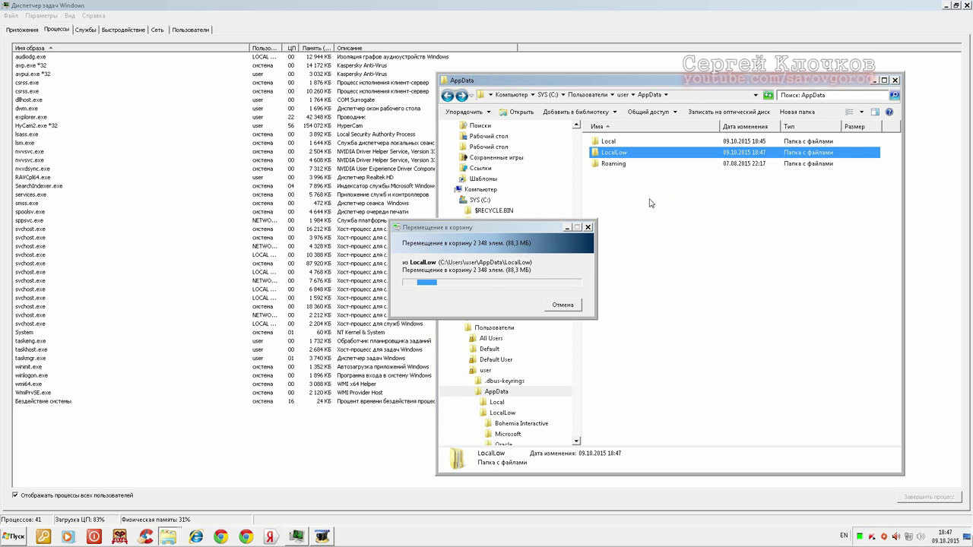
double_click(633, 165)
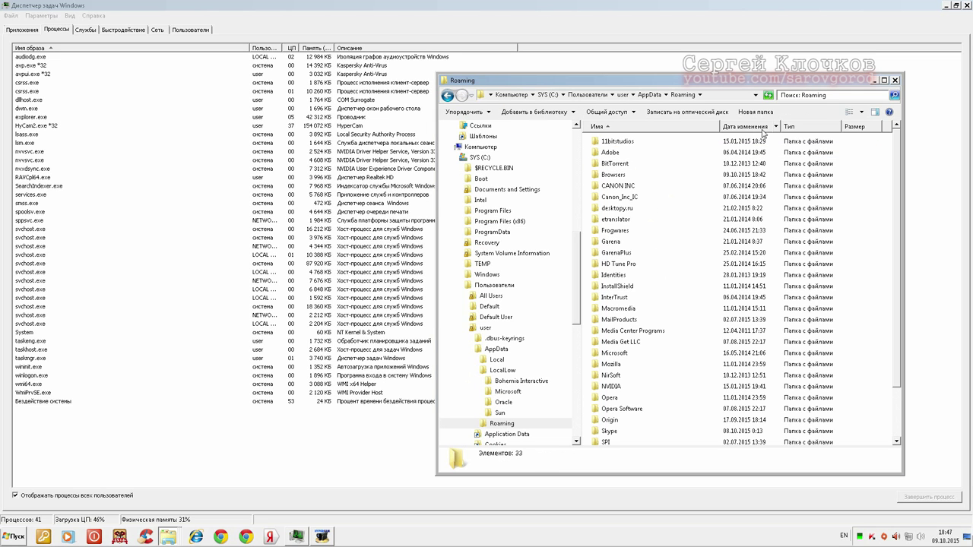
double_click(614, 143)
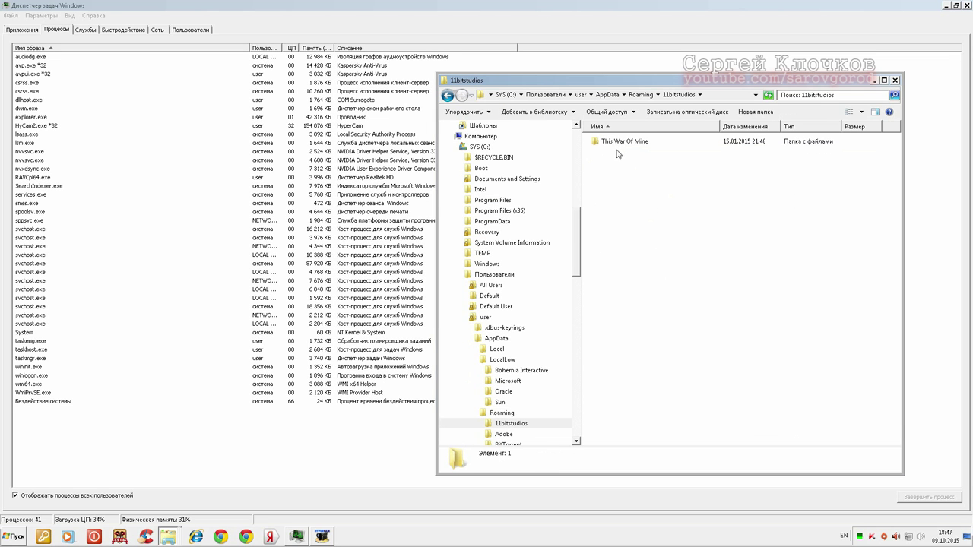
key(BackSpace)
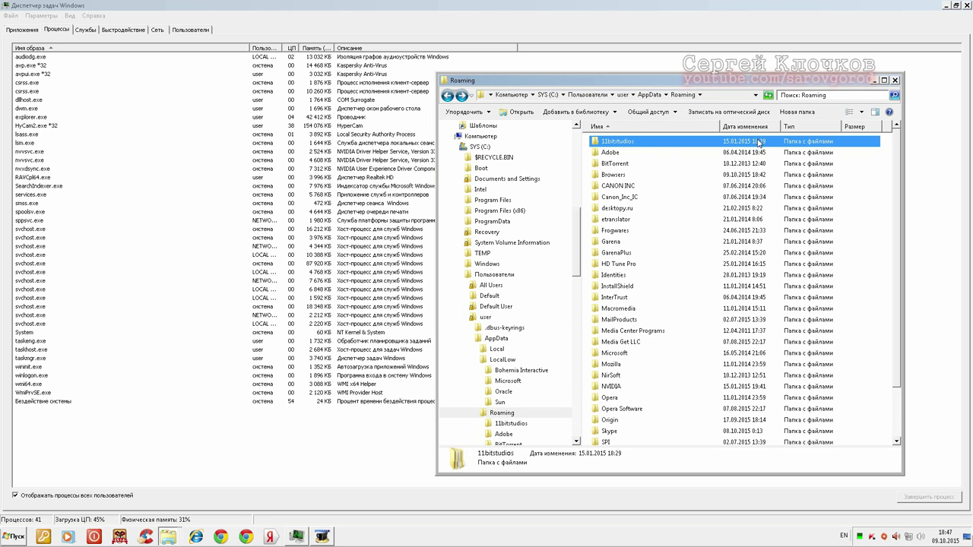
double_click(612, 175)
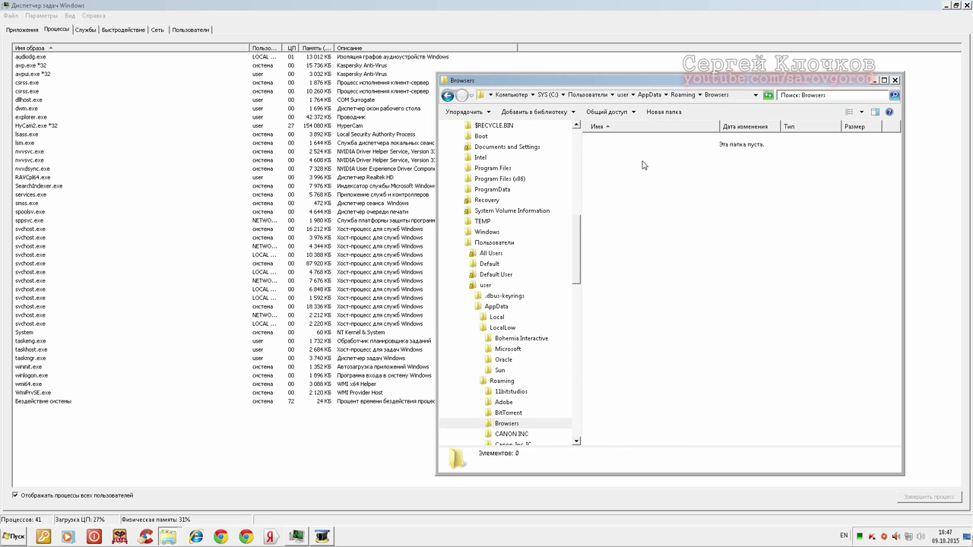
key(BackSpace)
key(Delete)
key(Return)
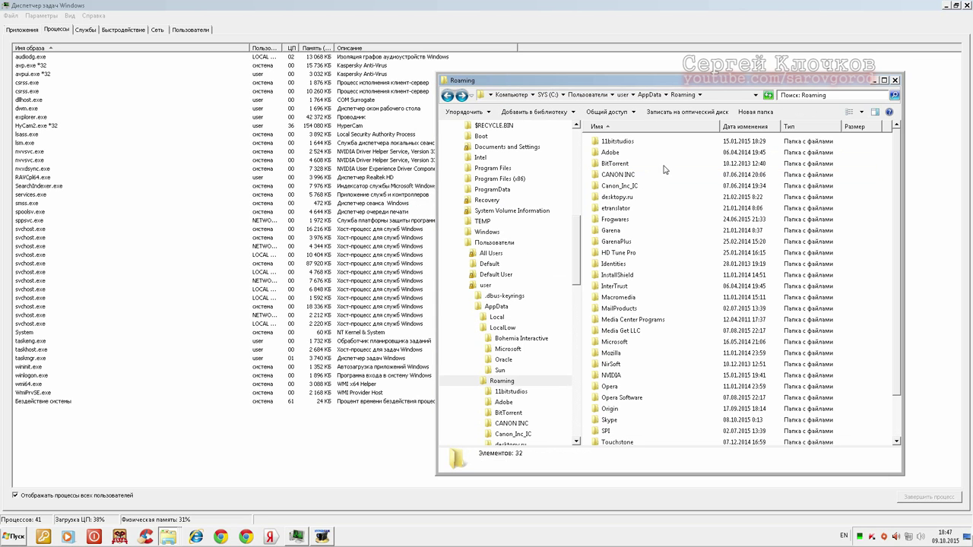
Sort AppData\Roaming by modification date and delete the Media Get LLC, Opera Software and Yandex folders
click(726, 129)
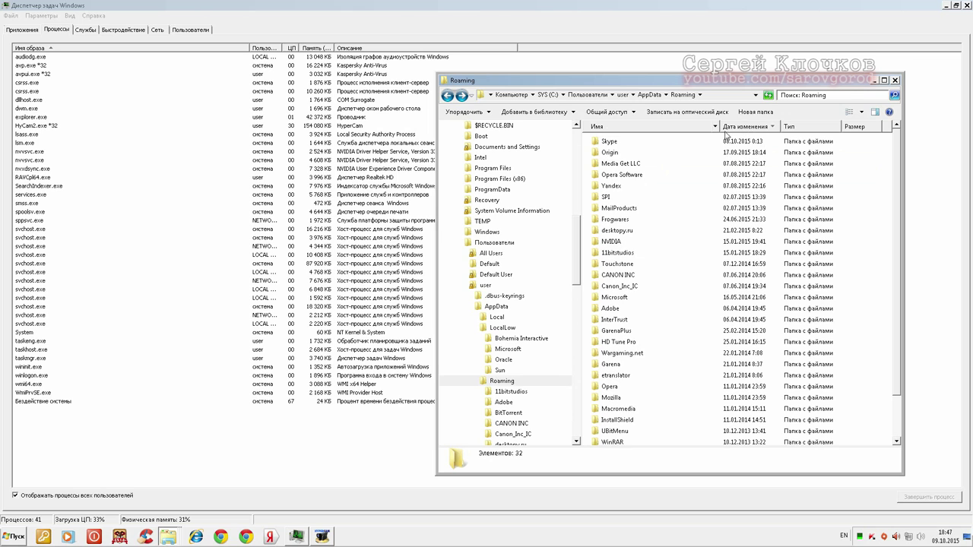
click(620, 162)
key(Delete)
key(Return)
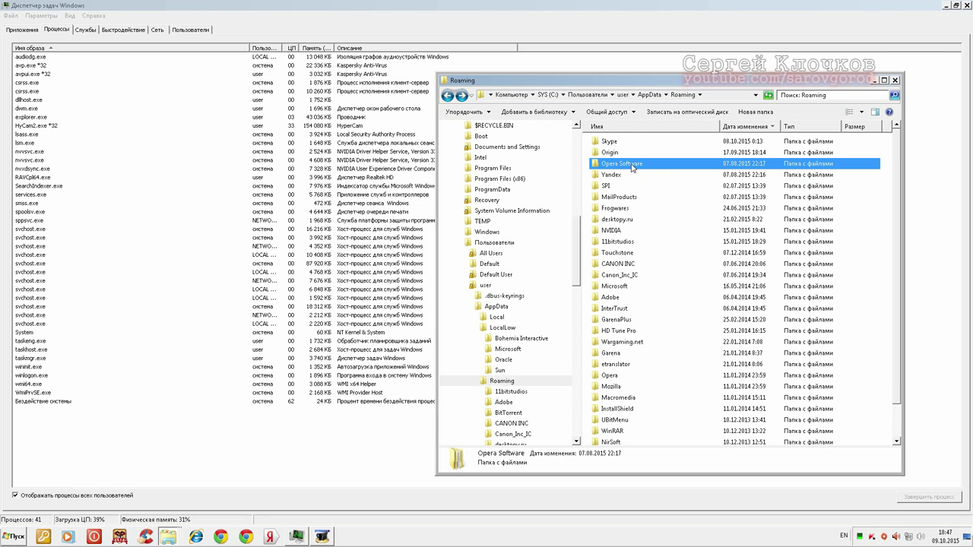
key(Delete)
key(Return)
key(Delete)
key(Return)
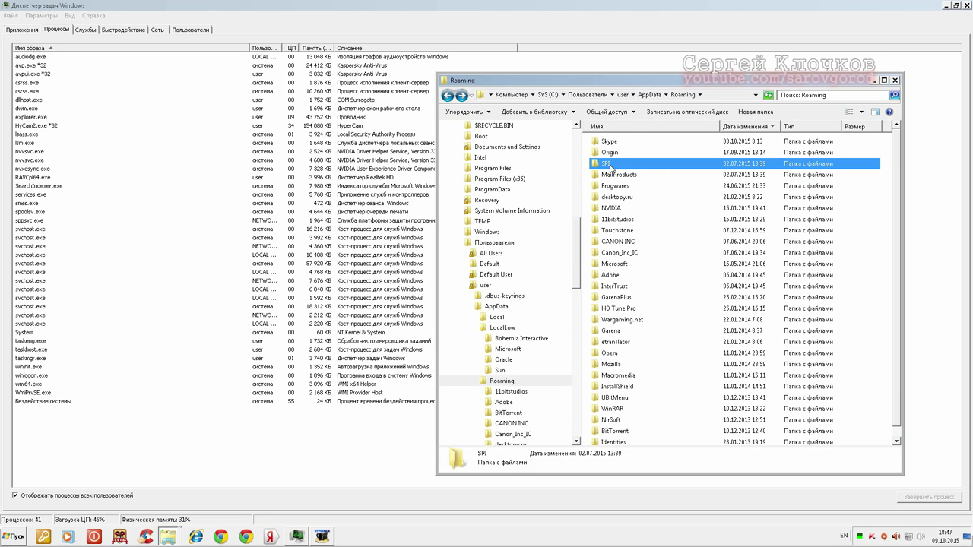
Check the contents of the SPI folder in AppData\Roaming and delete the folder
double_click(607, 164)
key(BackSpace)
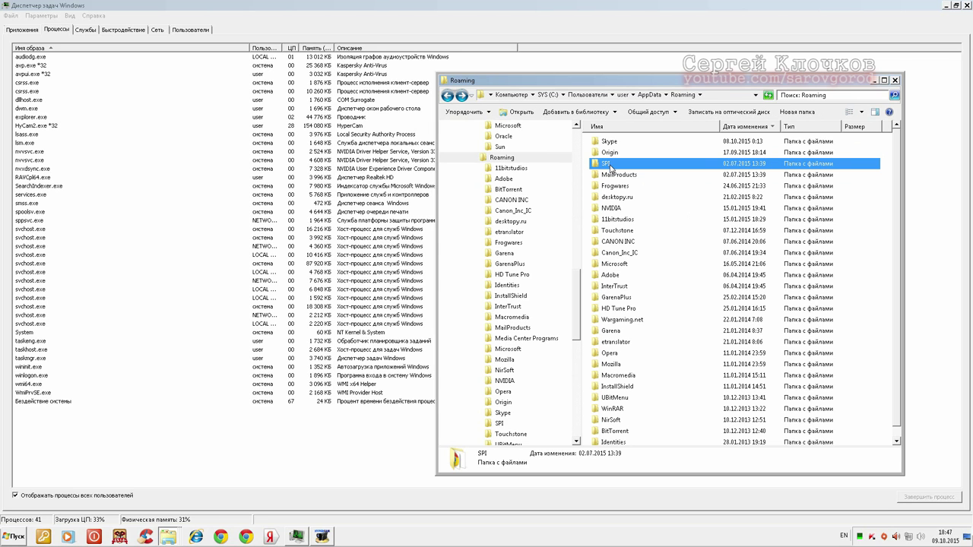
key(Delete)
key(Return)
Check the MailProducts folder in AppData\Roaming and delete it, then inspect the Frogwares folder
double_click(621, 167)
key(BackSpace)
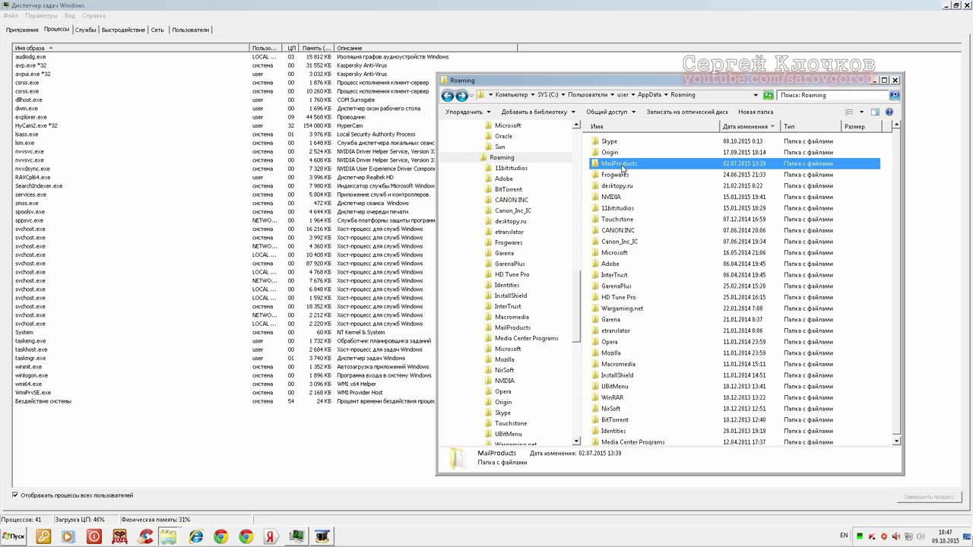
key(Delete)
key(Return)
double_click(620, 169)
key(BackSpace)
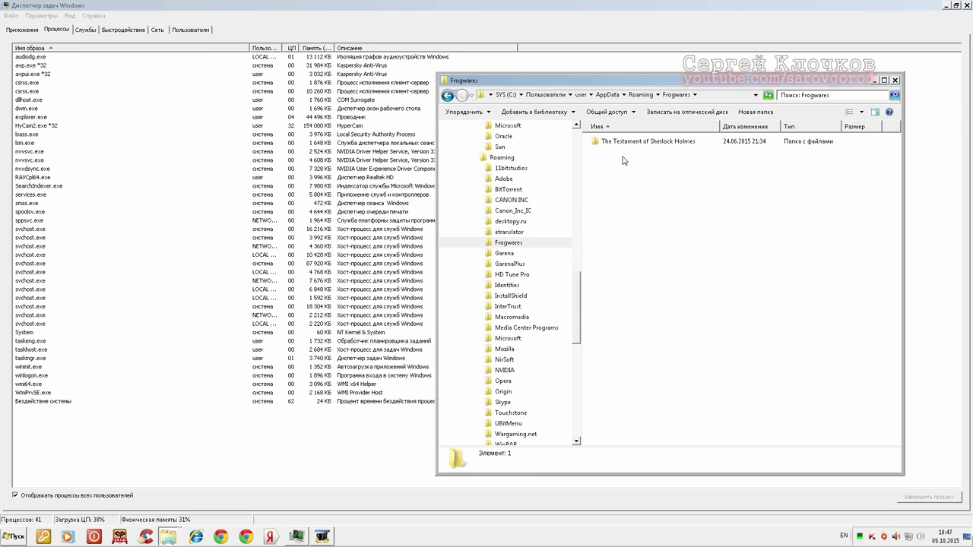
Delete the desktopy.ru folder from AppData\Roaming and check the contents of the 11bitstudios folder
key(Delete)
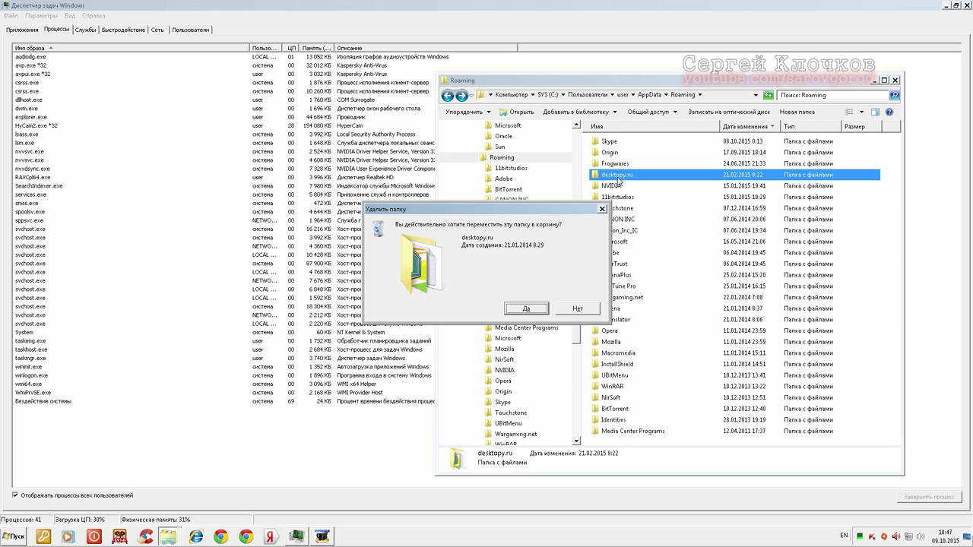
key(Return)
double_click(619, 186)
key(BackSpace)
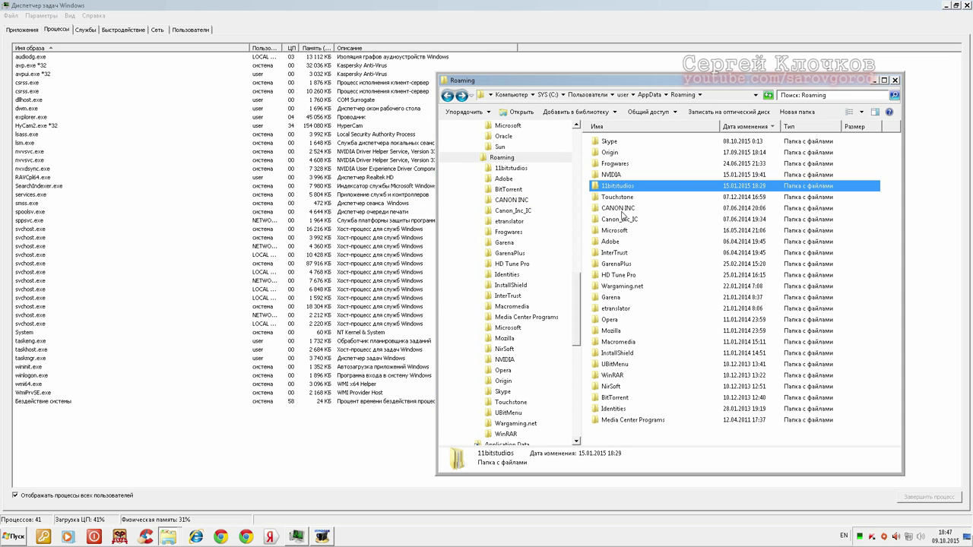
Delete the GarenaPlus, Wargaming.net and Garena folders from AppData\Roaming, agreeing to stop sharing GarenaPlus
click(622, 264)
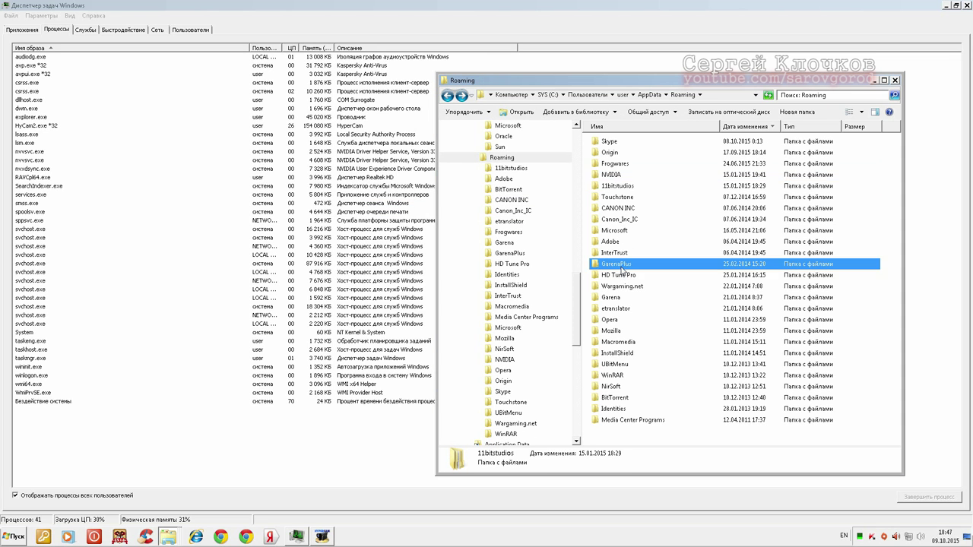
key(Delete)
click(519, 296)
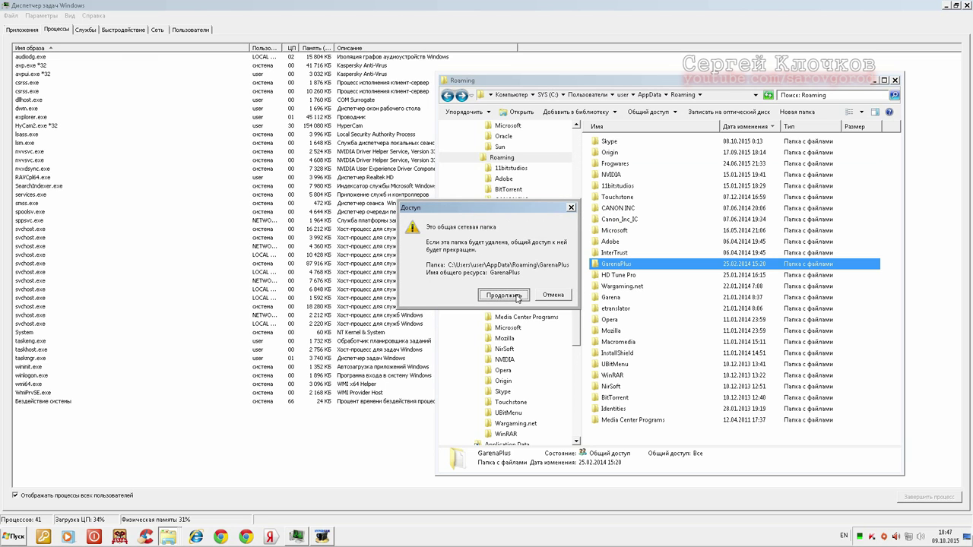
click(613, 285)
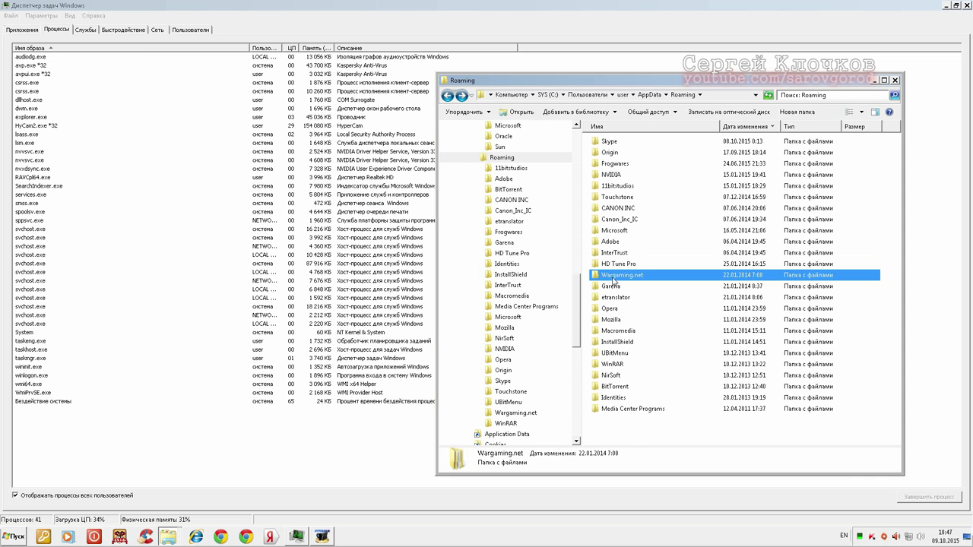
key(Delete)
key(Return)
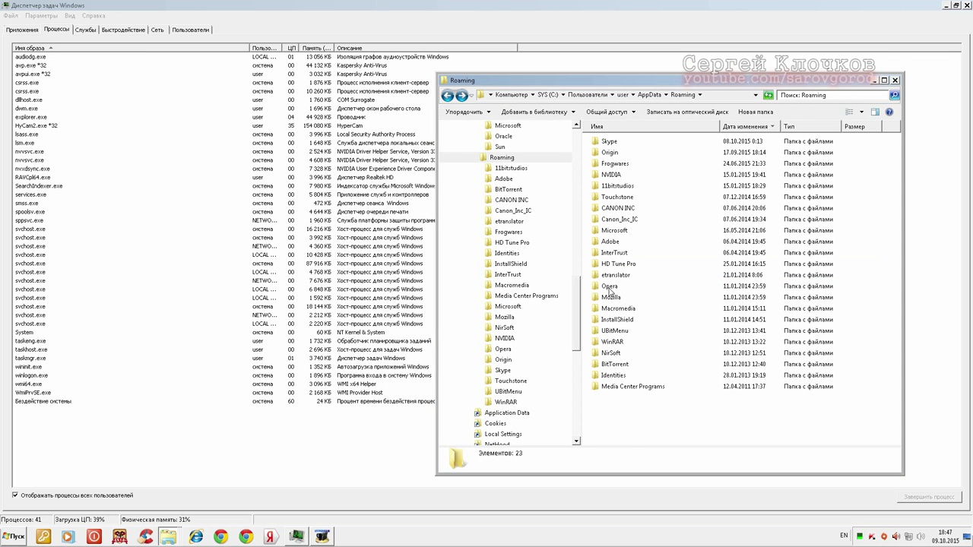
Delete the etranslator, Opera and Mozilla folders from AppData\Roaming
click(617, 281)
key(Delete)
key(Return)
click(616, 280)
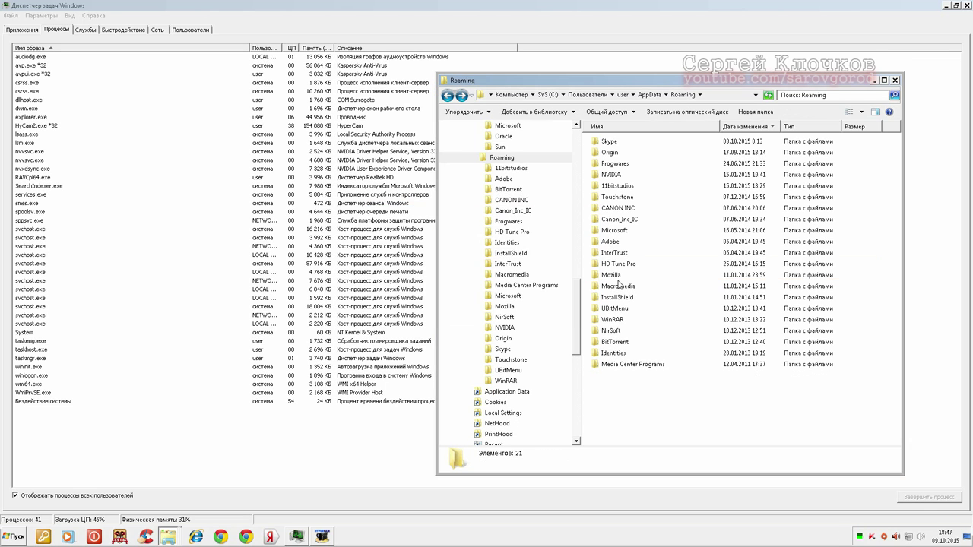
key(Delete)
key(Return)
key(Delete)
key(Return)
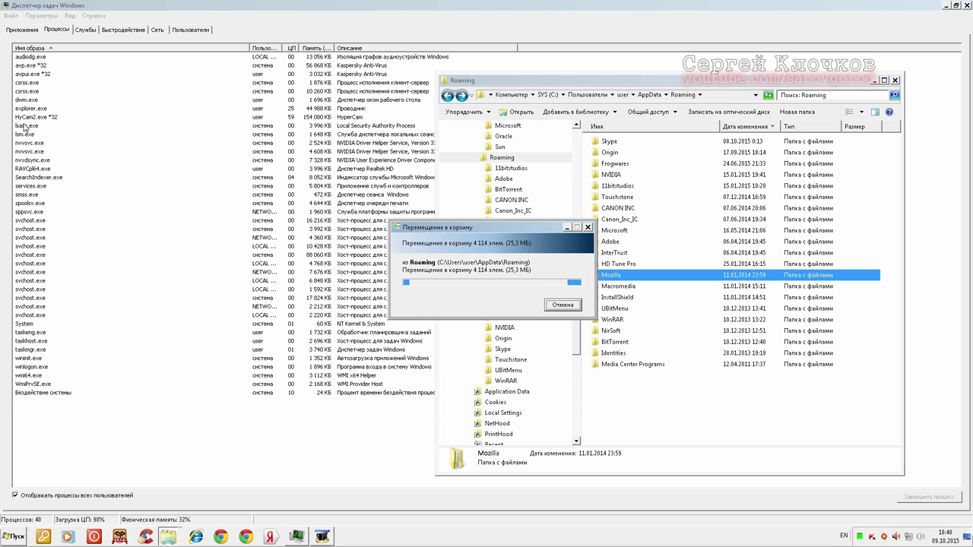
Look up the target of the Google Chrome shortcut, agree to delete the broken shortcut and close its properties
click(295, 537)
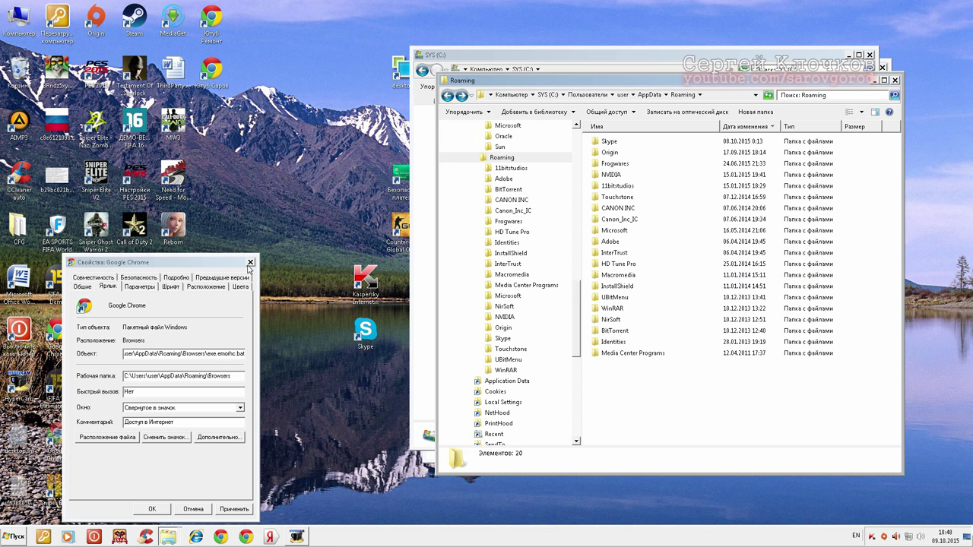
click(126, 438)
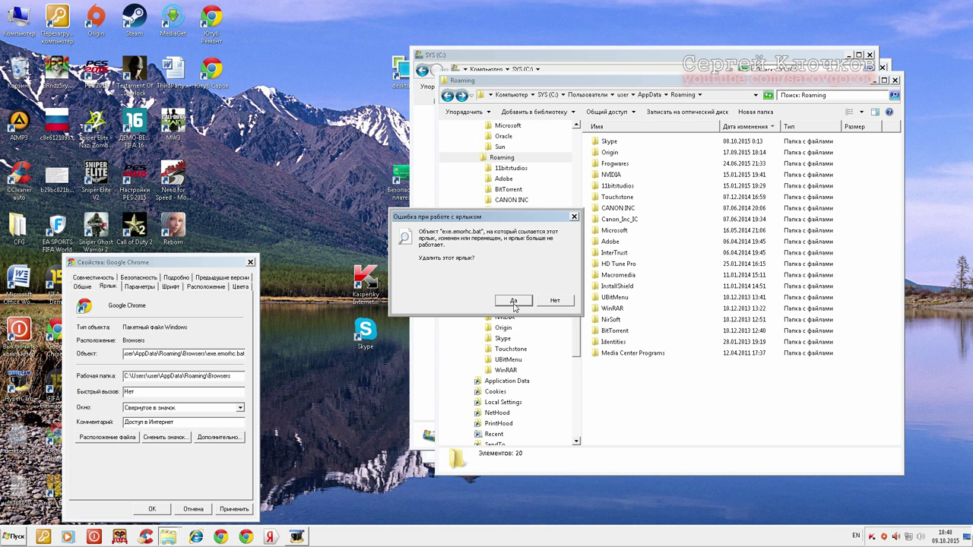
click(512, 300)
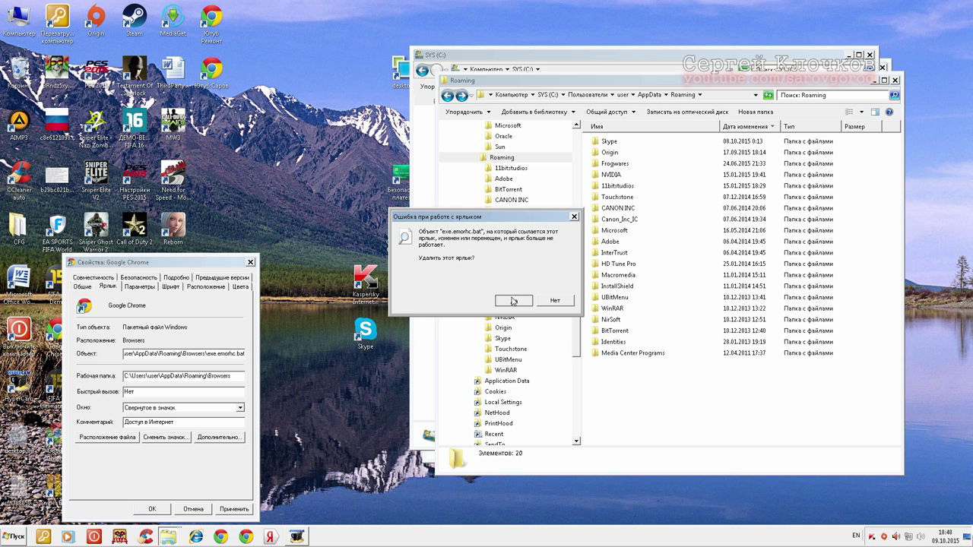
click(250, 262)
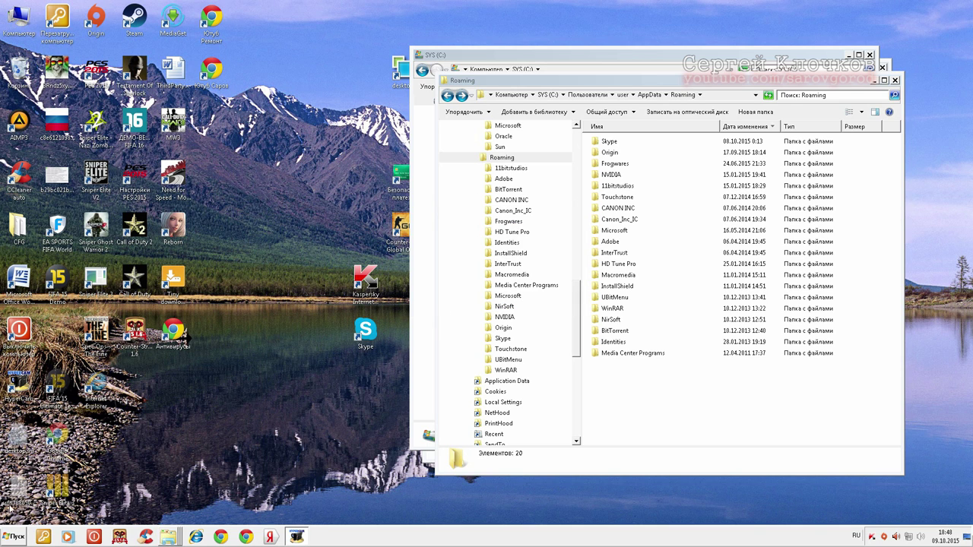
Look up the target of the Internet Explorer shortcut in the installed programs list and delete the broken shortcut
click(13, 537)
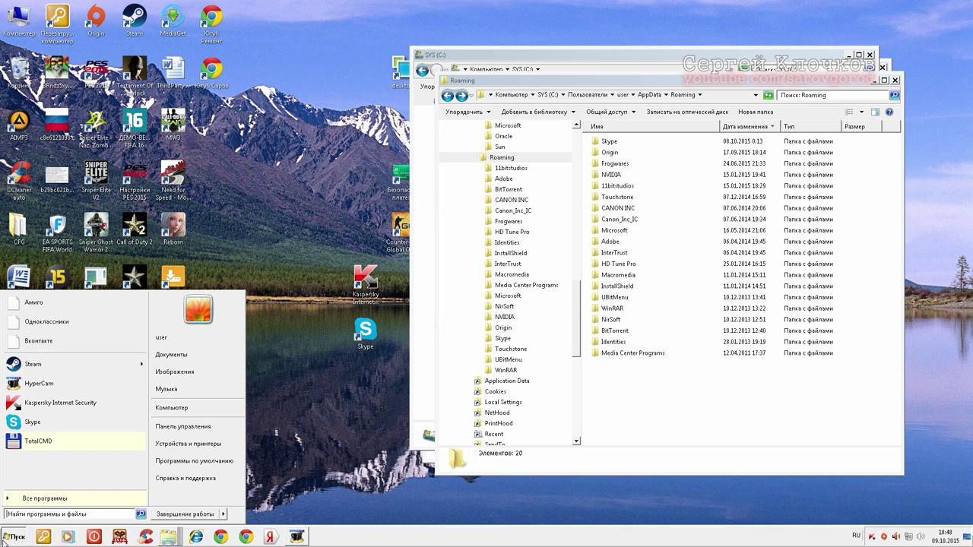
click(88, 498)
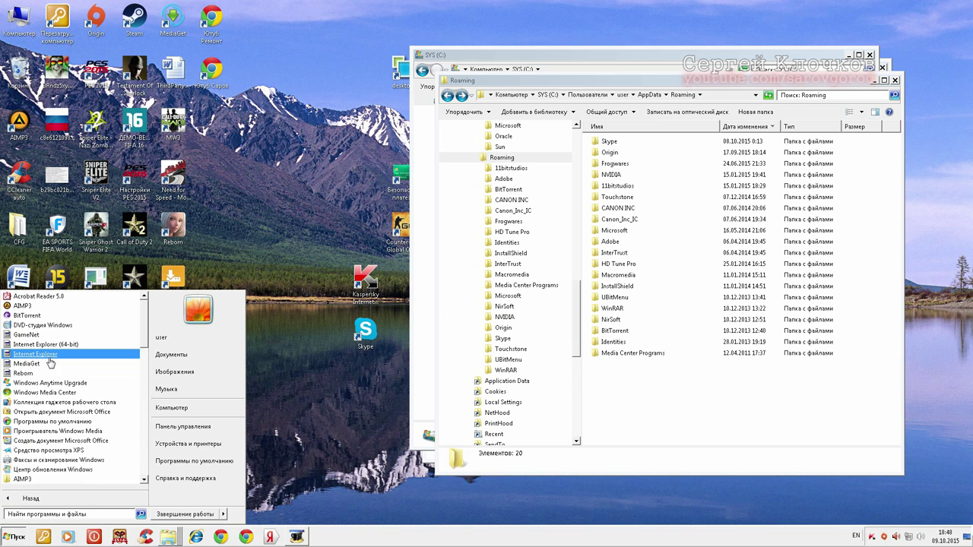
right_click(48, 356)
click(90, 349)
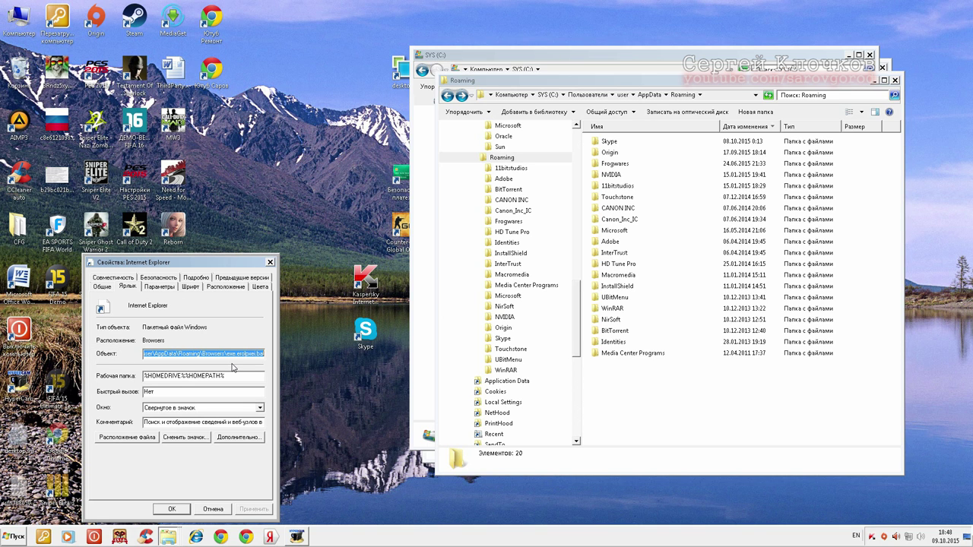
click(121, 439)
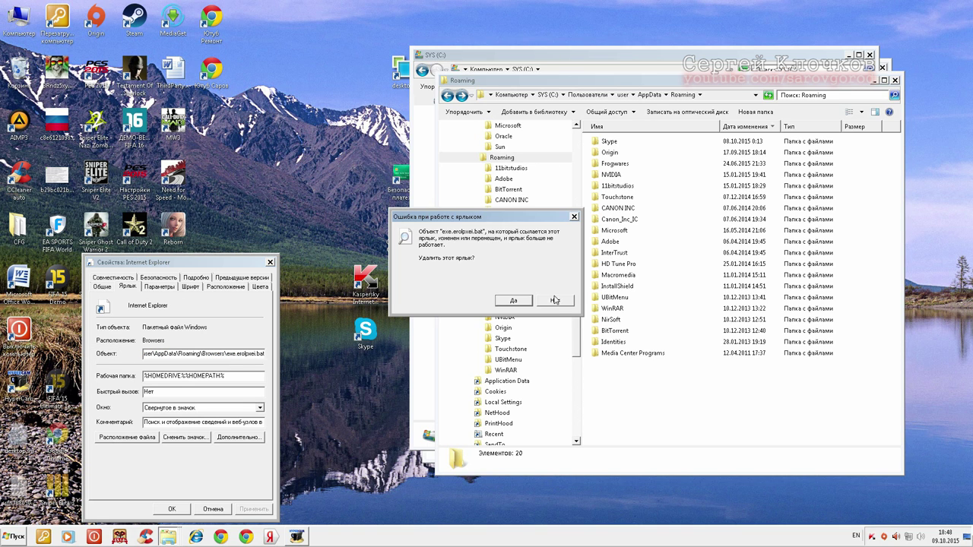
click(514, 301)
click(182, 509)
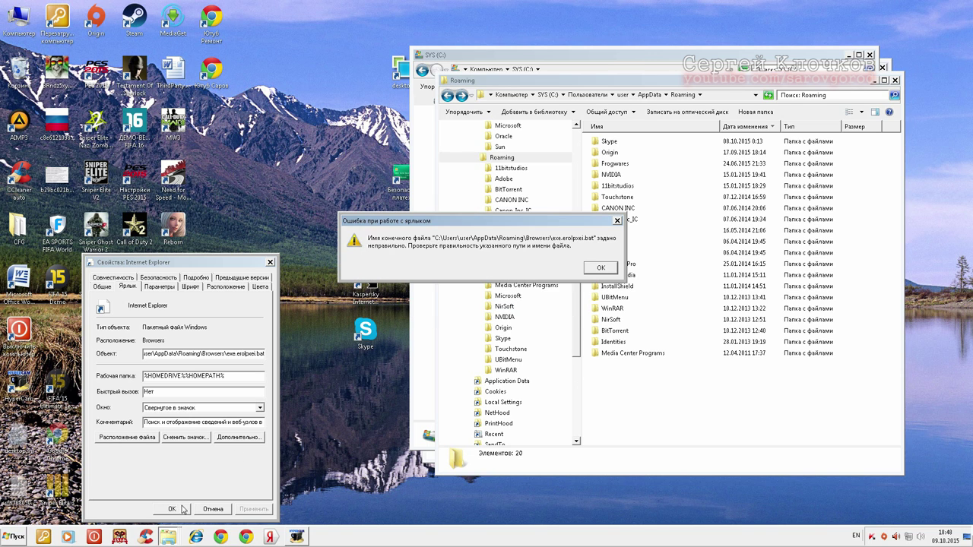
click(600, 268)
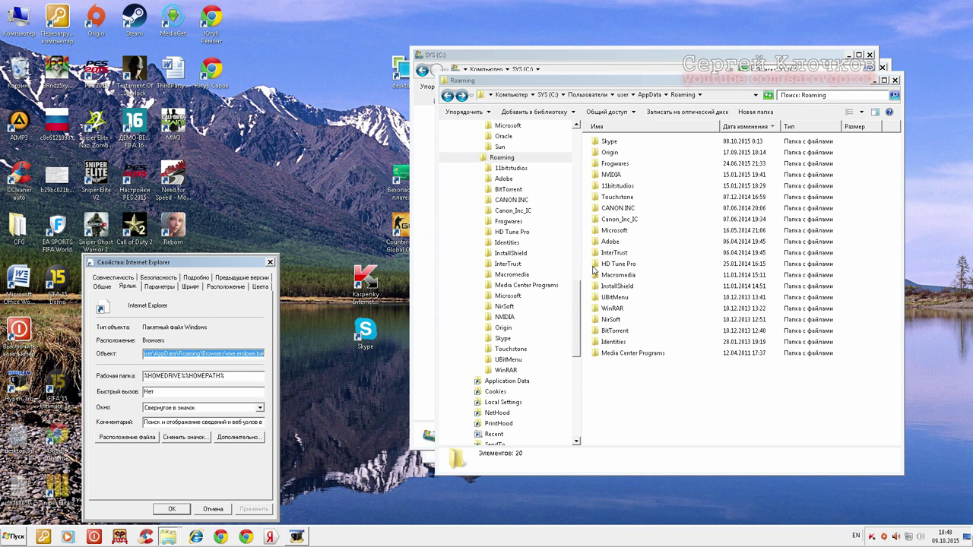
Close the open folder windows and the Internet Explorer shortcut properties
click(896, 81)
click(896, 82)
click(872, 55)
click(884, 70)
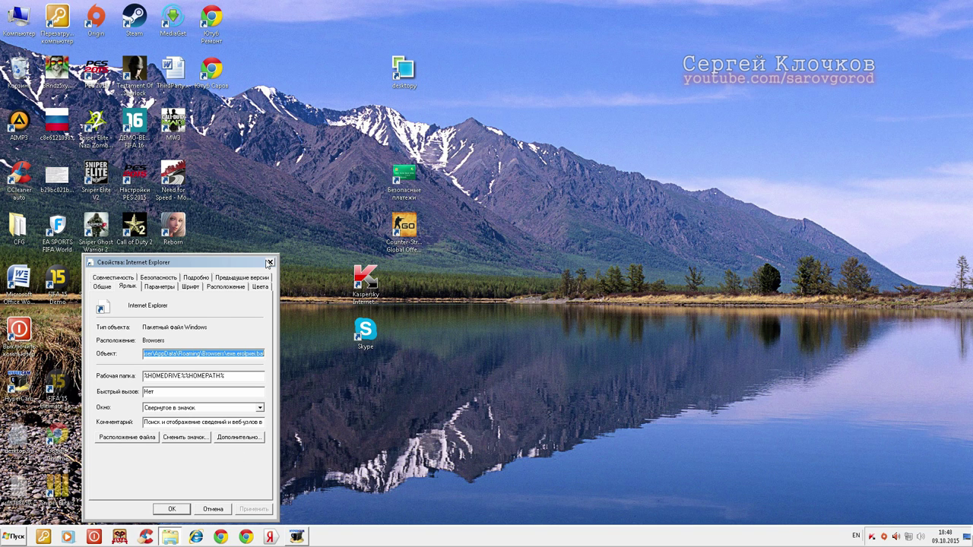
click(270, 263)
Expand the Google Chrome folder in the installed programs list and launch CCleaner auto from the desktop
click(9, 536)
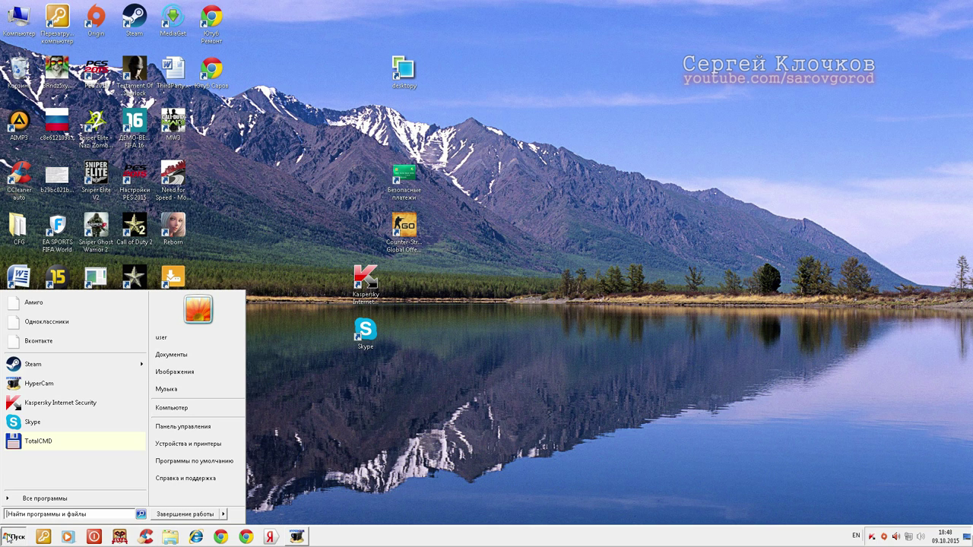
click(46, 499)
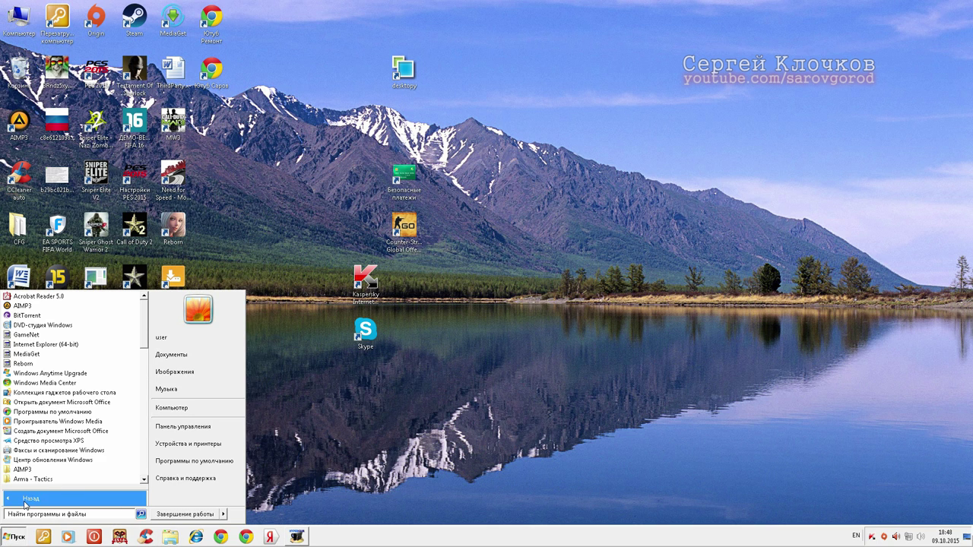
scroll(61, 444, down, 4)
scroll(61, 444, down, 4)
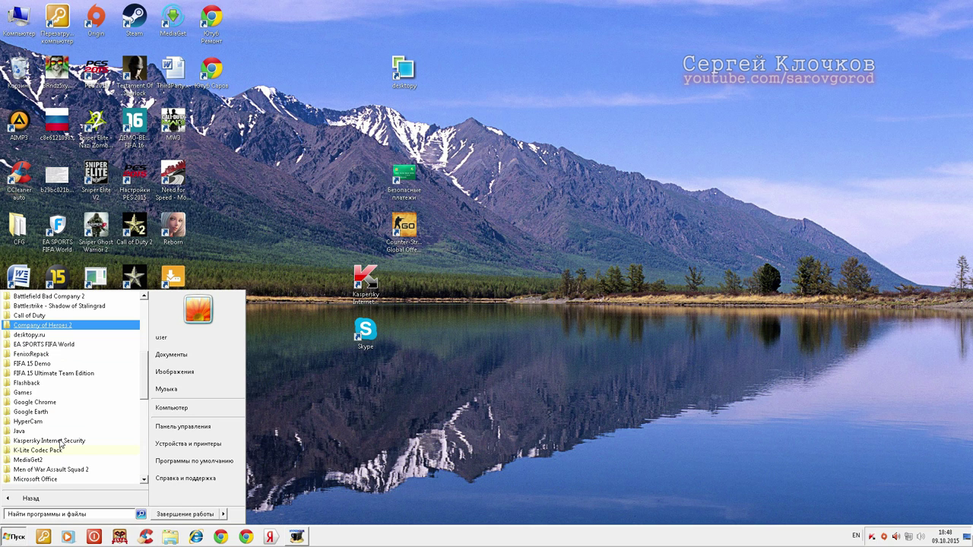
click(59, 403)
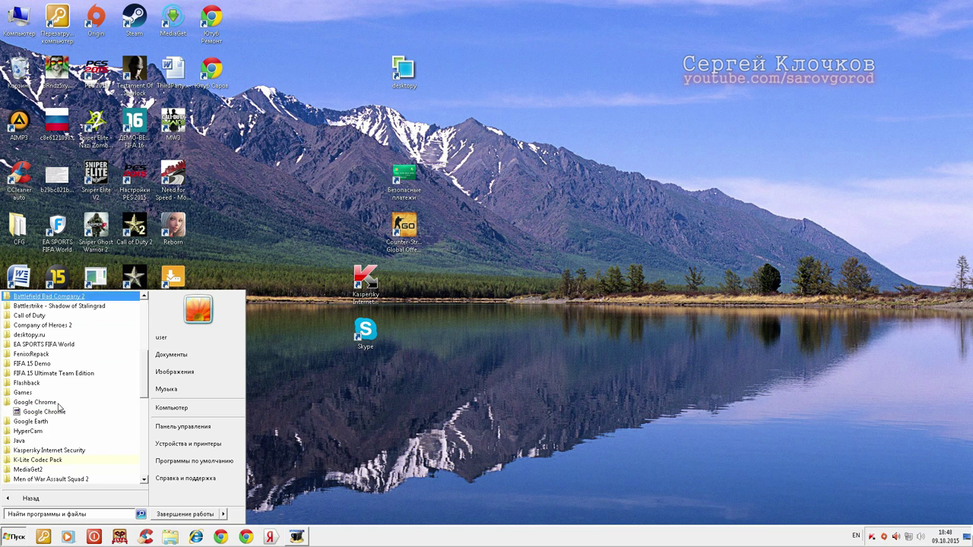
click(23, 184)
Check the Google Chrome folder in the installed programs list again
click(16, 538)
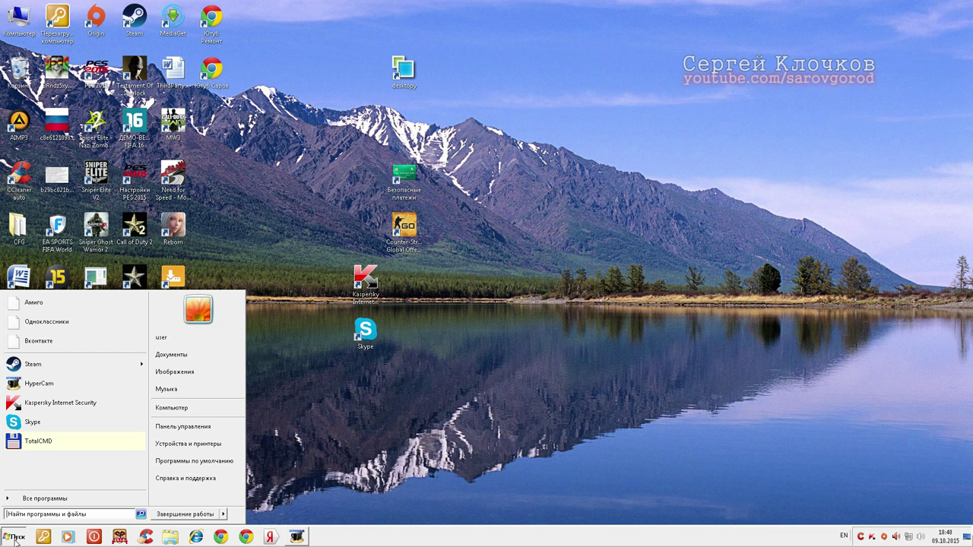
click(44, 498)
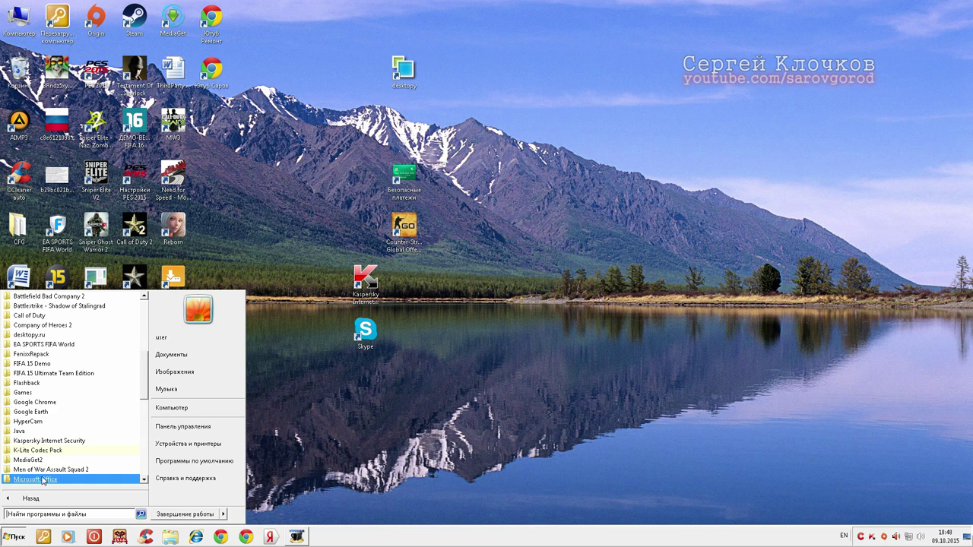
click(60, 403)
click(255, 477)
Launch Internet Explorer with the iexplore command, get through the Internet Explorer 8 welcome setup and show the menu bar
key(super+r)
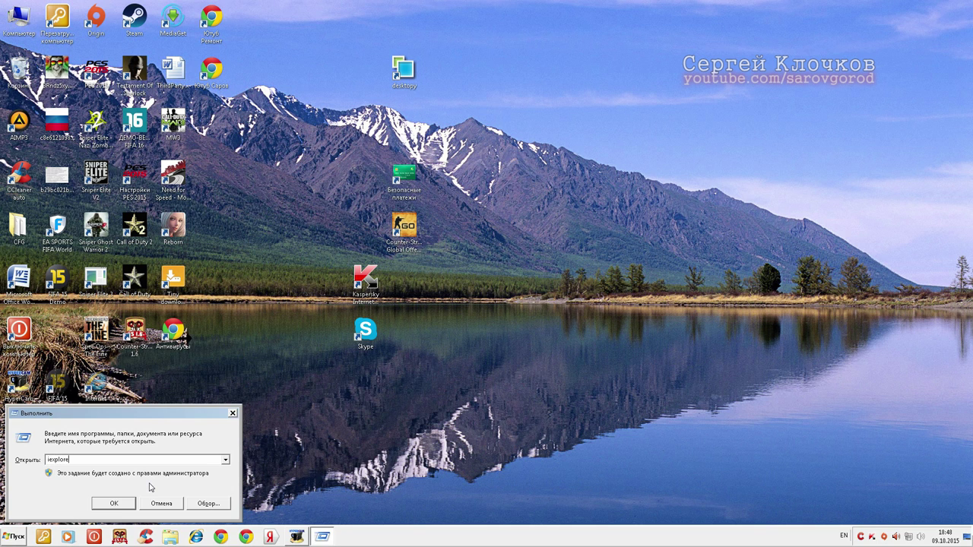
key(Return)
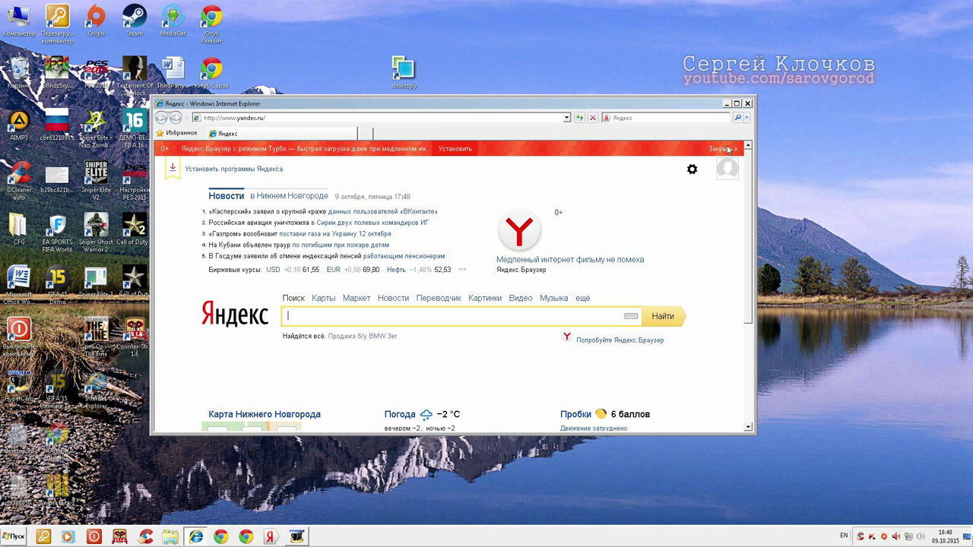
right_click(496, 111)
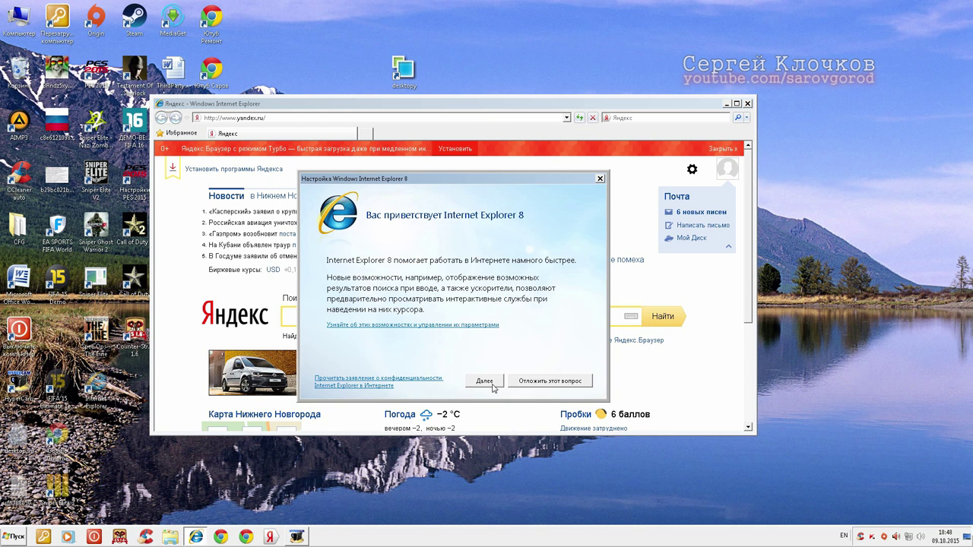
click(343, 283)
click(526, 380)
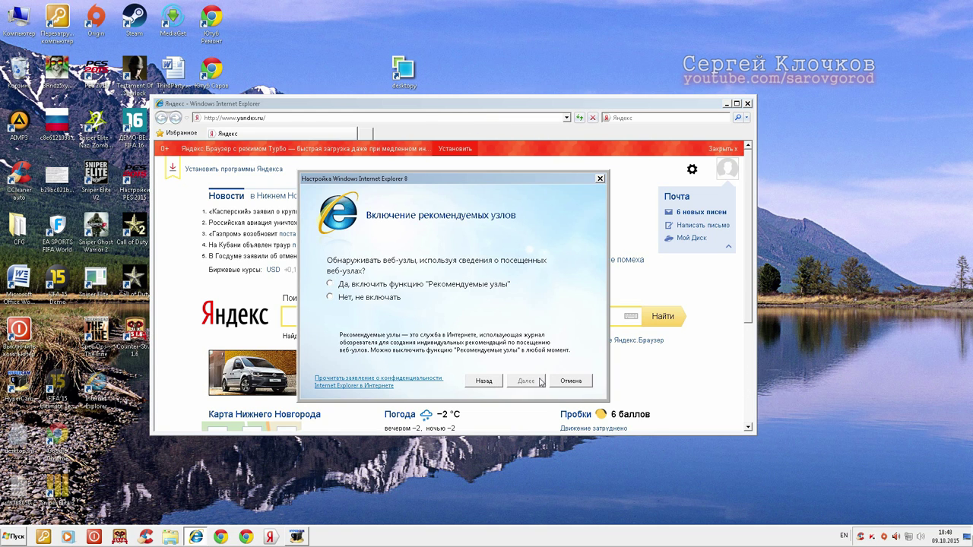
click(526, 382)
click(544, 386)
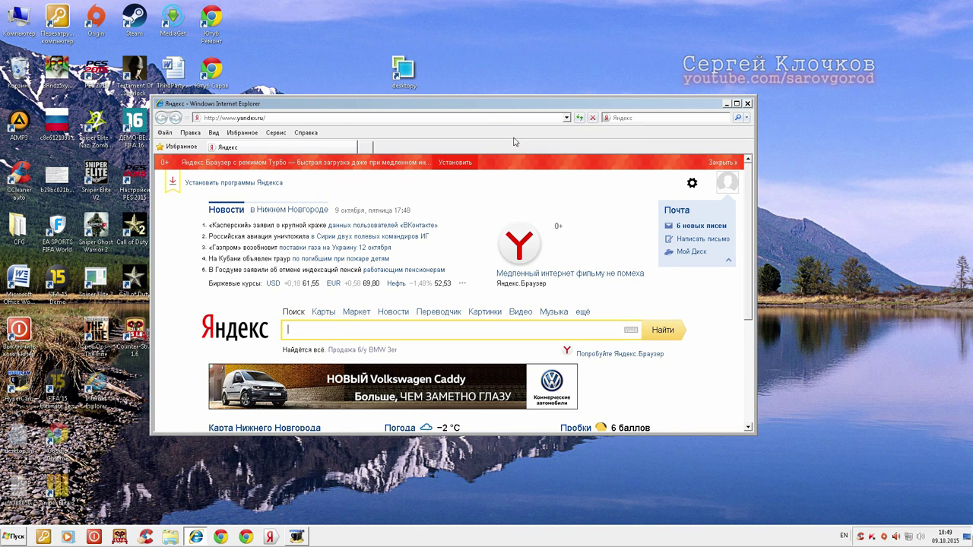
Show the favorites bar, command bar and status bar in Internet Explorer
right_click(514, 136)
click(537, 173)
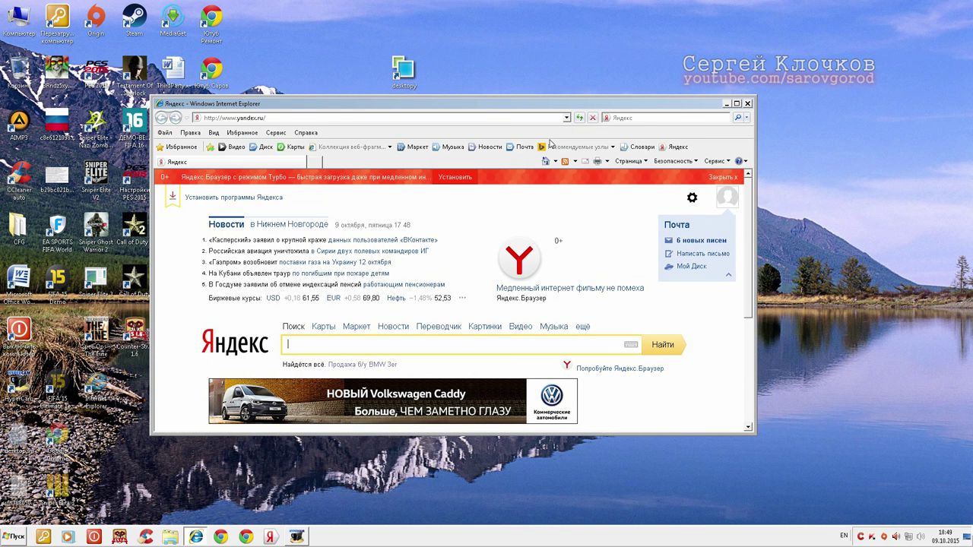
right_click(552, 137)
click(563, 179)
Set a blank home page in Internet Explorer's Internet Options and check the default browser settings
click(714, 161)
click(584, 312)
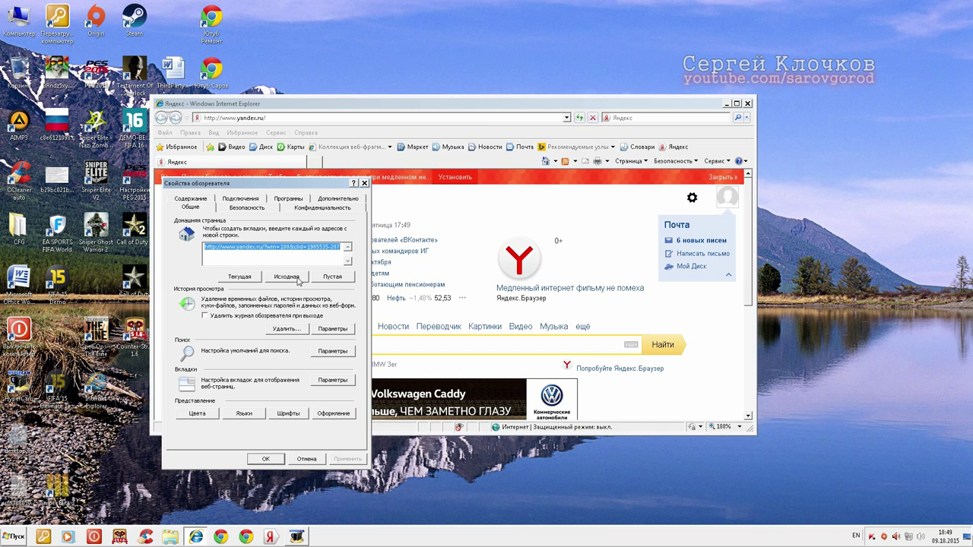
click(333, 278)
click(287, 199)
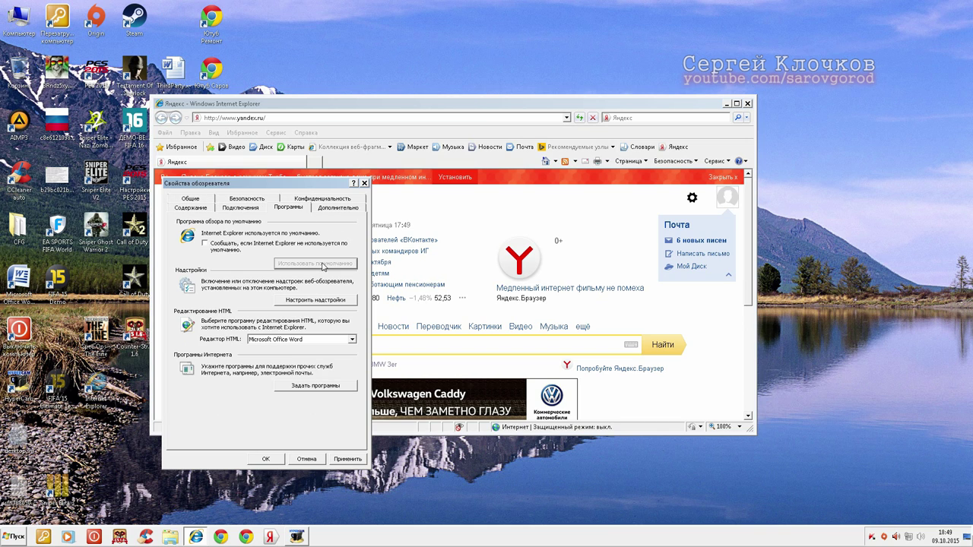
Reset Internet Explorer's settings to their defaults, dismiss the restart notice and close the browser
click(339, 206)
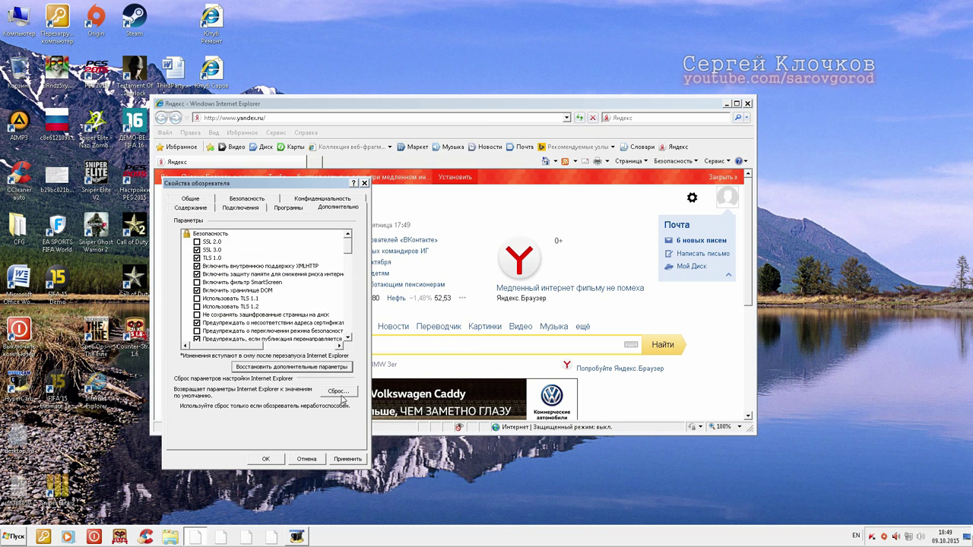
click(338, 392)
click(375, 339)
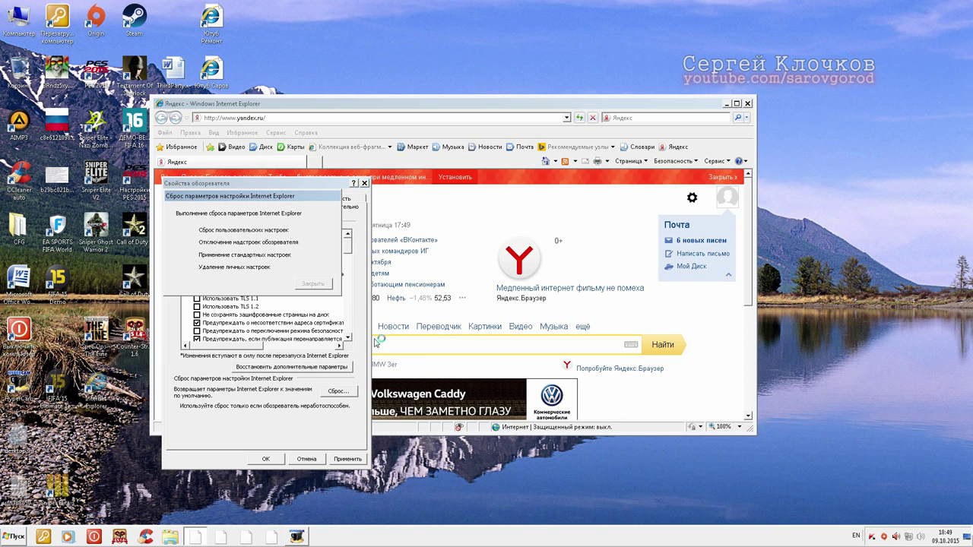
click(311, 283)
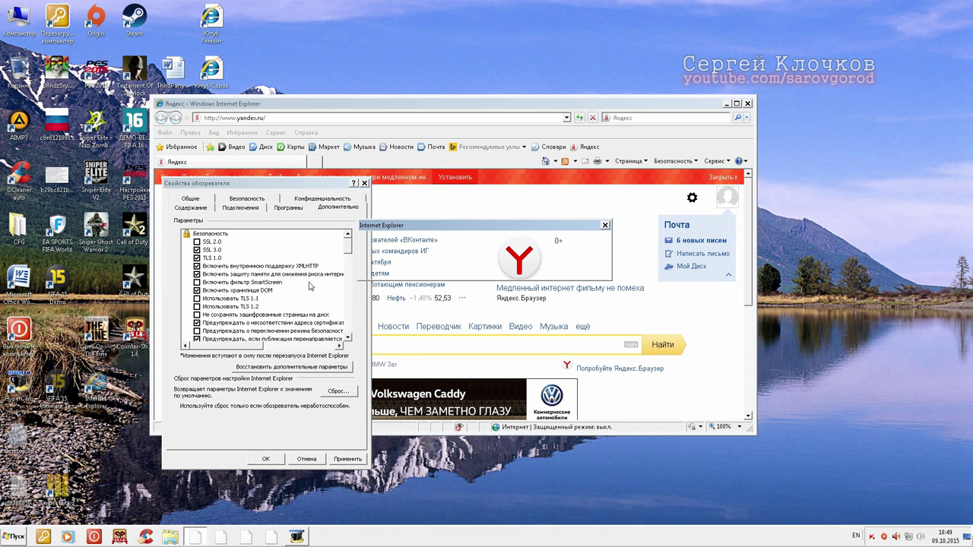
click(589, 269)
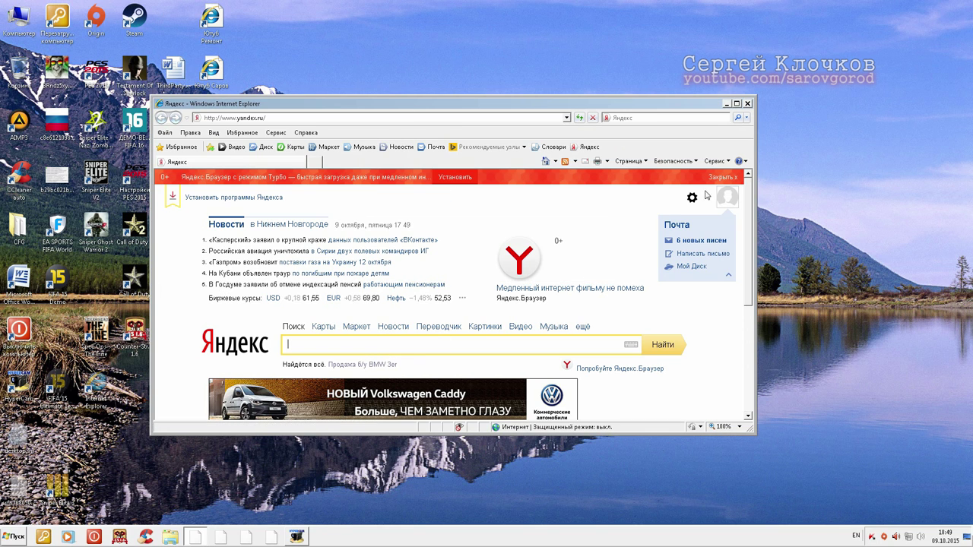
click(747, 104)
Relaunch Internet Explorer with the iexplore run command
click(14, 537)
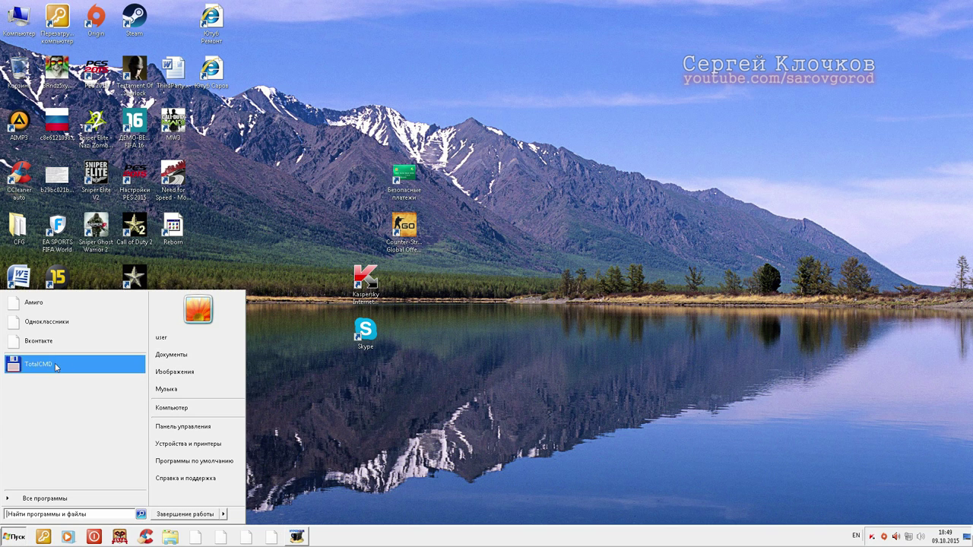
click(31, 498)
click(331, 457)
key(super+r)
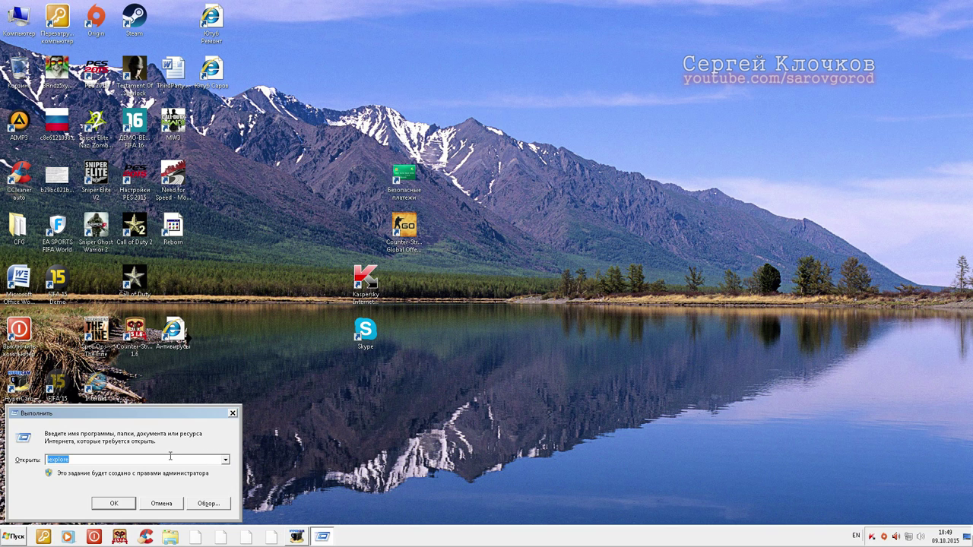
click(119, 503)
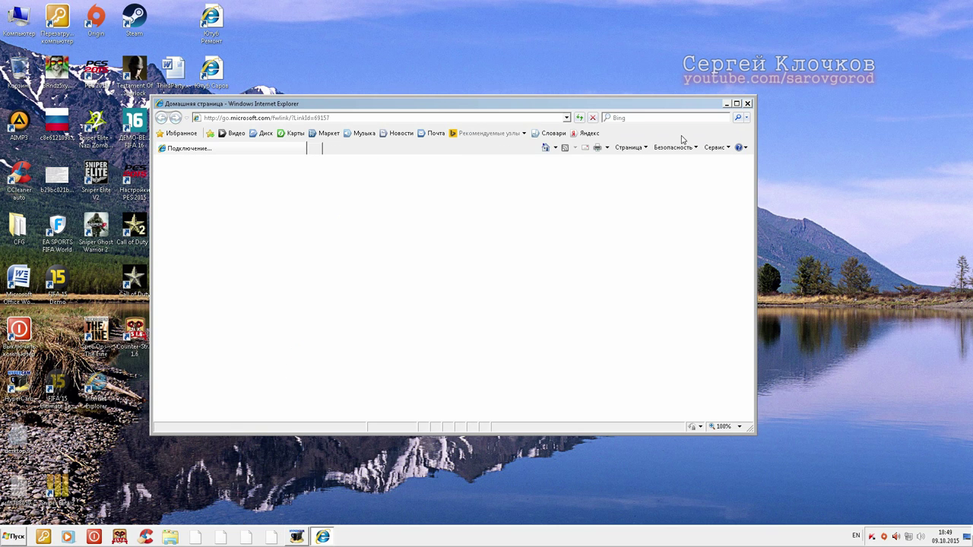
Set Internet Explorer's home page to a blank page in Internet Options
key(alt+x)
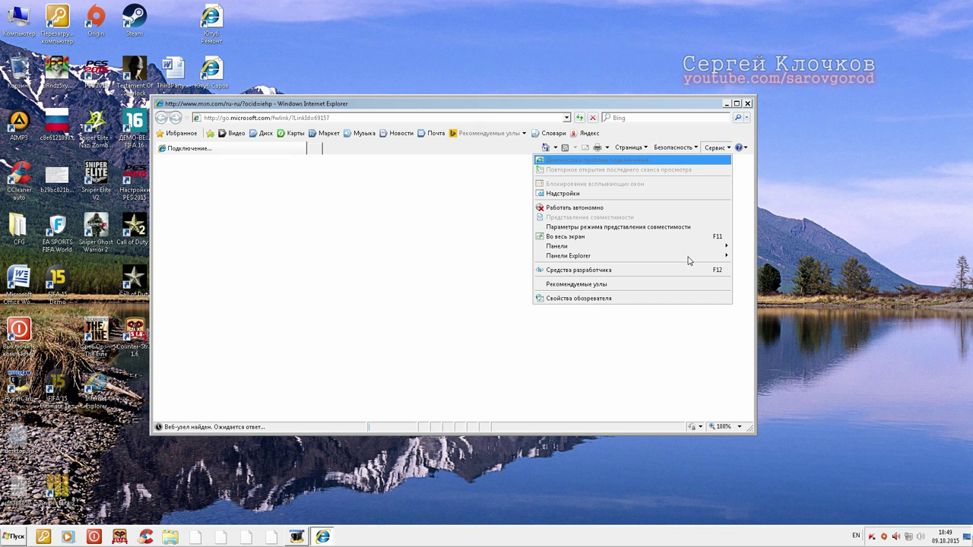
click(634, 301)
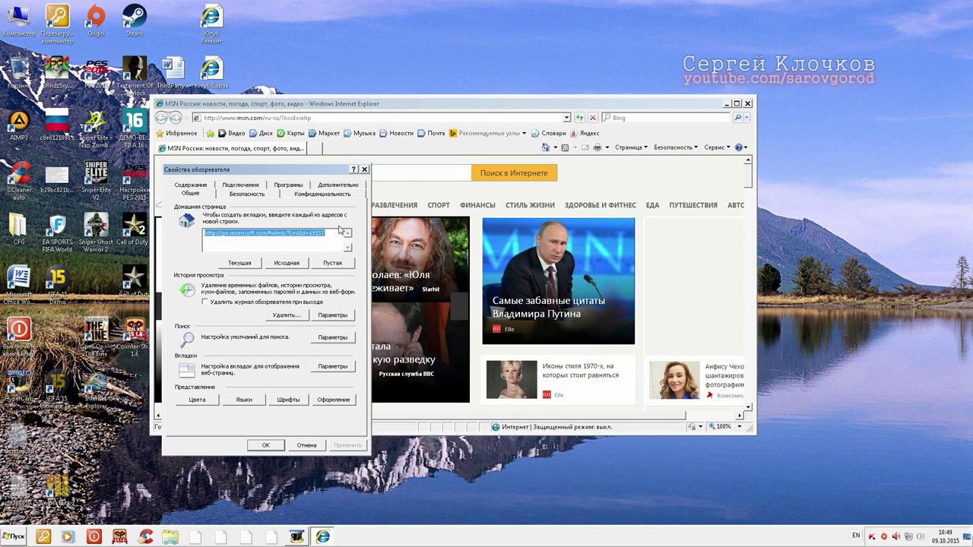
click(325, 263)
click(266, 445)
Go to google.ru in Internet Explorer
click(351, 119)
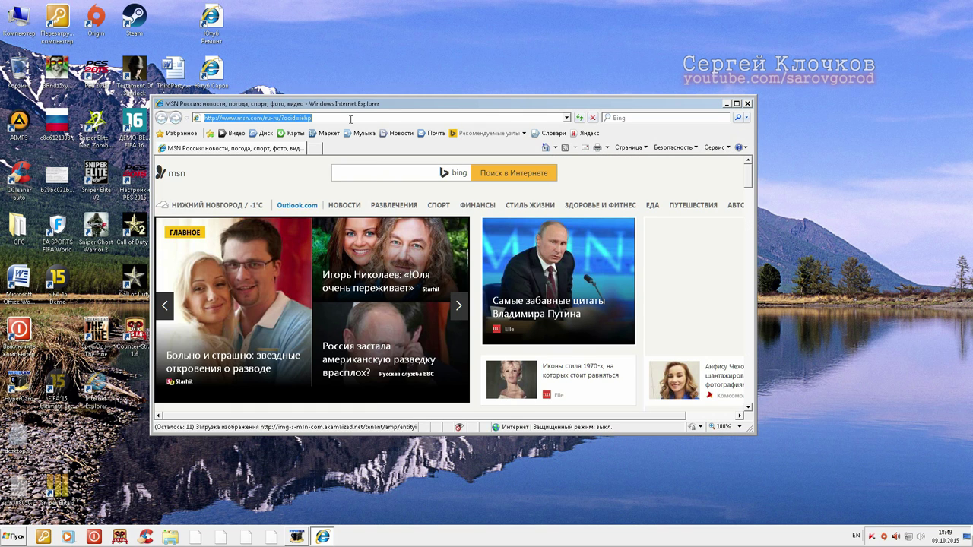
text(google.ru)
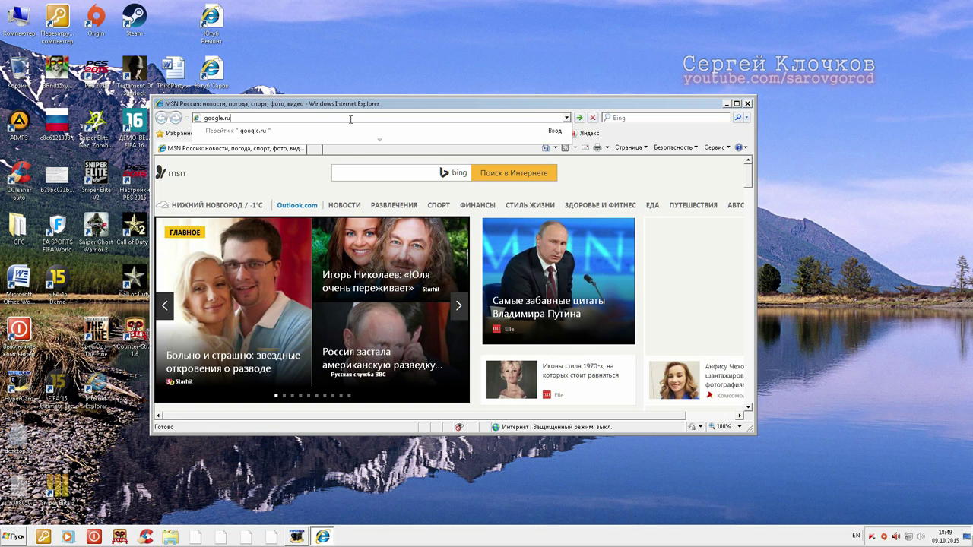
key(Return)
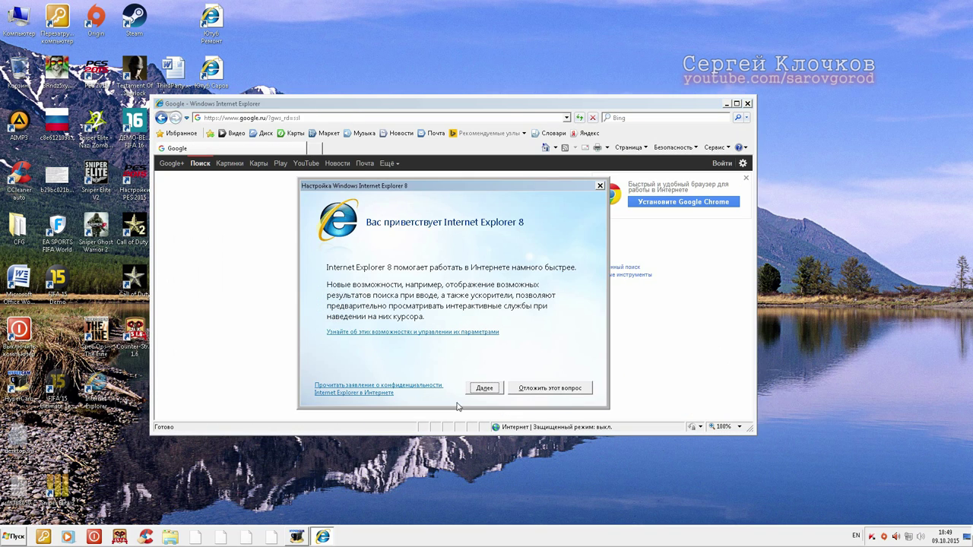
Complete the Internet Explorer 8 welcome setup without enabling Suggested Sites and return to the Google page
click(483, 387)
click(375, 304)
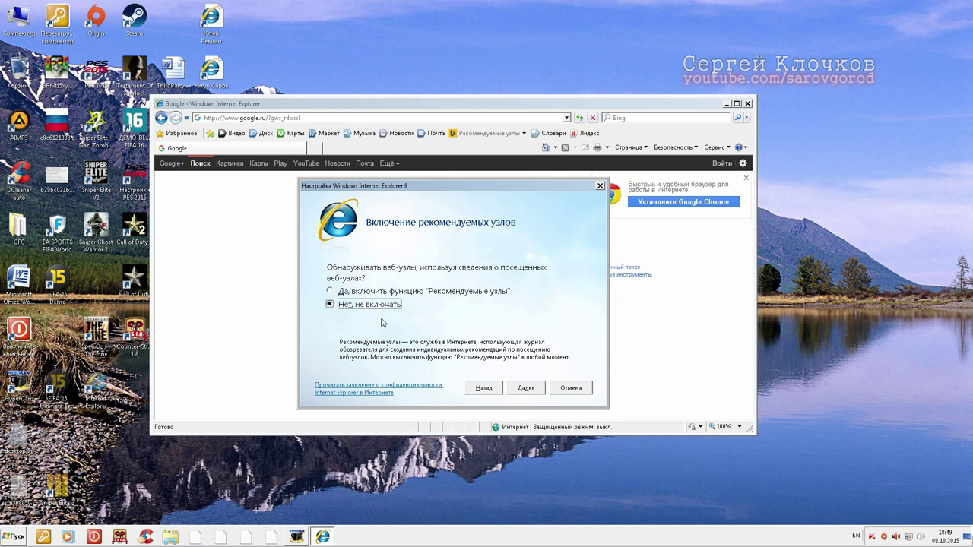
click(514, 388)
click(355, 288)
click(524, 384)
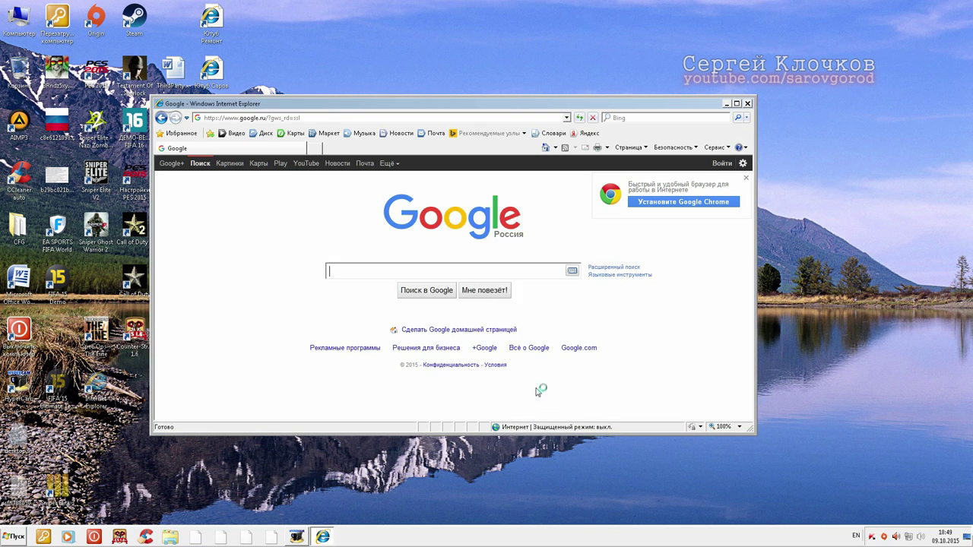
click(250, 149)
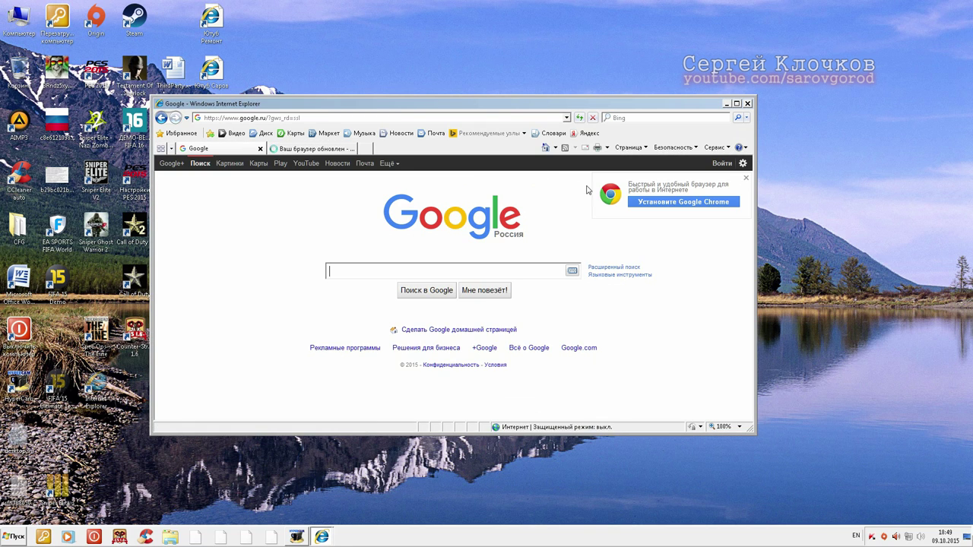
Download Google Chrome from Google's offer, accept the terms with Chrome as default browser and run the installer
click(637, 203)
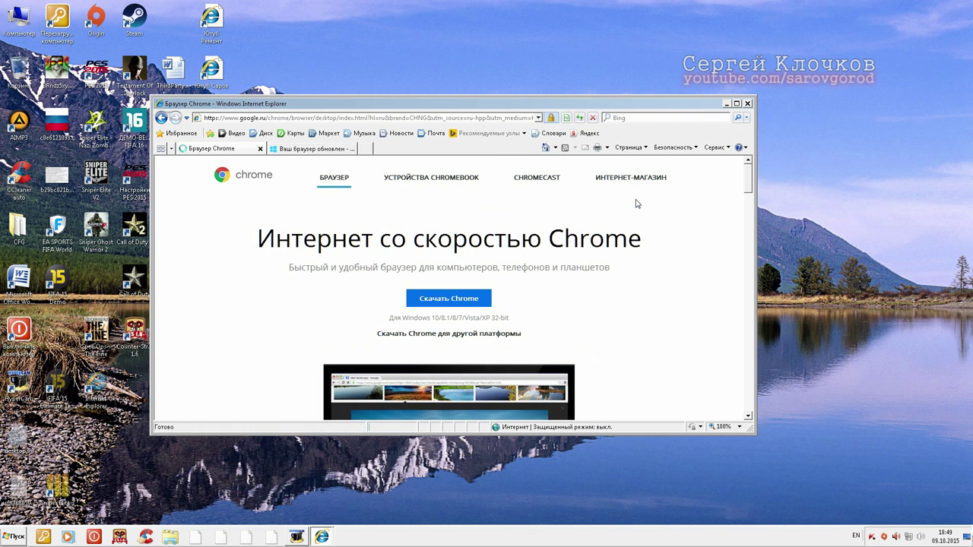
click(455, 298)
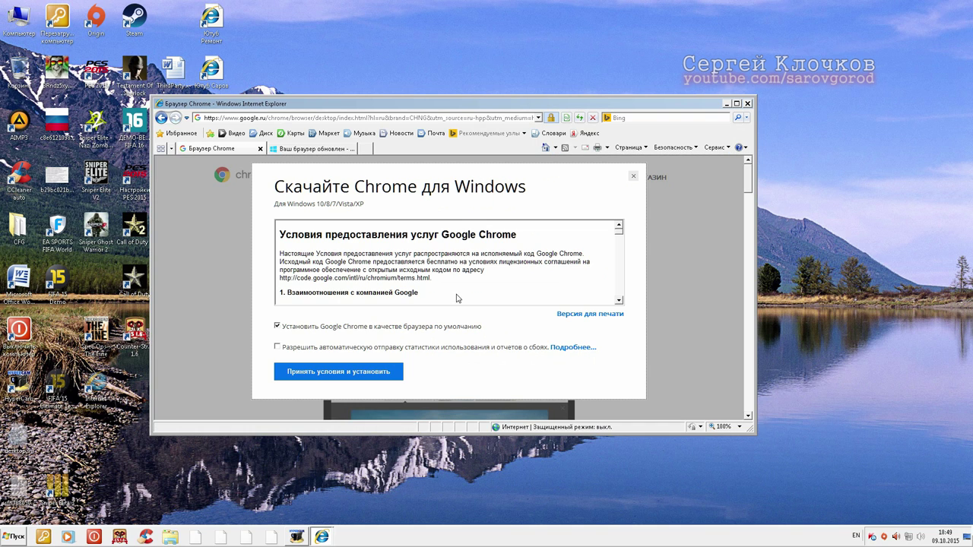
click(359, 373)
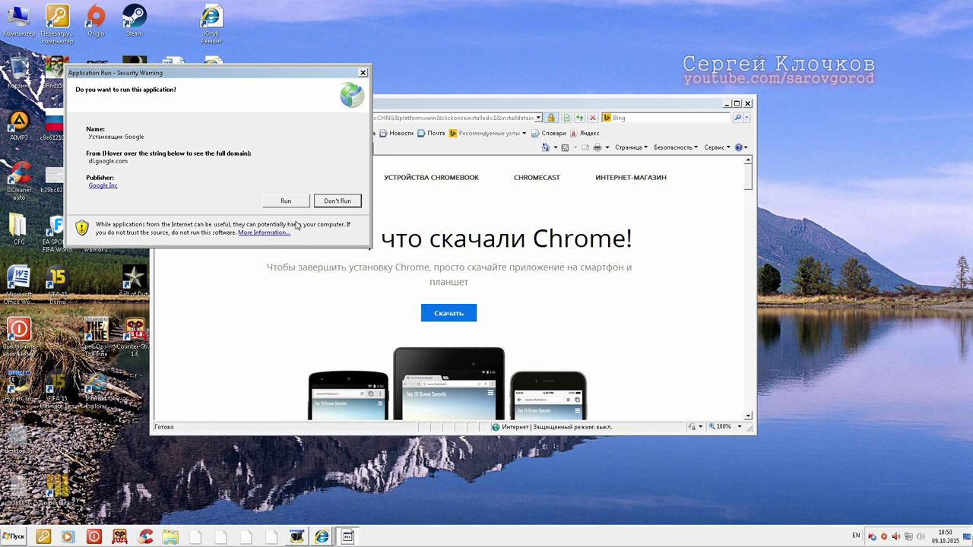
click(286, 201)
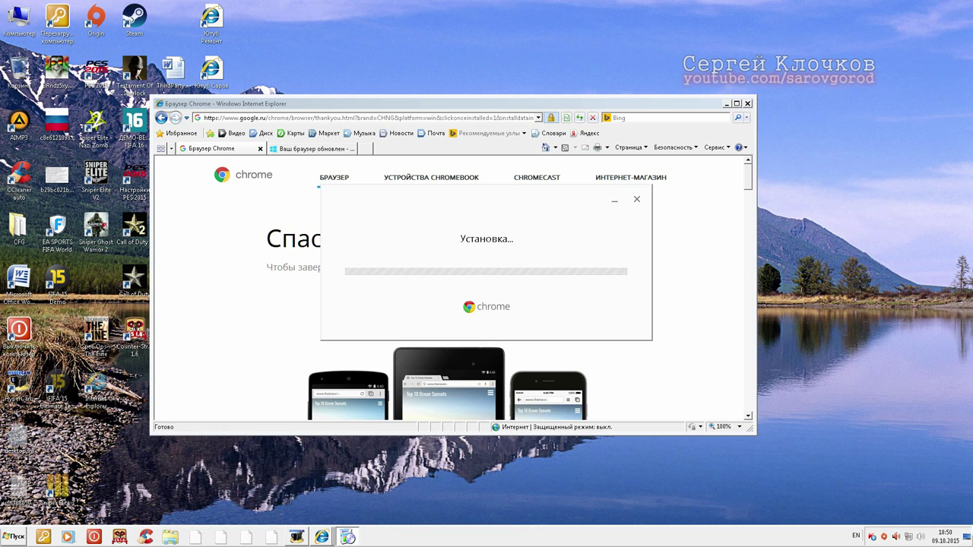
Check the running applications and processes in Windows Task Manager during the Chrome installation, then close it
key(ctrl+shift+Escape)
click(203, 130)
click(113, 133)
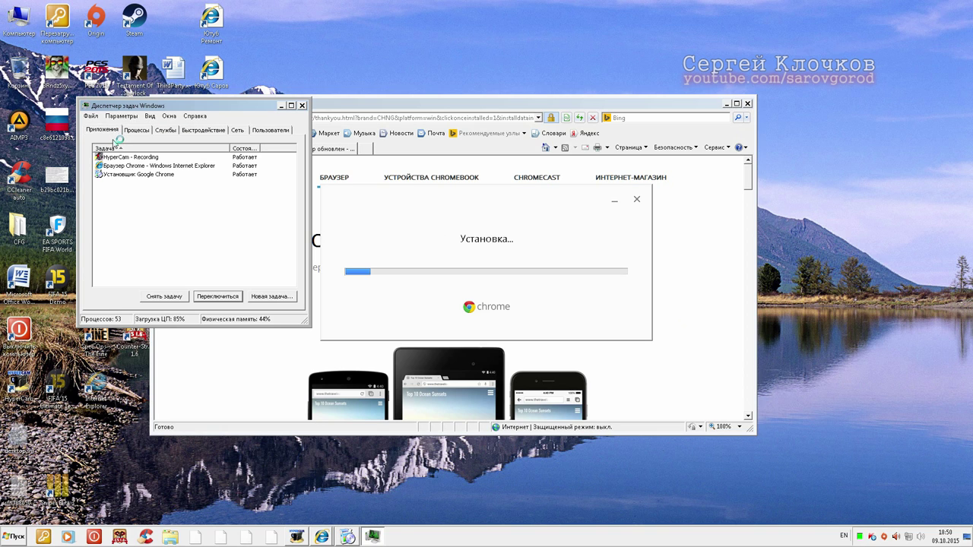
click(142, 132)
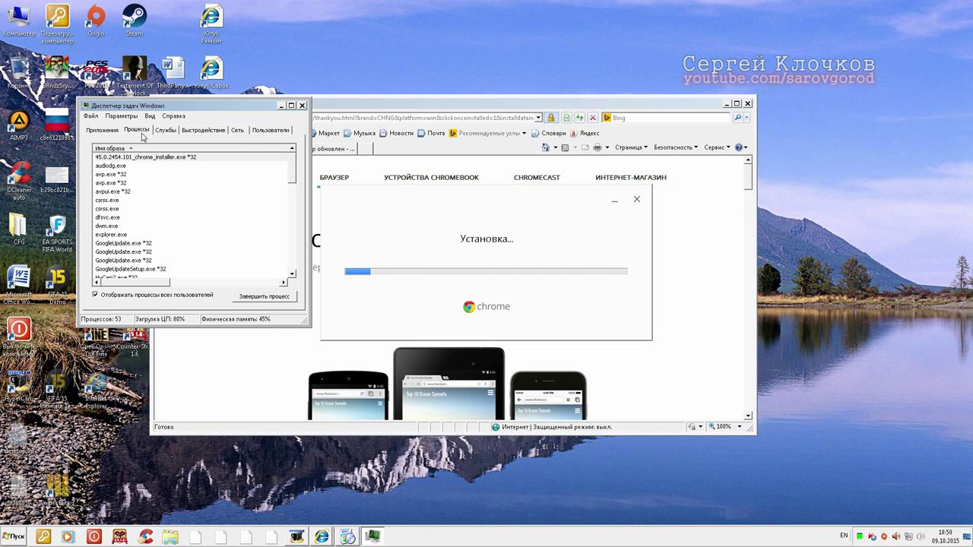
click(301, 106)
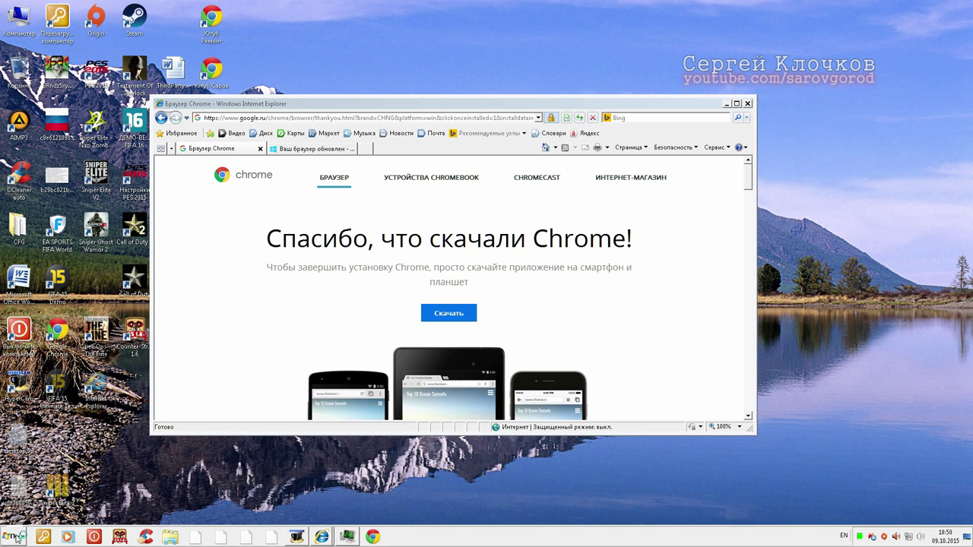
Switch to Google Chrome and open the extensions list from its settings
click(15, 536)
click(473, 34)
click(398, 219)
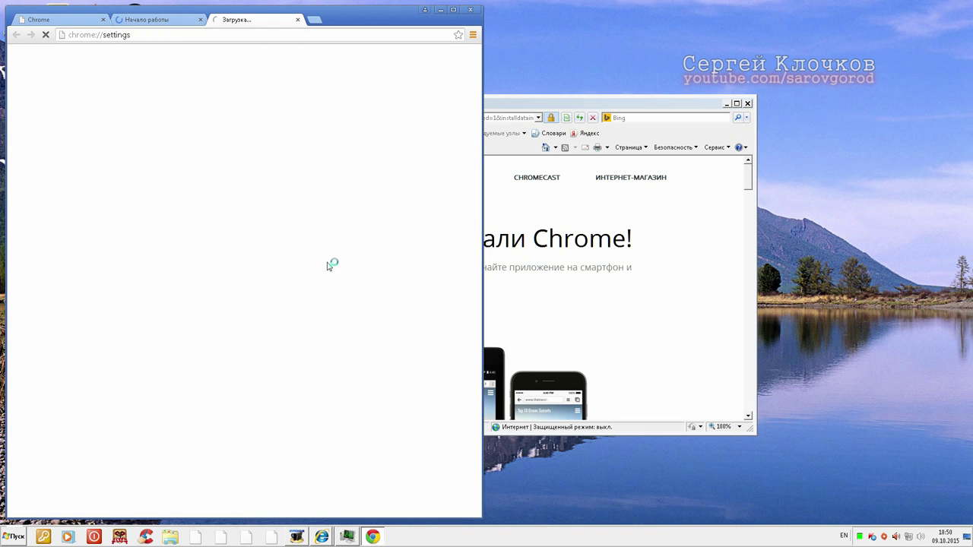
click(28, 95)
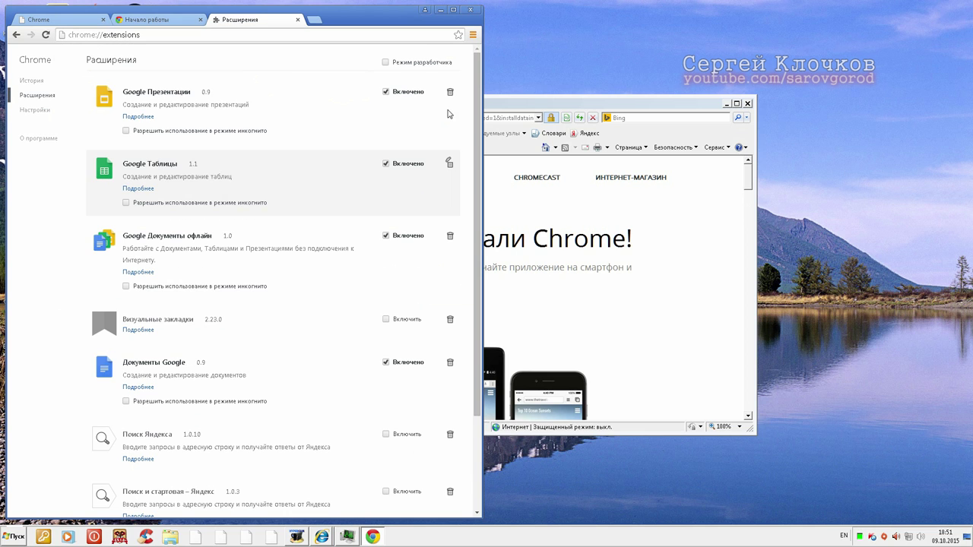
Remove the Google Презентации, Google Таблицы, Google Документы офлайн and Kaspersky Protection extensions from Chrome
click(449, 93)
click(274, 123)
click(449, 93)
click(268, 123)
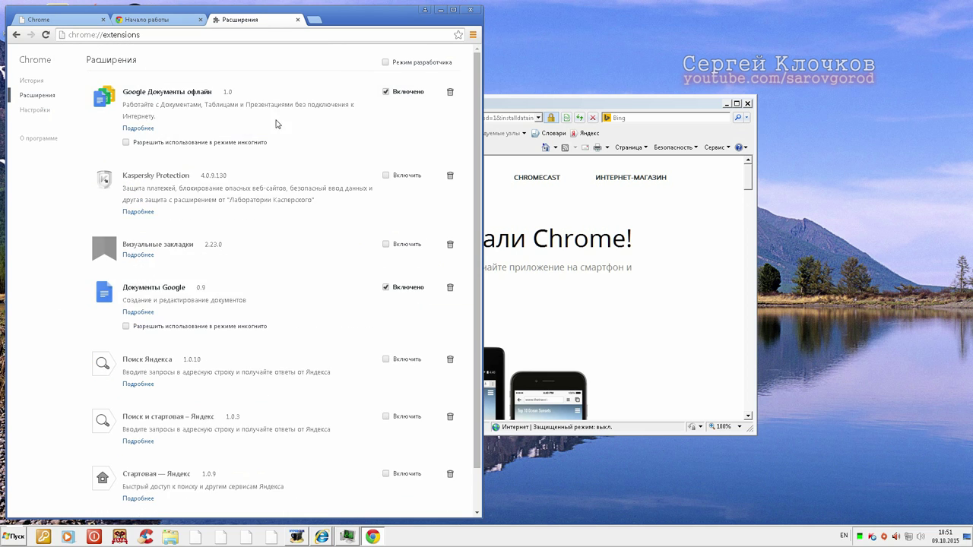
click(449, 92)
click(268, 123)
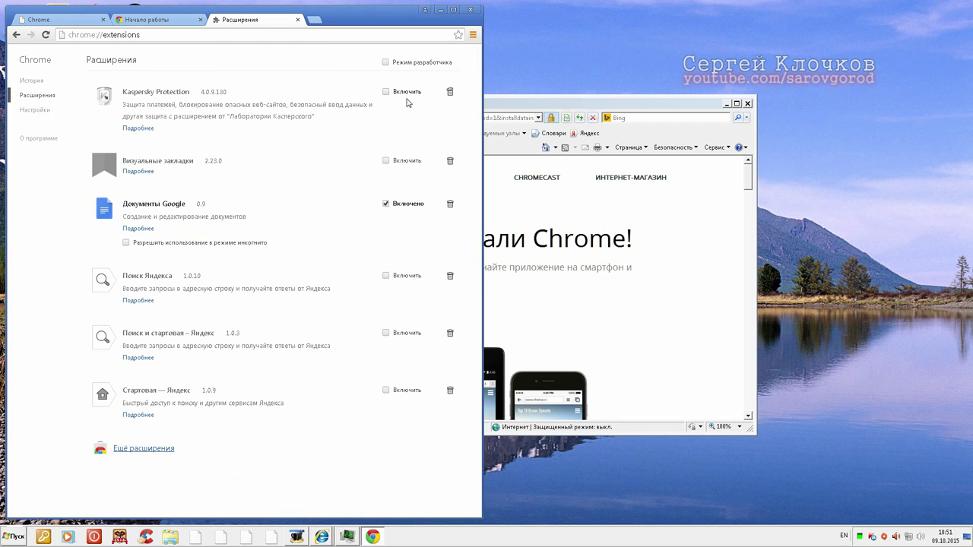
click(449, 92)
click(267, 123)
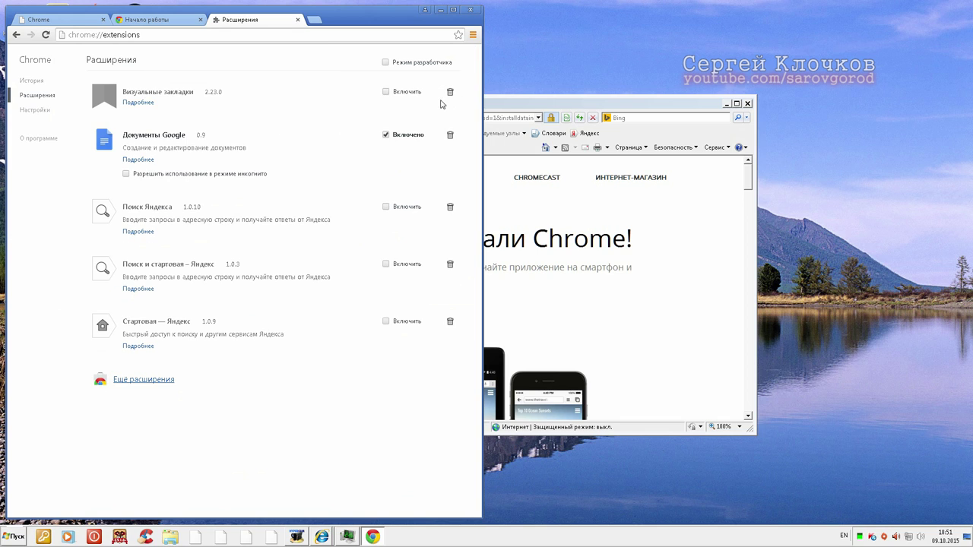
Remove the remaining Chrome extensions: Визуальные закладки, Документы Google, Поиск Яндекса, Поиск и стартовая – Яндекс and Стартовая — Яндекс
click(449, 93)
click(269, 123)
click(449, 93)
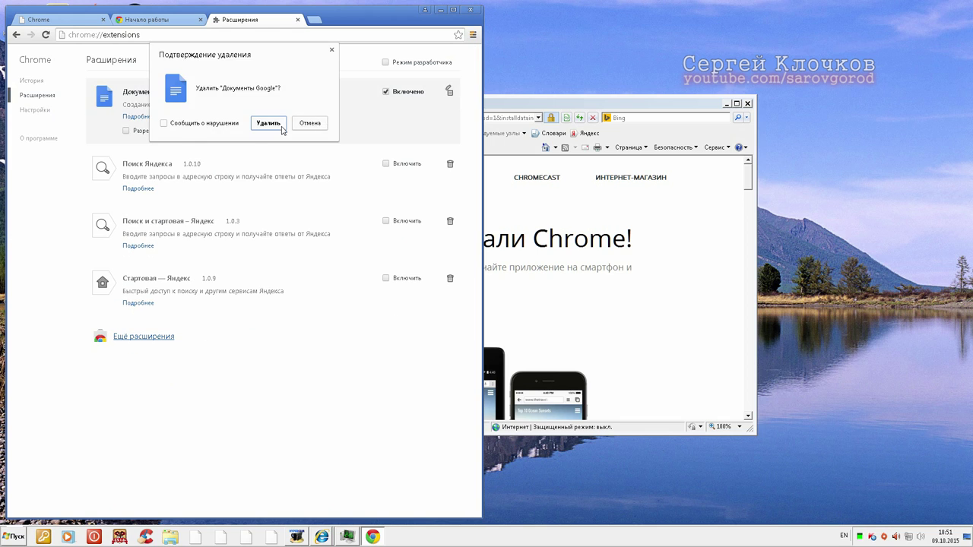
click(269, 123)
click(450, 93)
click(268, 124)
click(450, 93)
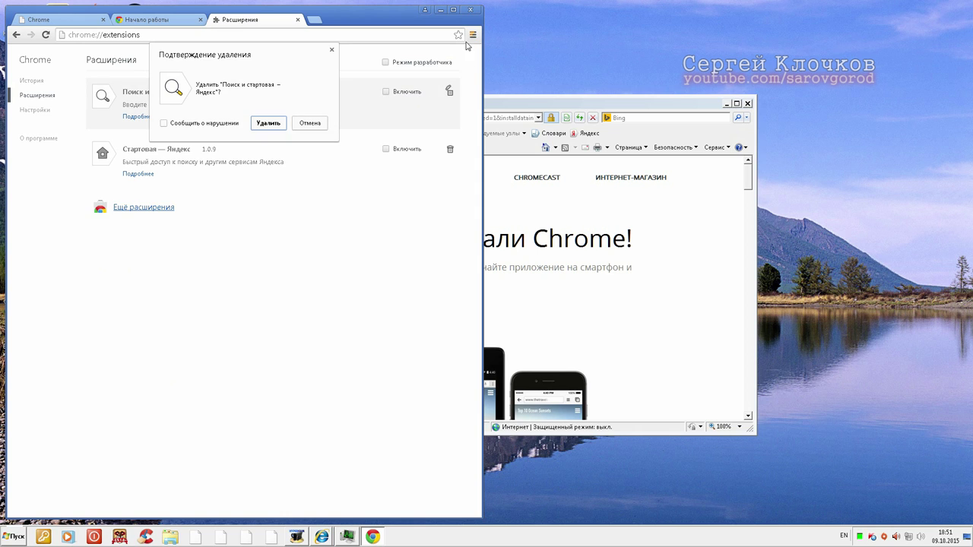
click(275, 123)
click(450, 93)
click(268, 123)
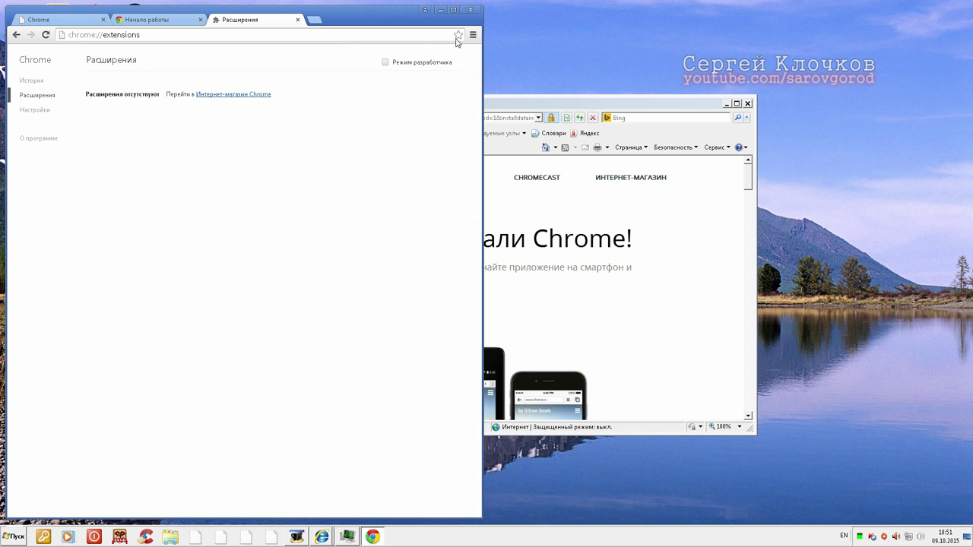